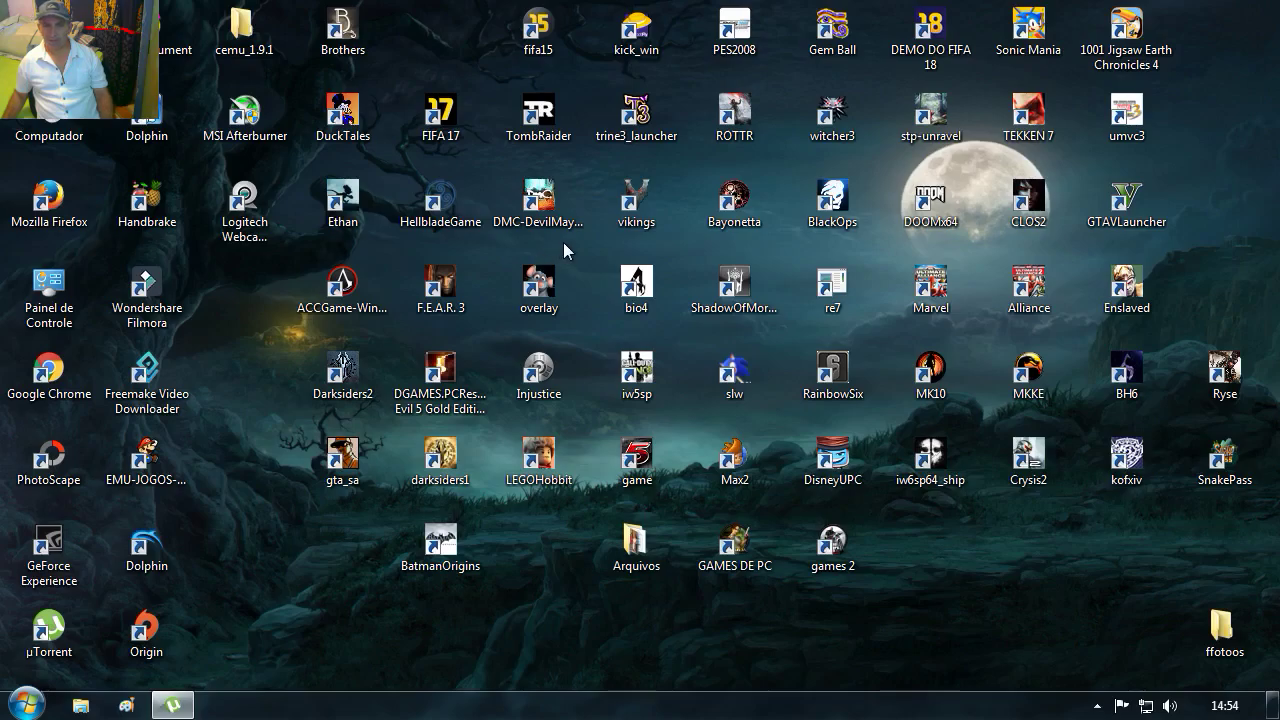
Switch to Mozilla Firefox and search Google for "pcsx2"
click(55, 195)
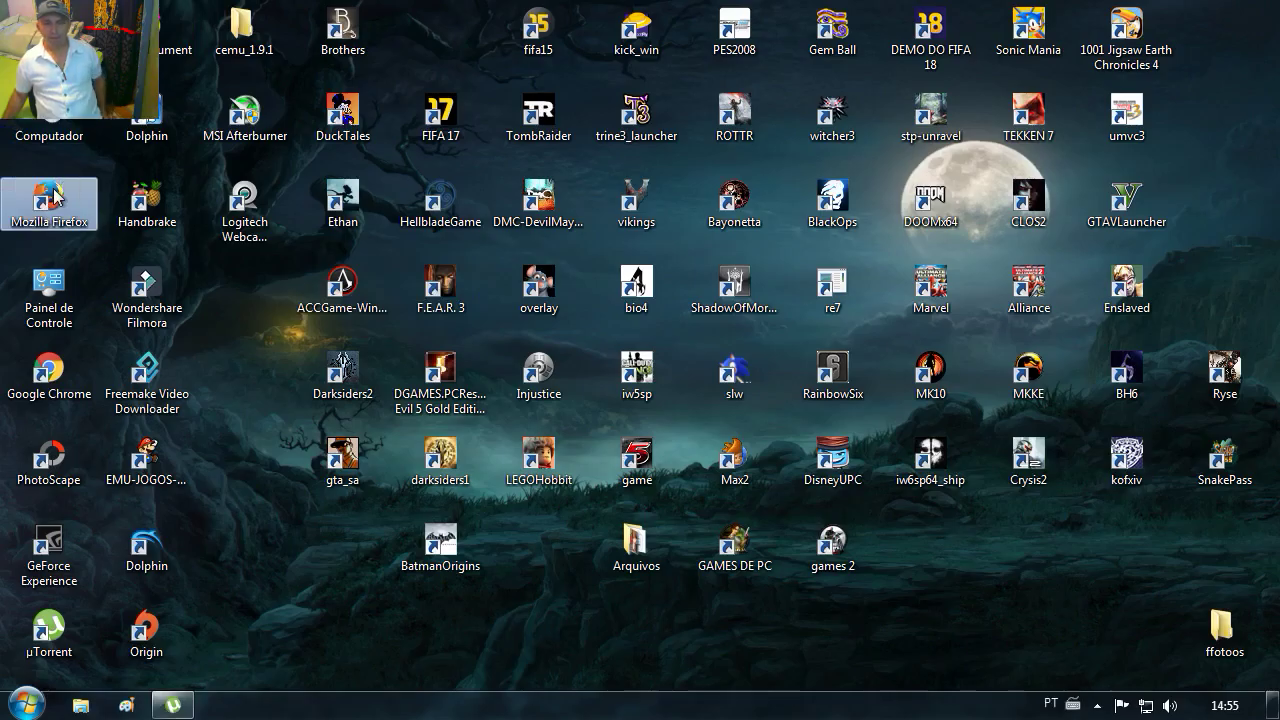
double_click(55, 195)
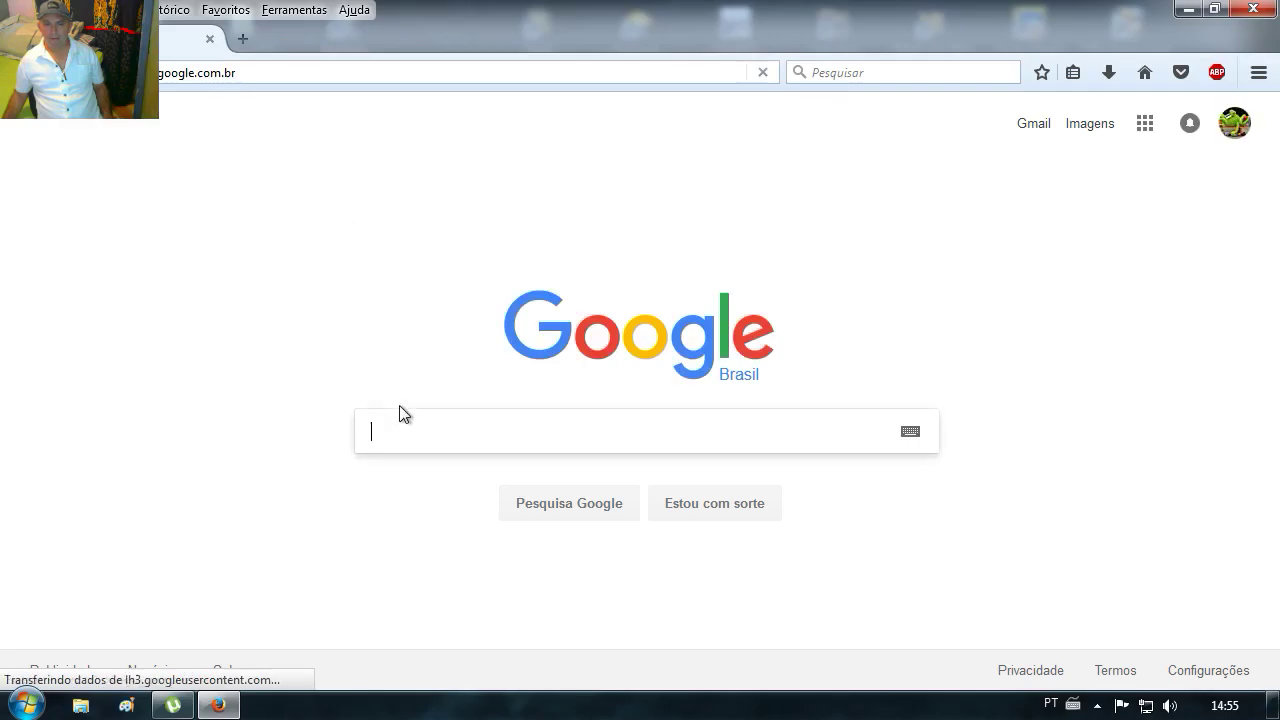
click(411, 420)
text(pcs)
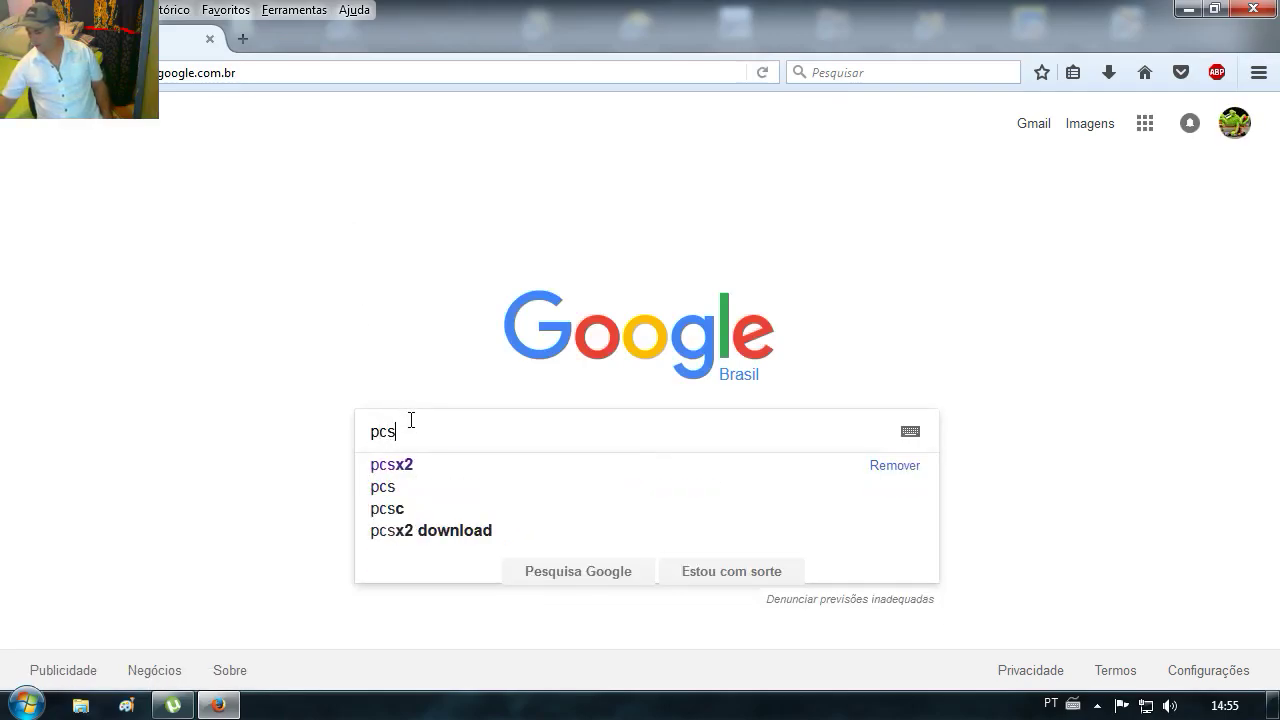
text(x2)
key(Return)
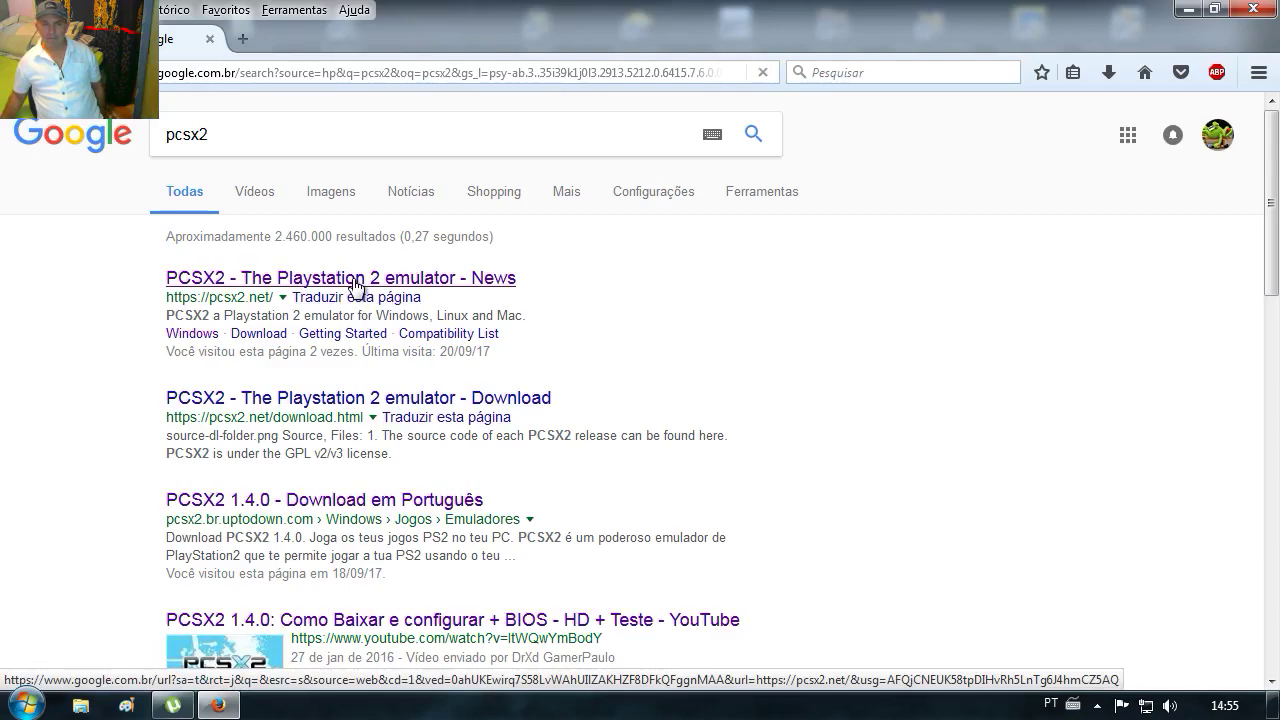
Open the official PCSX2 site's Windows releases page and save the PCSX2 1.4.0 Standalone Installer file
click(356, 283)
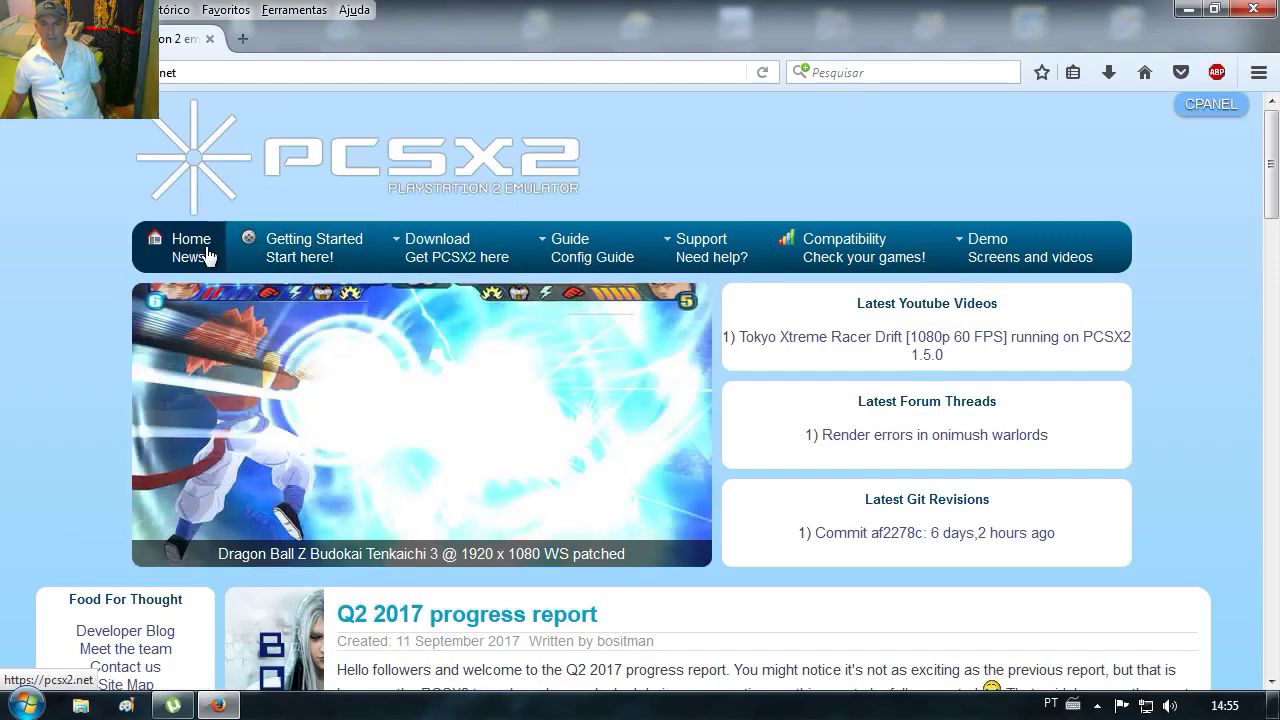
mouse_move(448, 247)
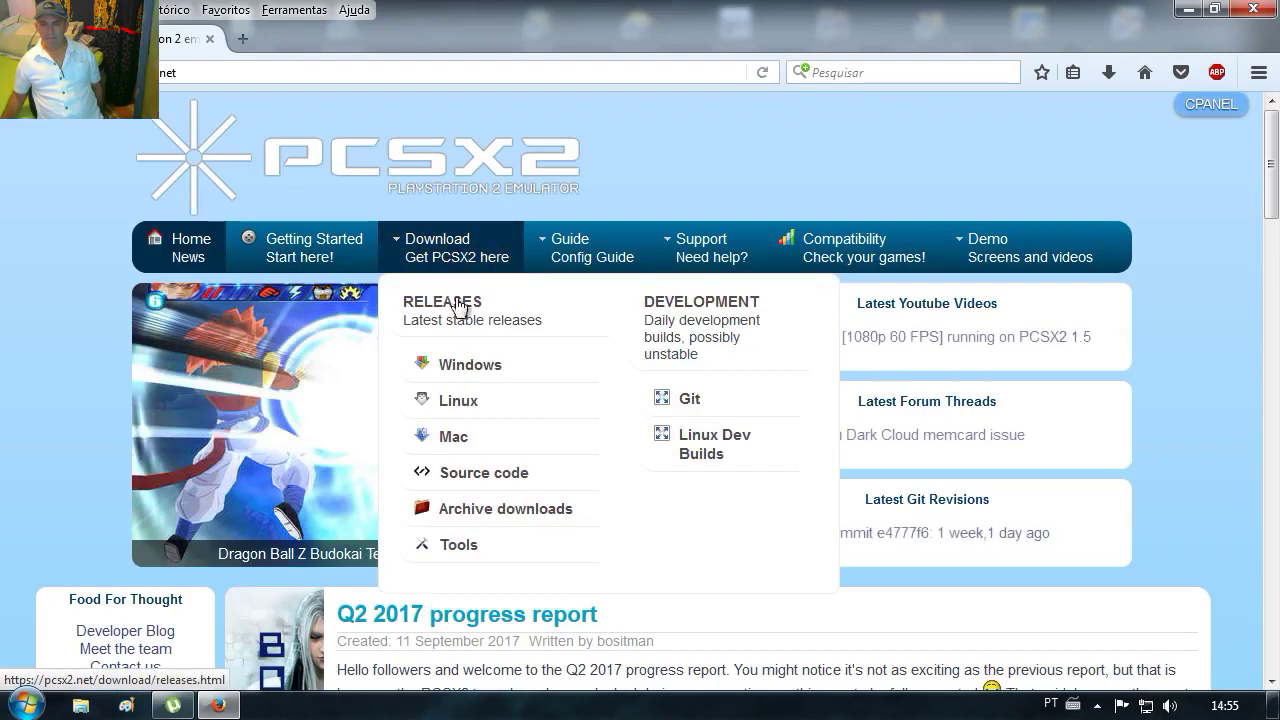
click(470, 364)
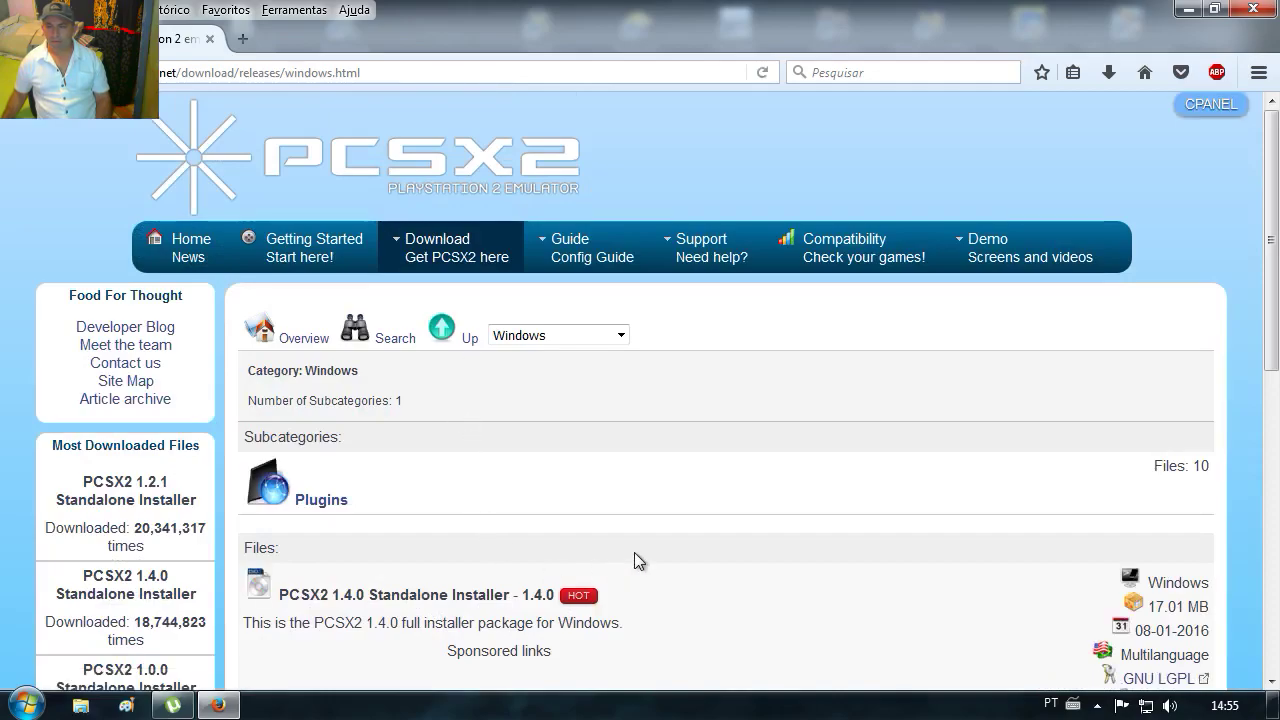
scroll(634, 552, down, 4)
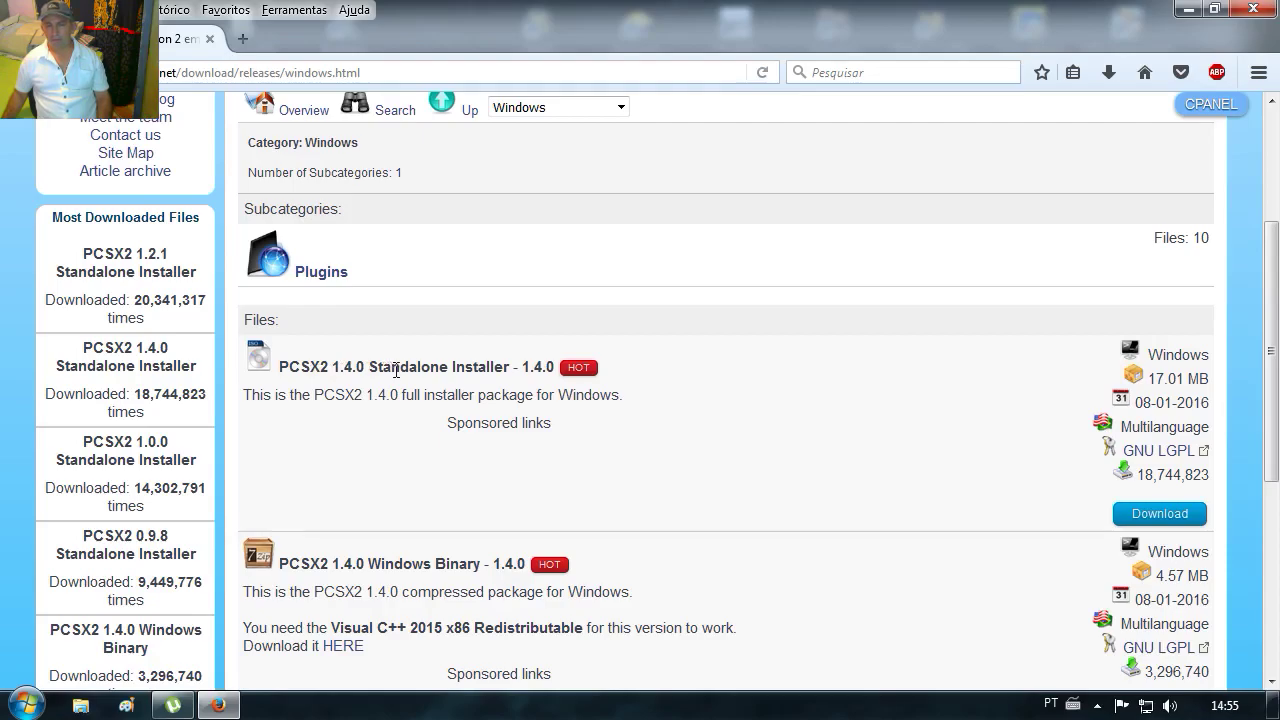
click(1162, 516)
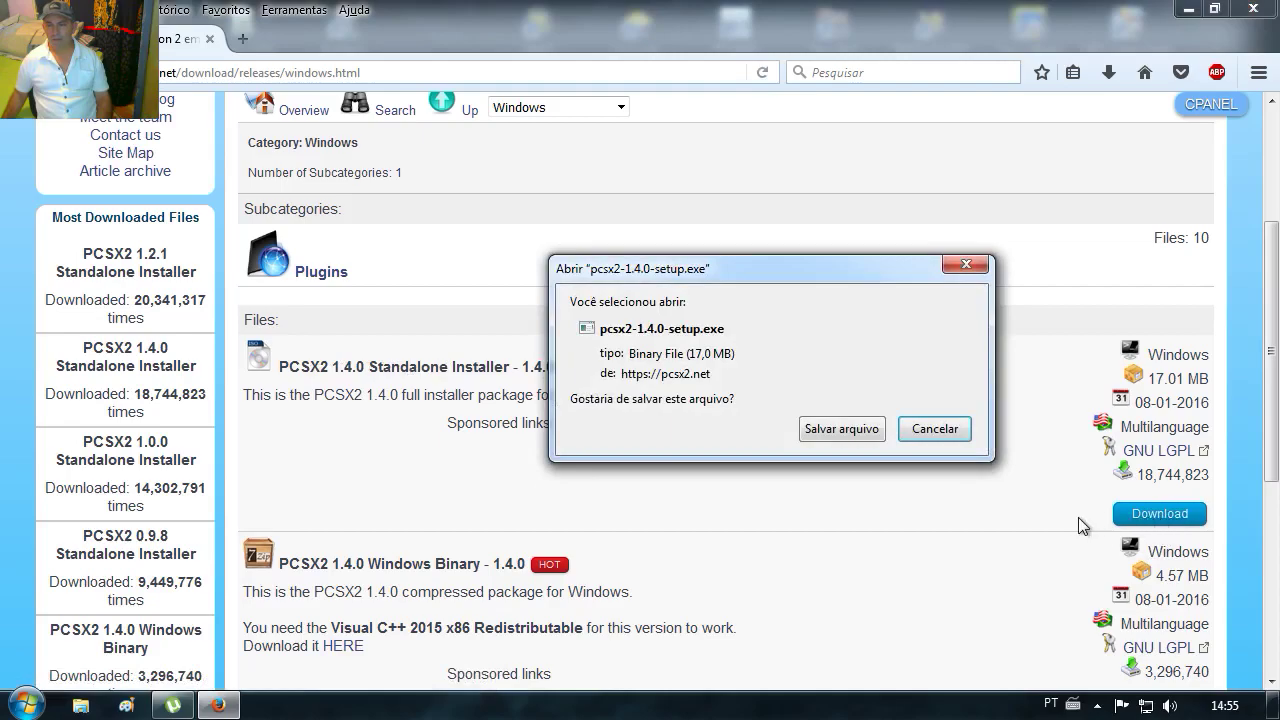
click(841, 429)
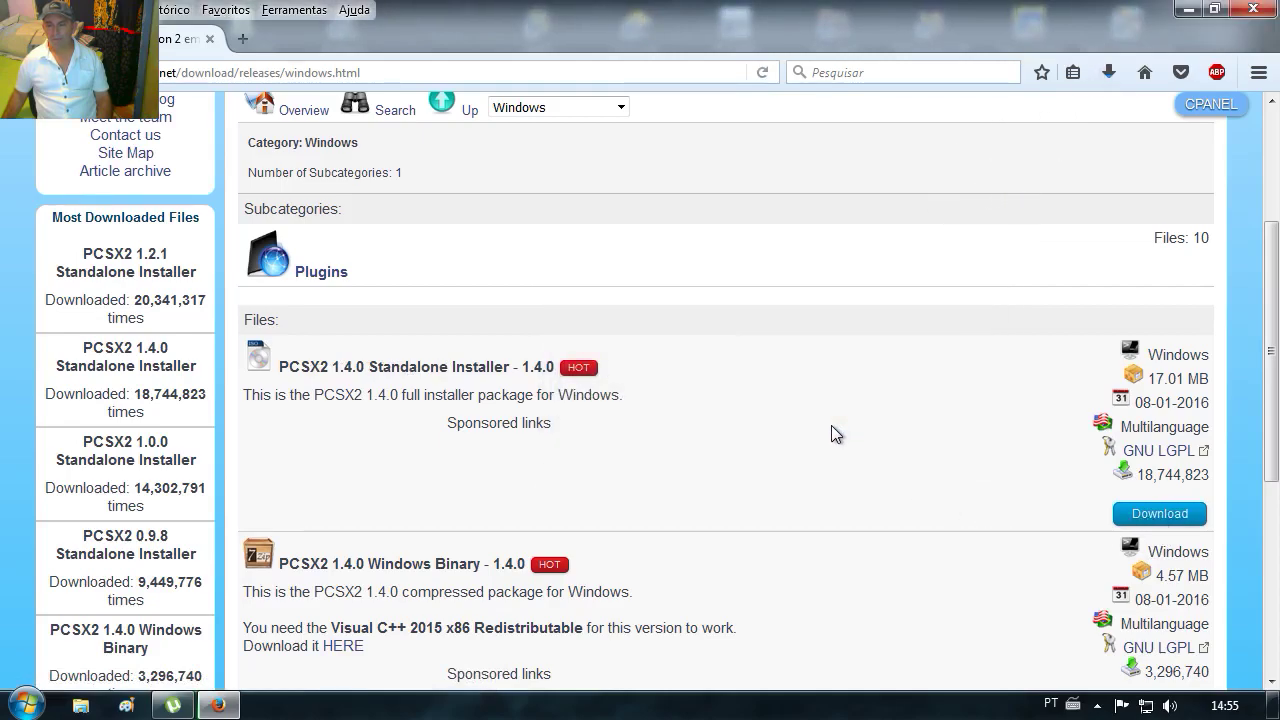
Open Firefox's downloads library, minimize the main browser window and reposition the library over the desktop
click(294, 10)
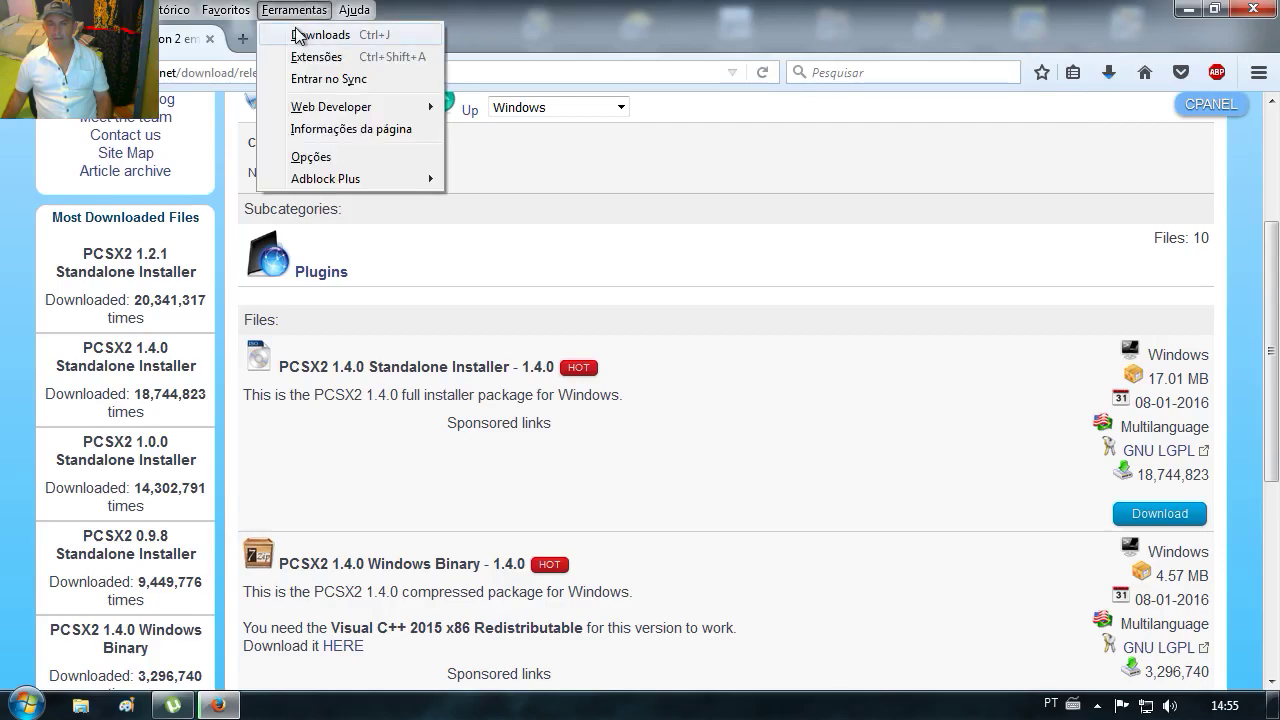
click(305, 35)
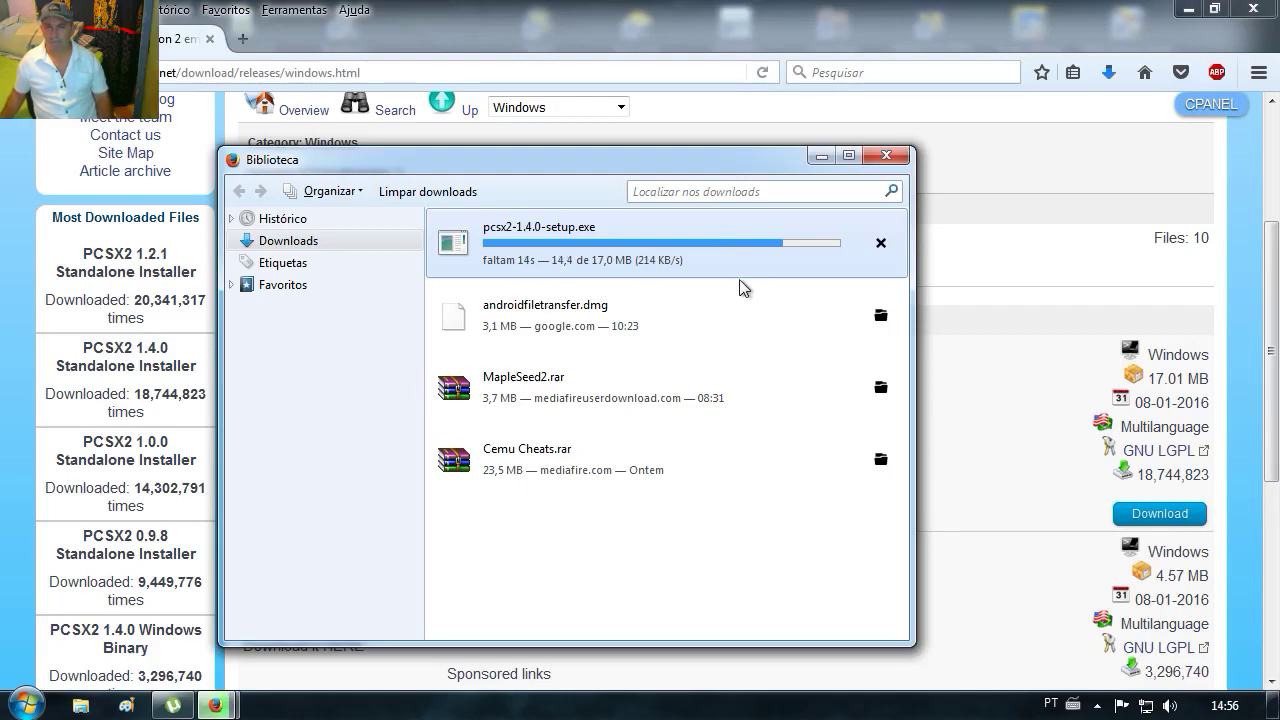
click(1189, 9)
mouse_move(771, 156)
mouse_down()
mouse_move(756, 181)
mouse_move(788, 153)
mouse_move(749, 163)
mouse_up()
drag(636, 170, 748, 150)
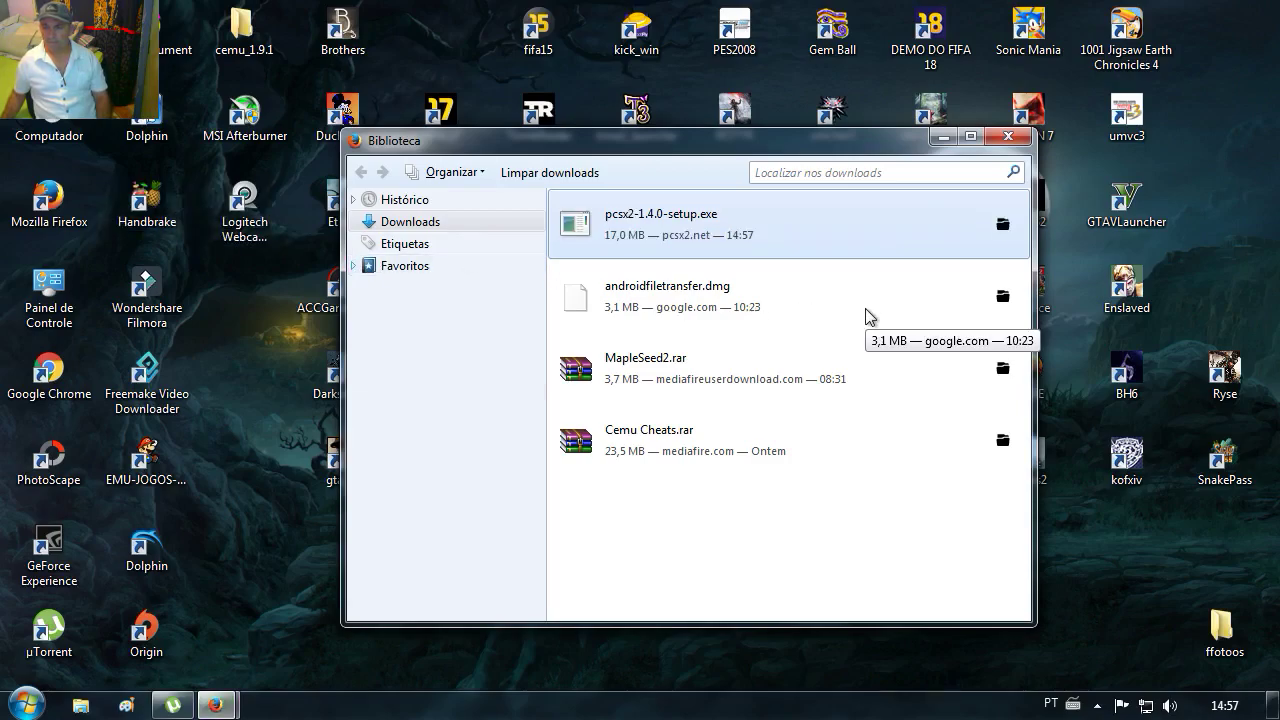
Run the downloaded pcsx2-1.4.0-setup.exe and allow it to make changes to the computer
double_click(621, 224)
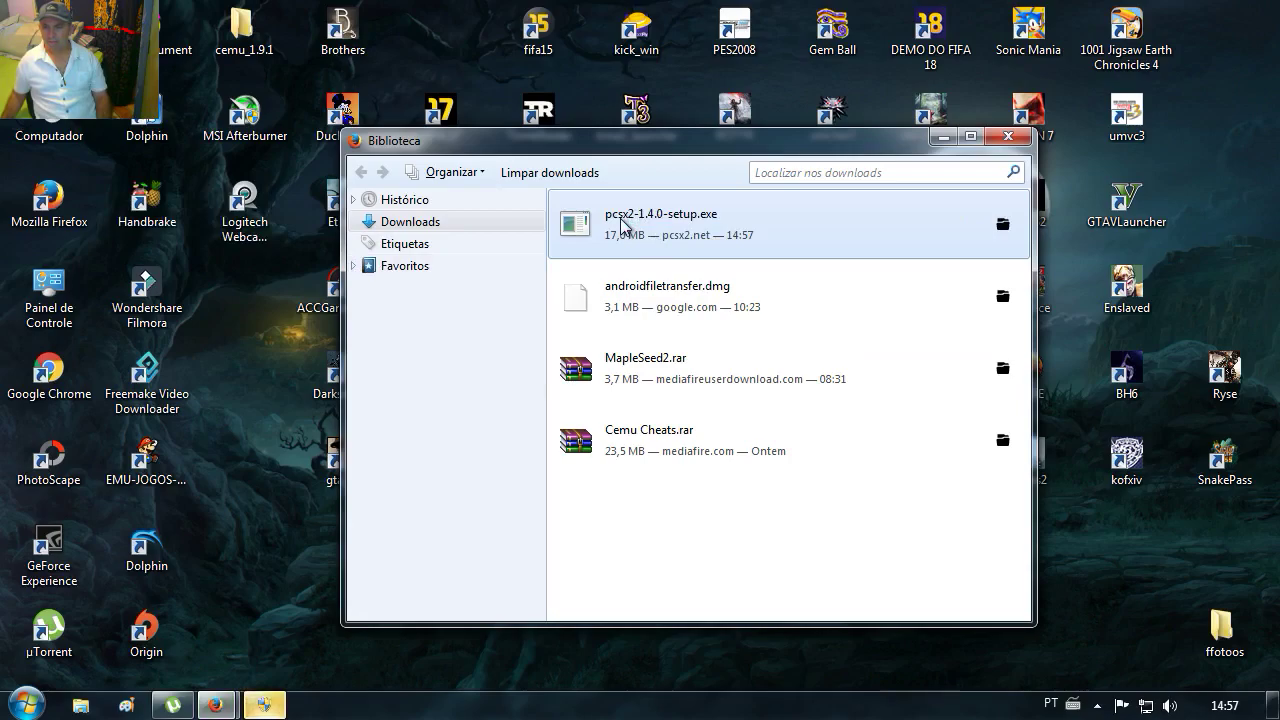
mouse_move(266, 708)
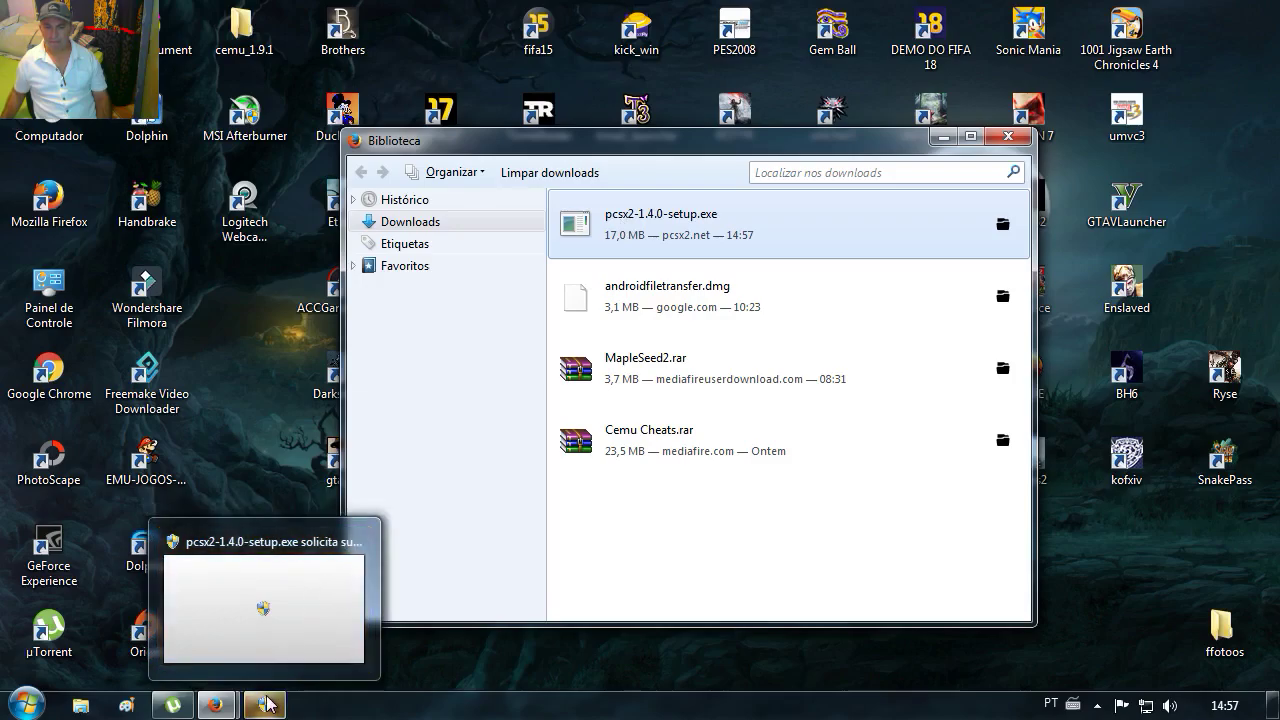
click(285, 549)
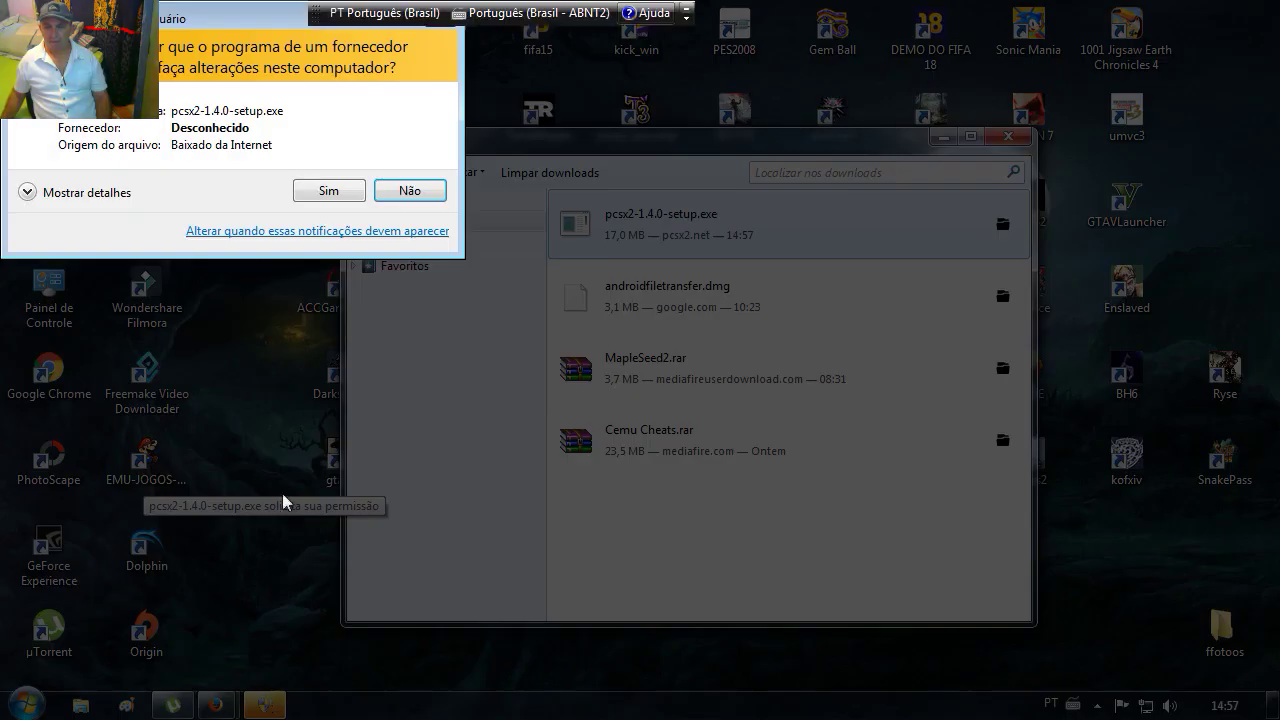
click(329, 191)
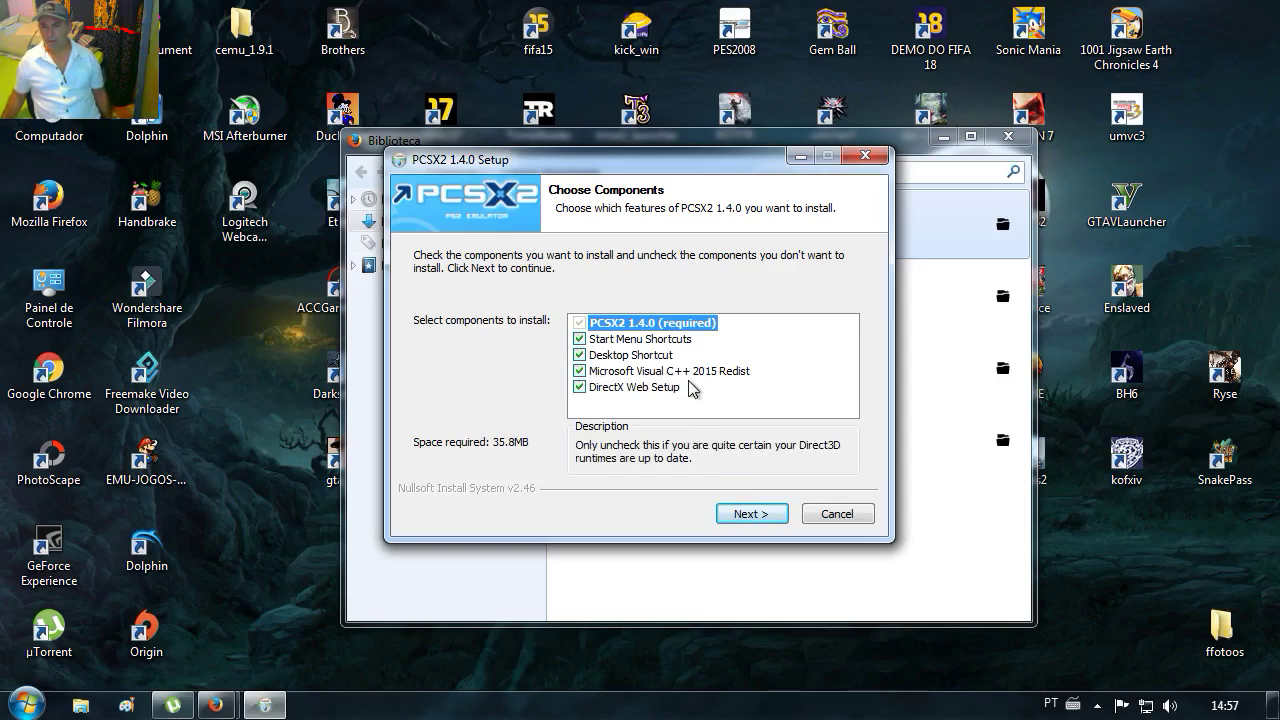
Install PCSX2 1.4.0 in the default folder without Microsoft Visual C++ 2015 Redist, and close the setup and downloads windows
click(579, 371)
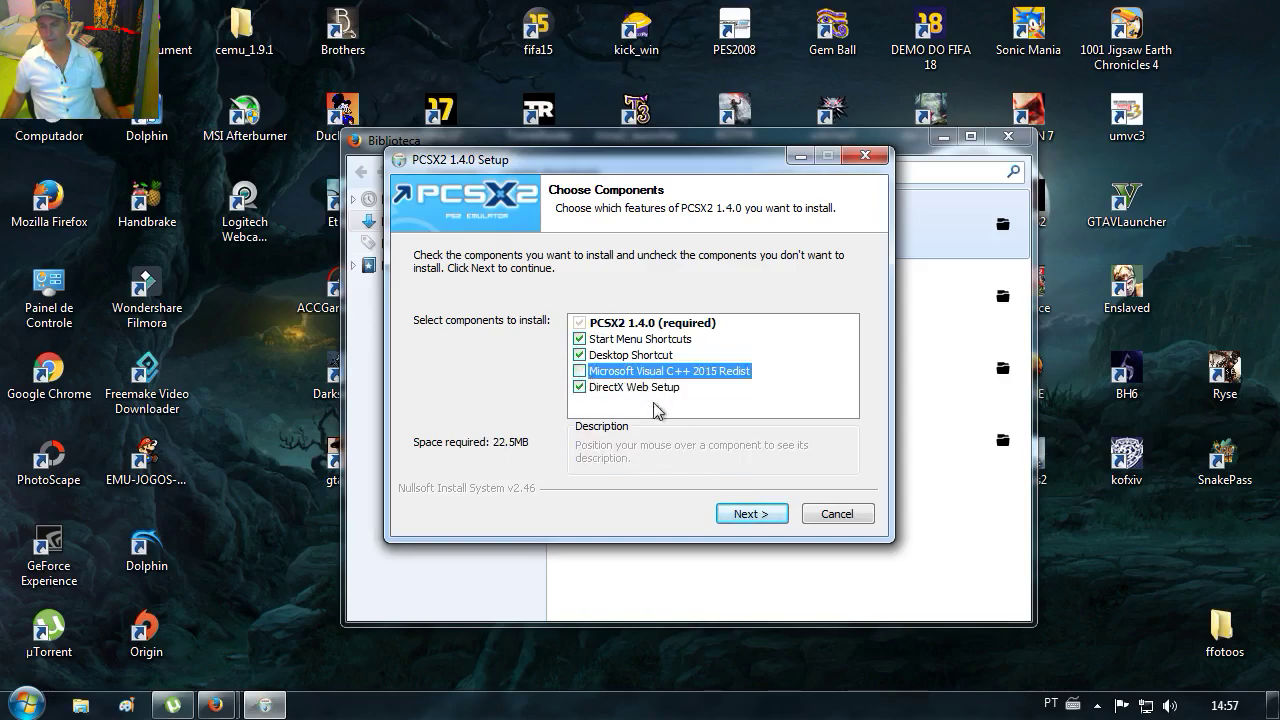
click(746, 514)
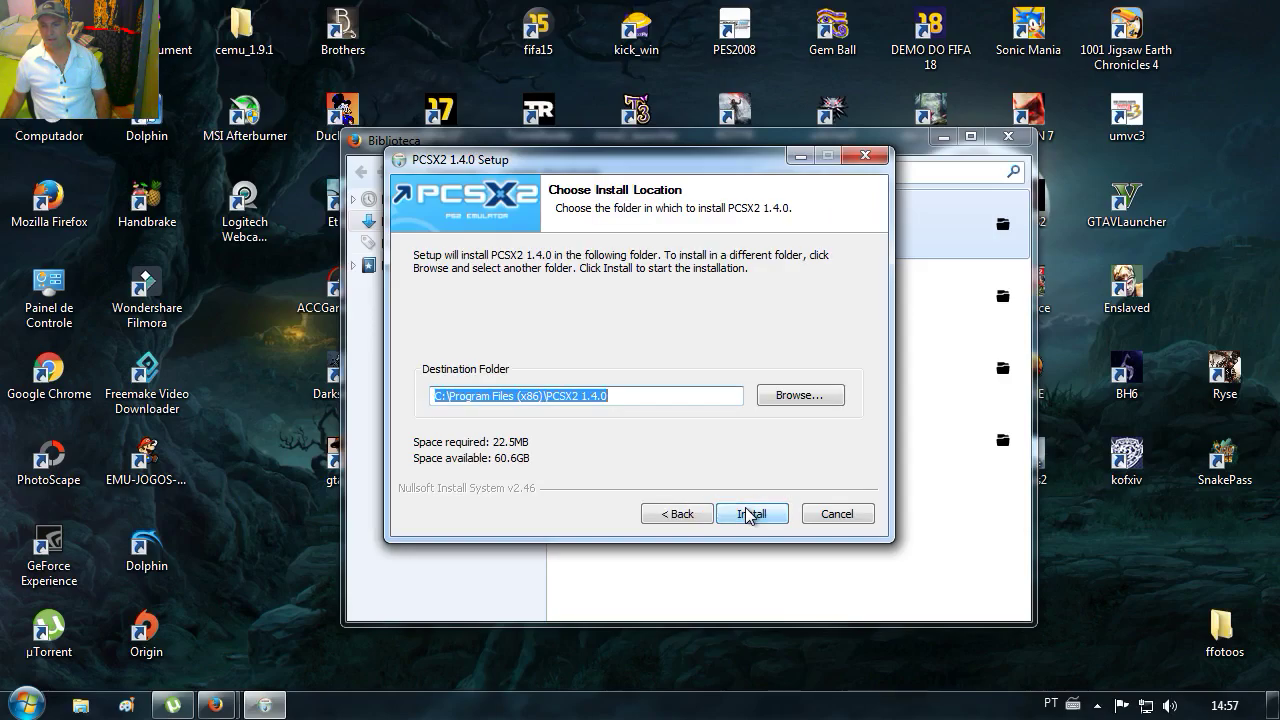
click(749, 514)
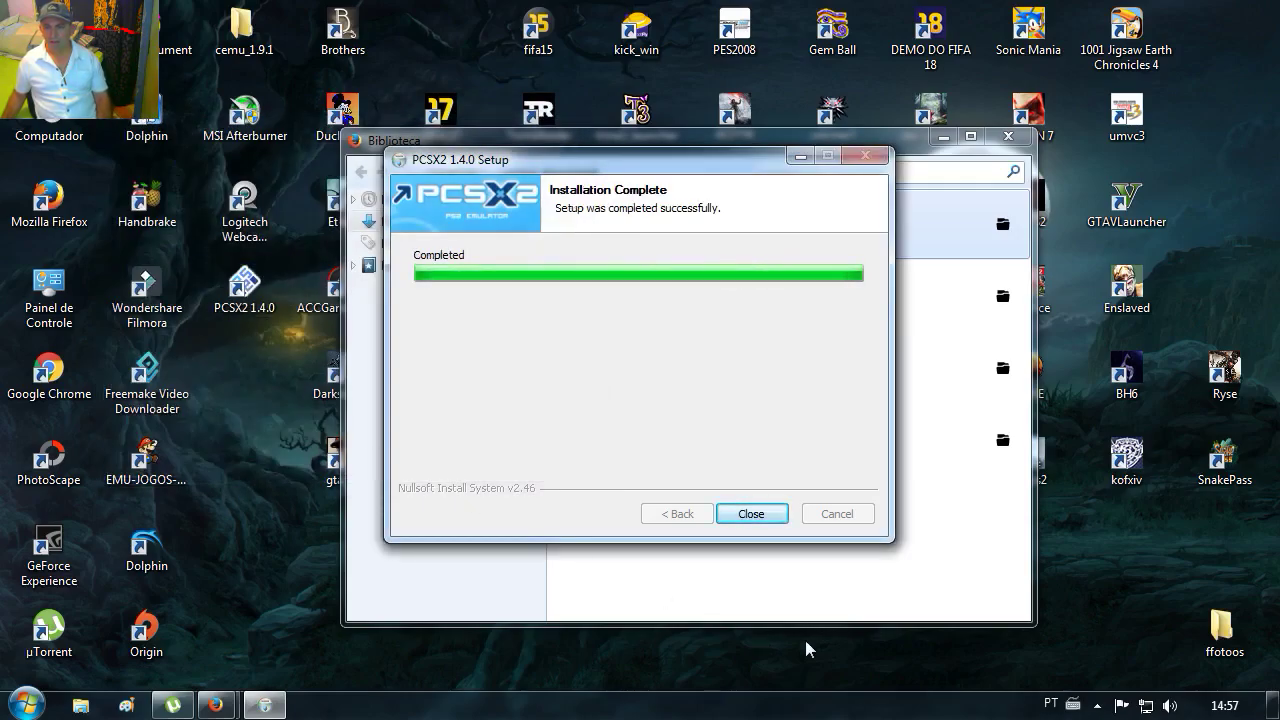
click(752, 515)
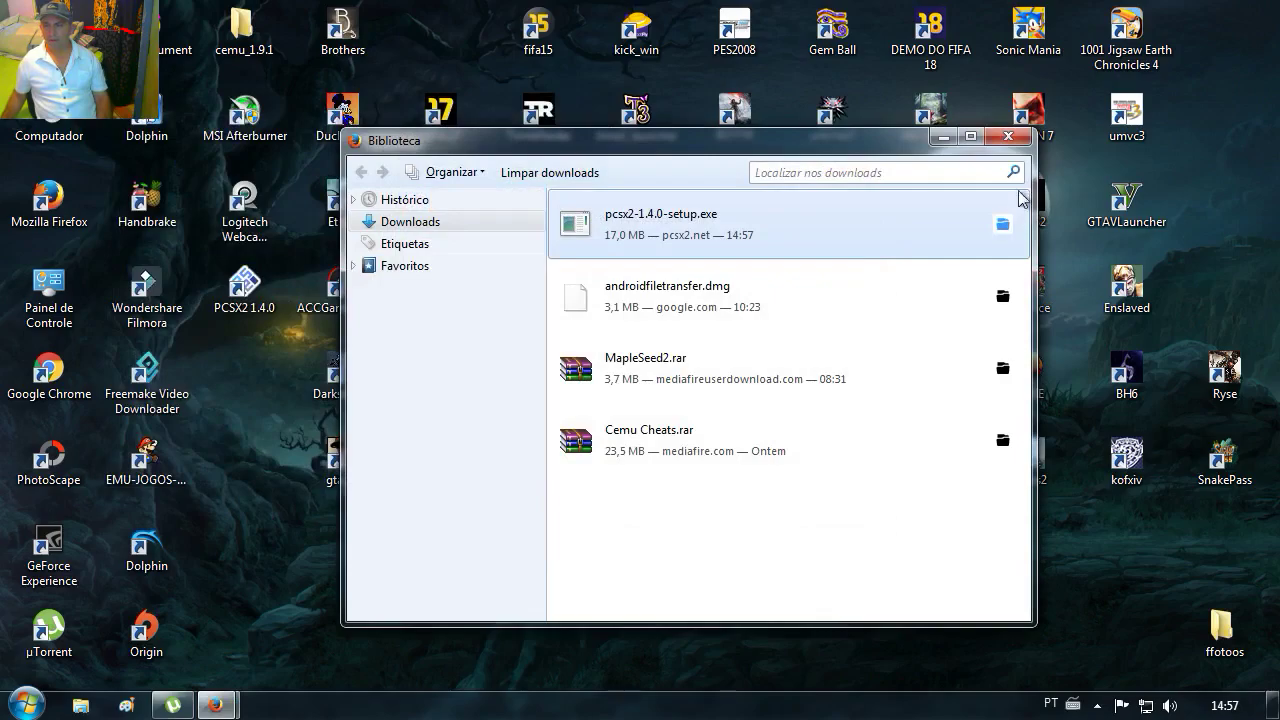
click(1016, 141)
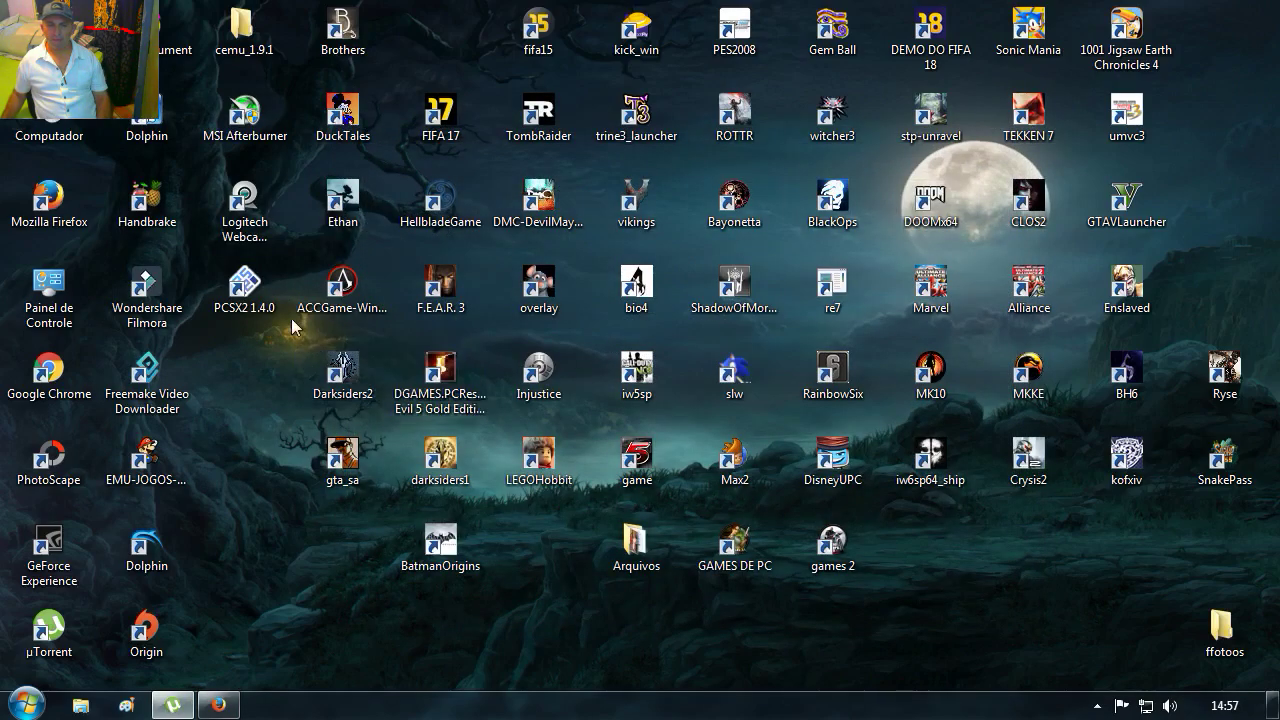
Launch PCSX2 1.4.0 from the desktop and apply Portuguese (Brazilian) as its language in the first-time configuration
double_click(250, 287)
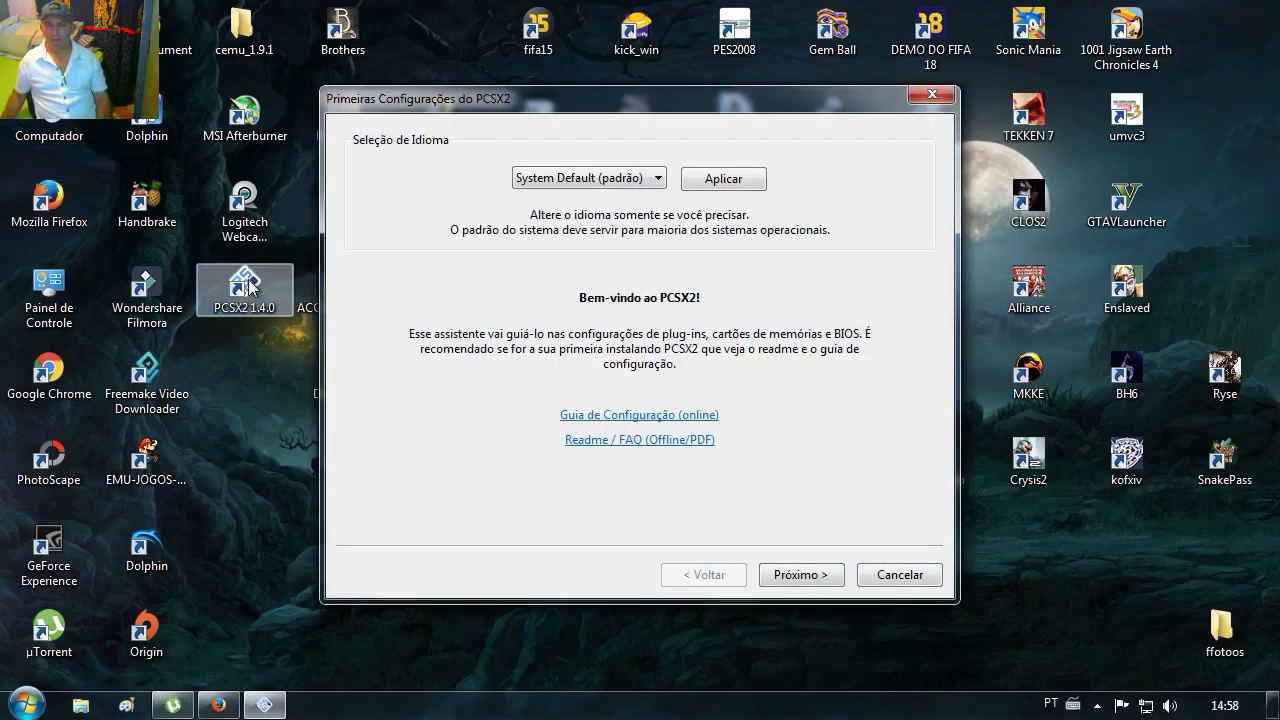
click(663, 179)
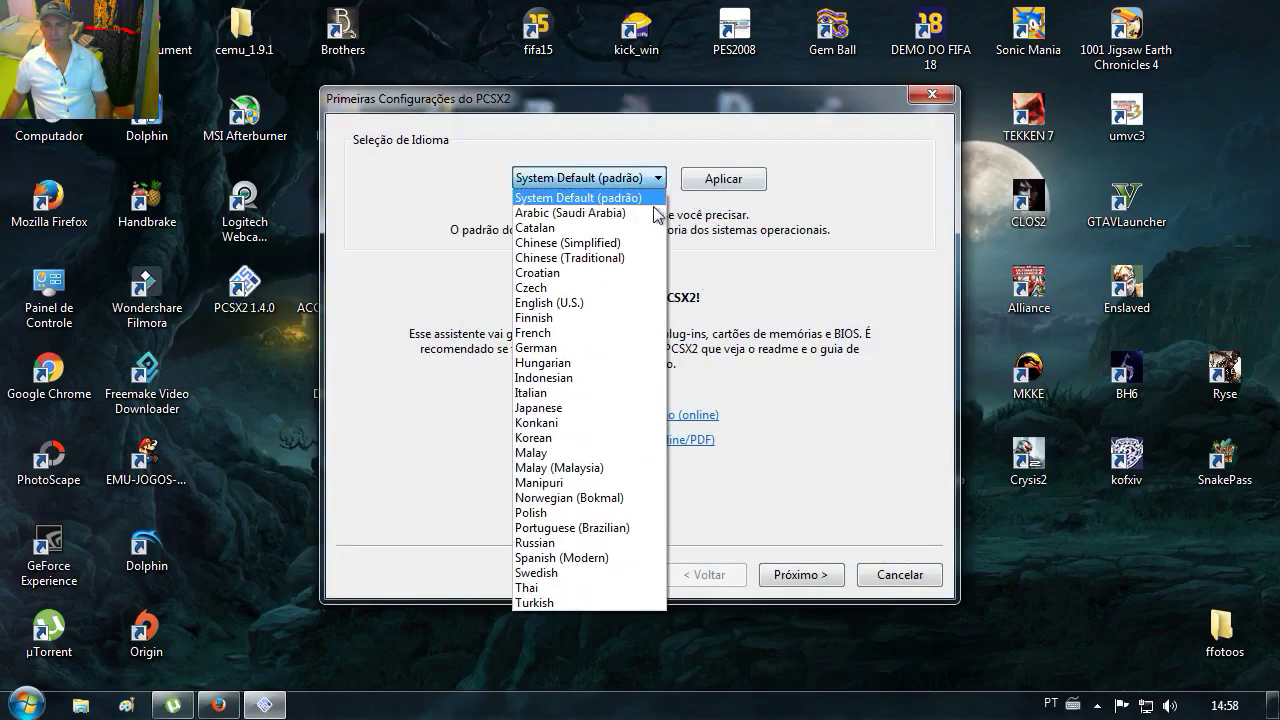
click(605, 527)
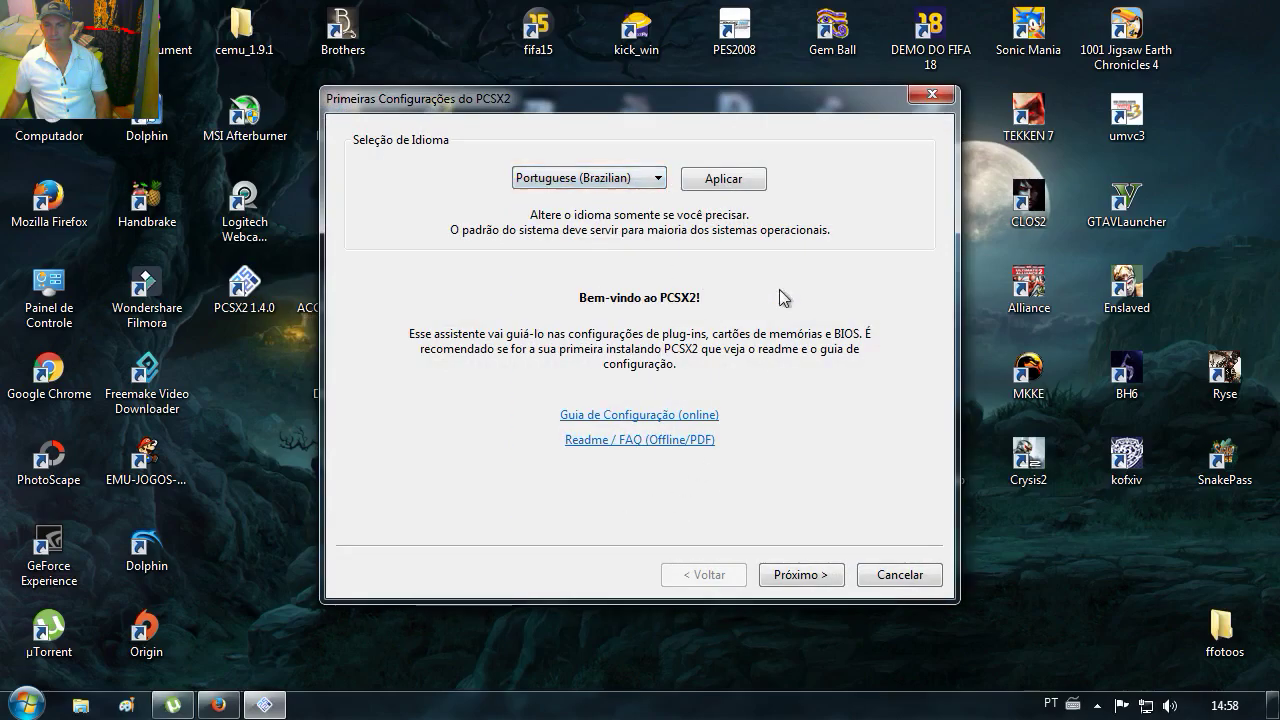
click(740, 184)
Accept the default plug-ins in the configuration wizard and turn off the default setting for the BIOS search path
click(792, 578)
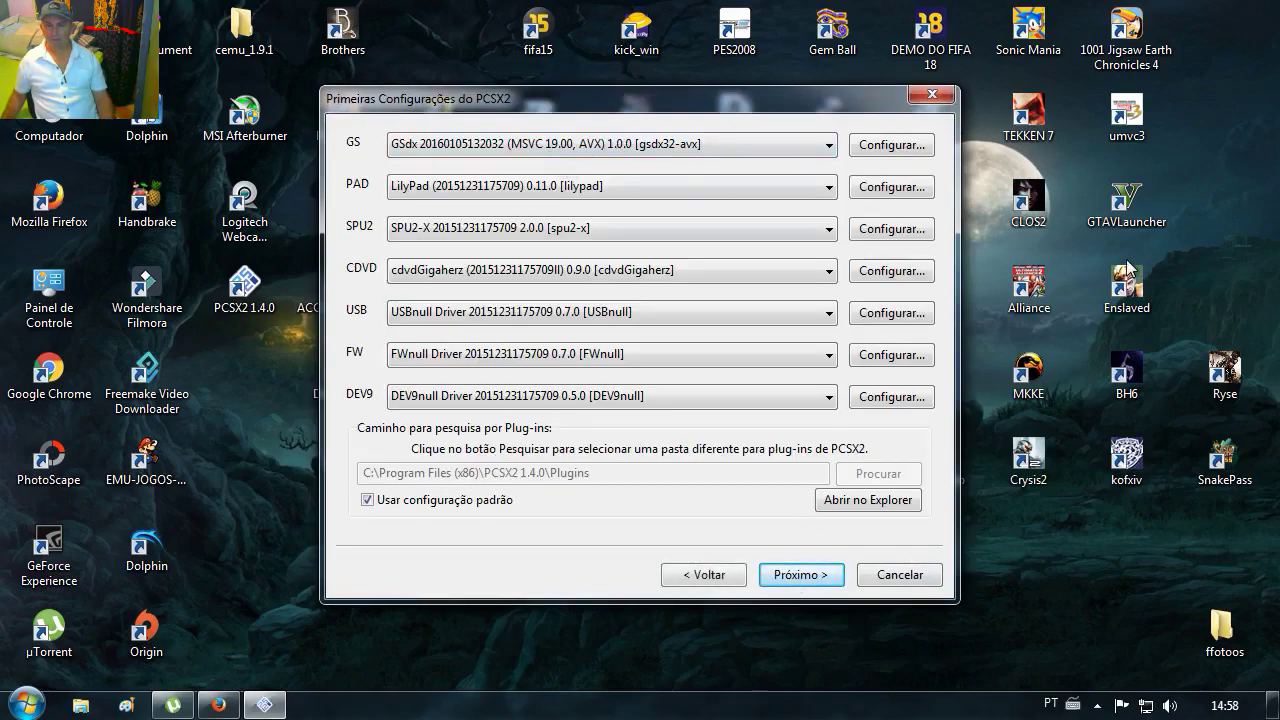
click(828, 578)
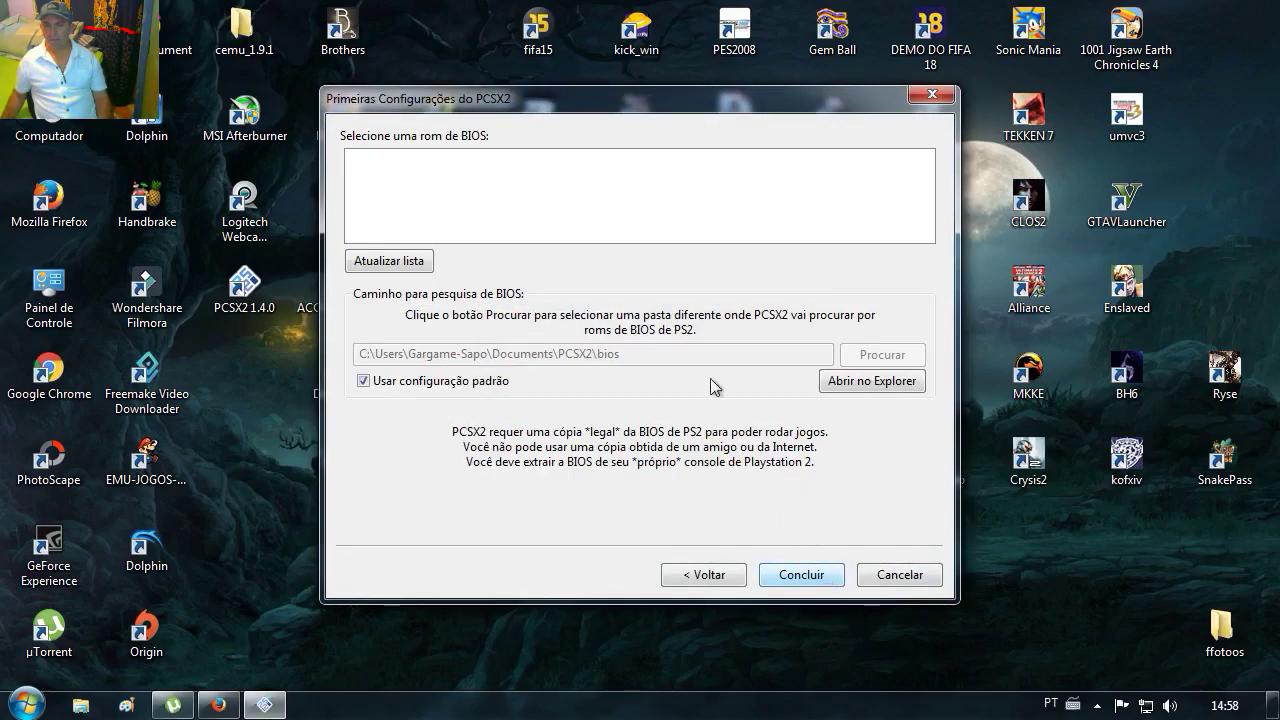
click(368, 381)
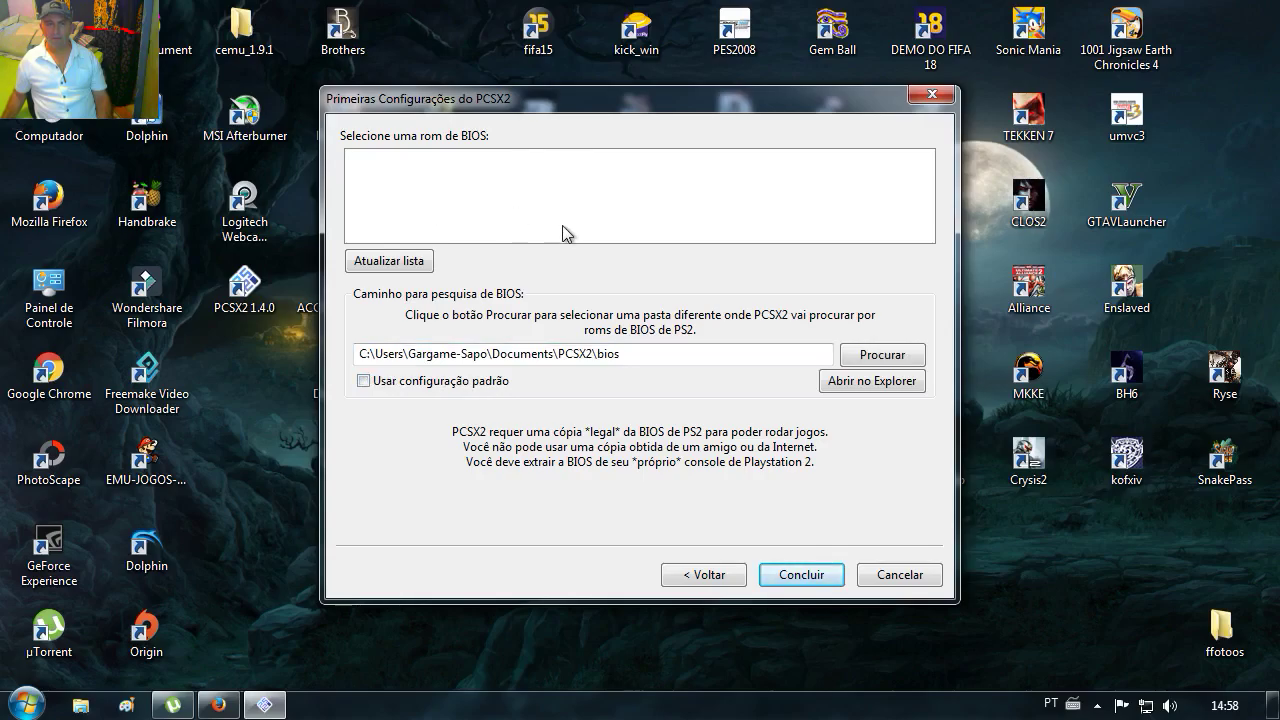
In Windows Explorer, copy all the files in the ps2_bios folder of the Documents library
double_click(84, 132)
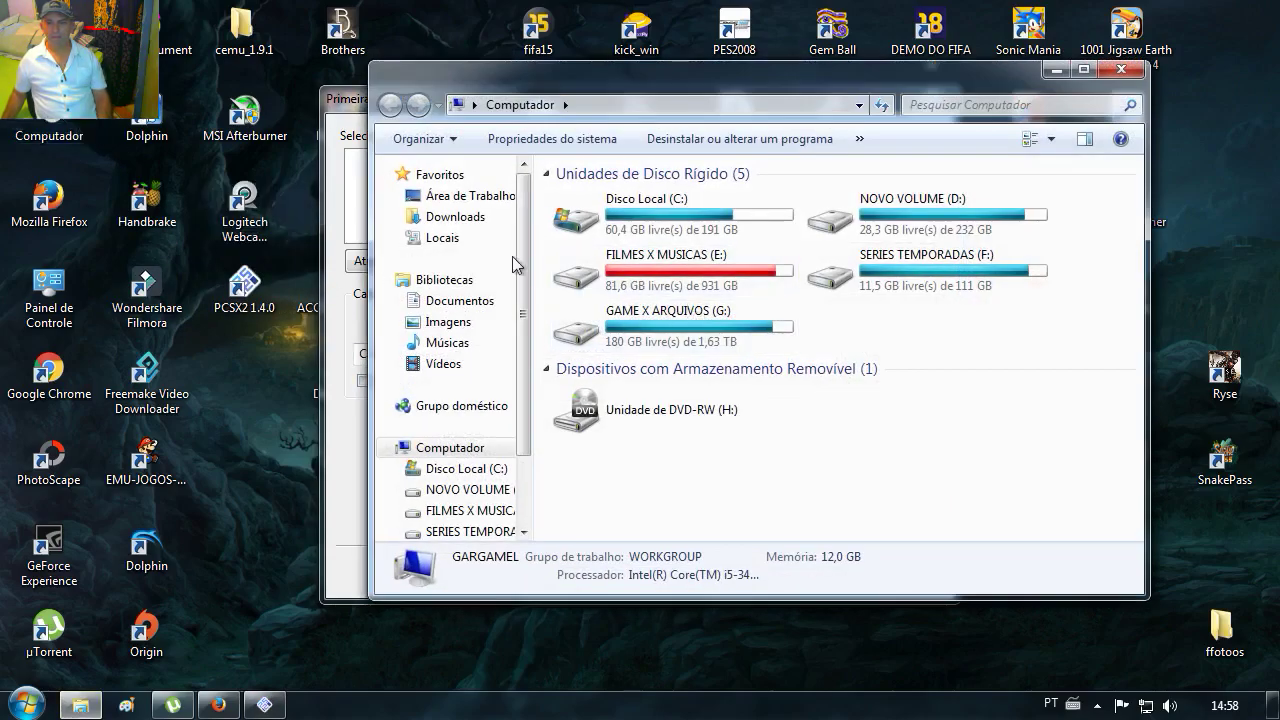
click(462, 301)
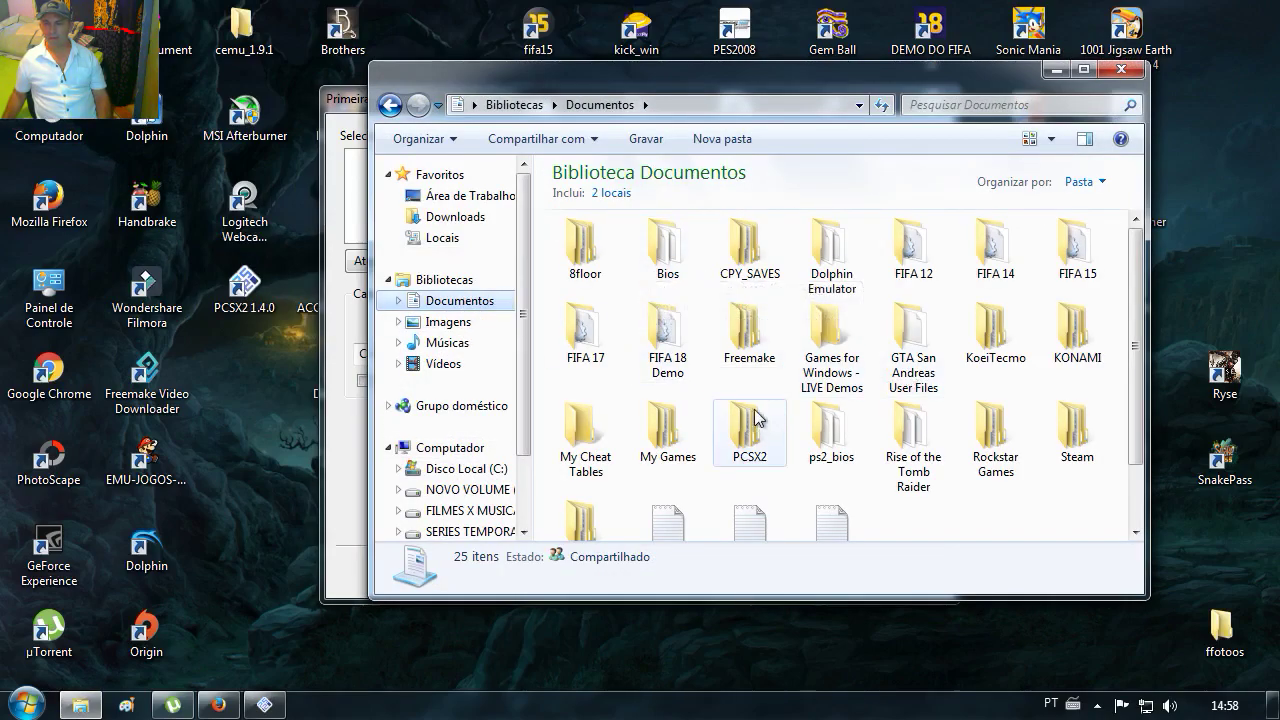
double_click(830, 428)
click(672, 365)
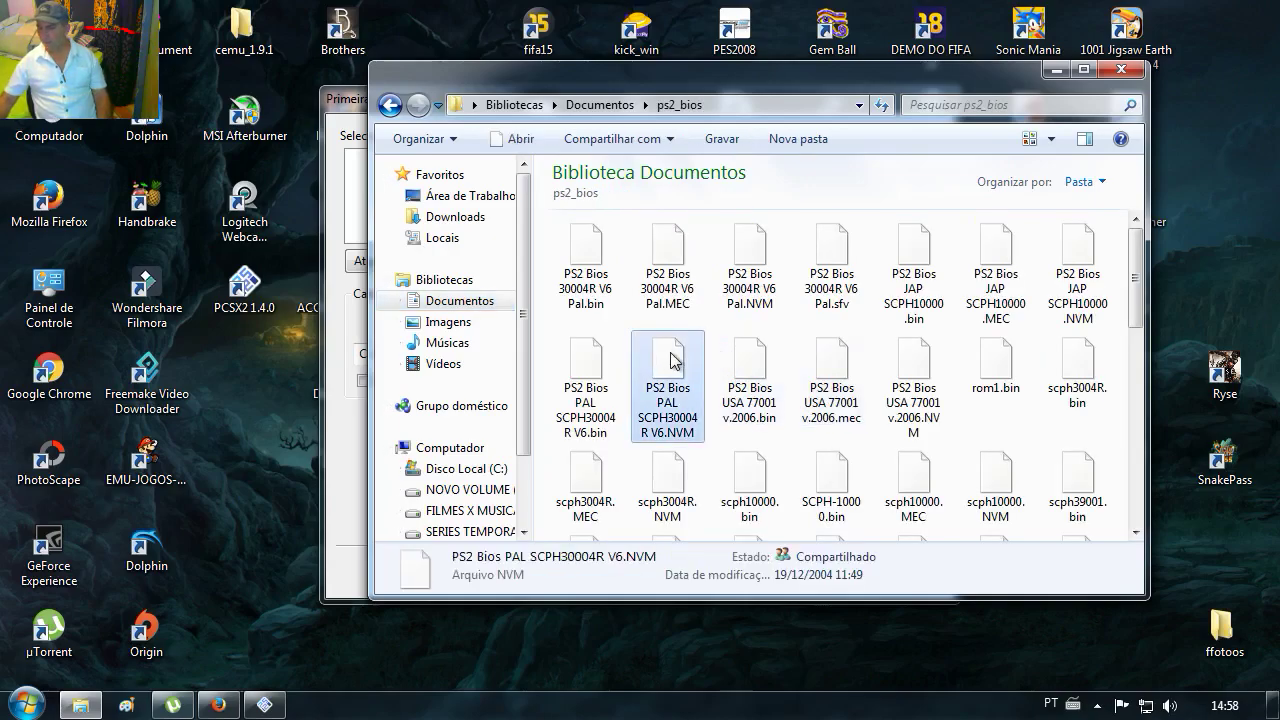
key(ctrl+a)
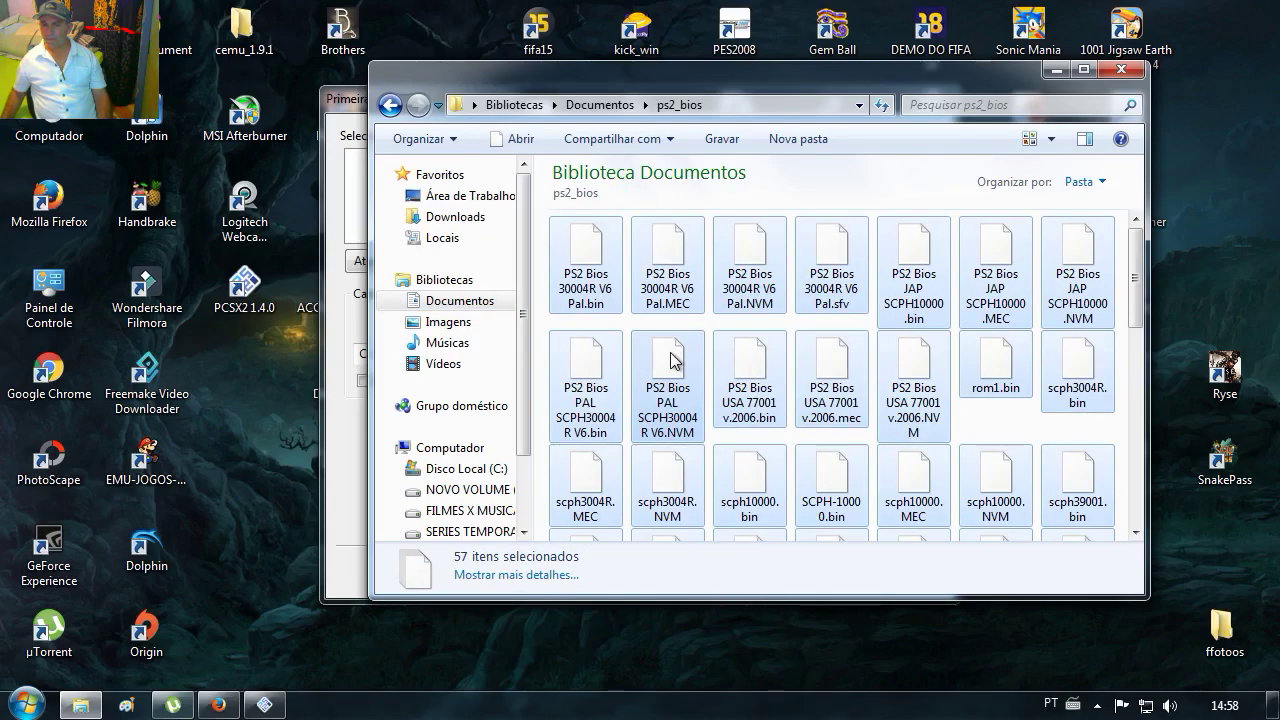
right_click(672, 362)
click(712, 556)
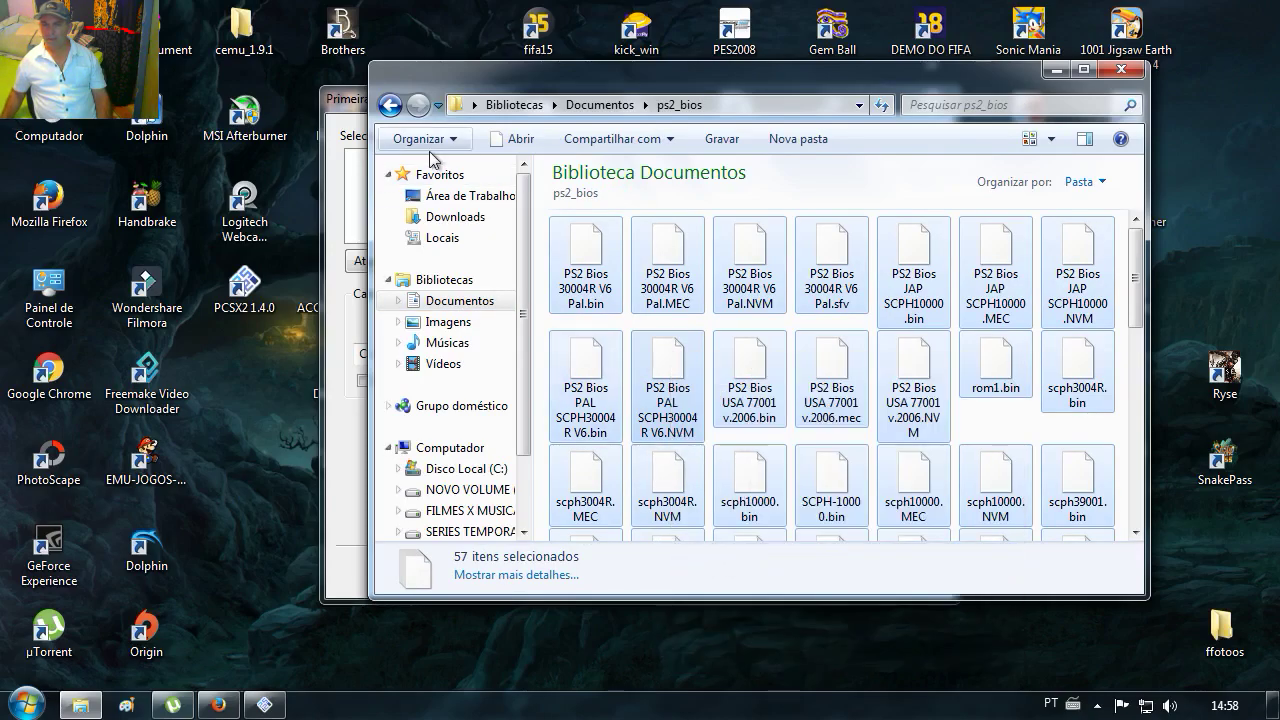
Paste the copied BIOS files into the bios folder inside the PCSX2 folder of the Documents library, and close Windows Explorer
click(390, 108)
click(752, 428)
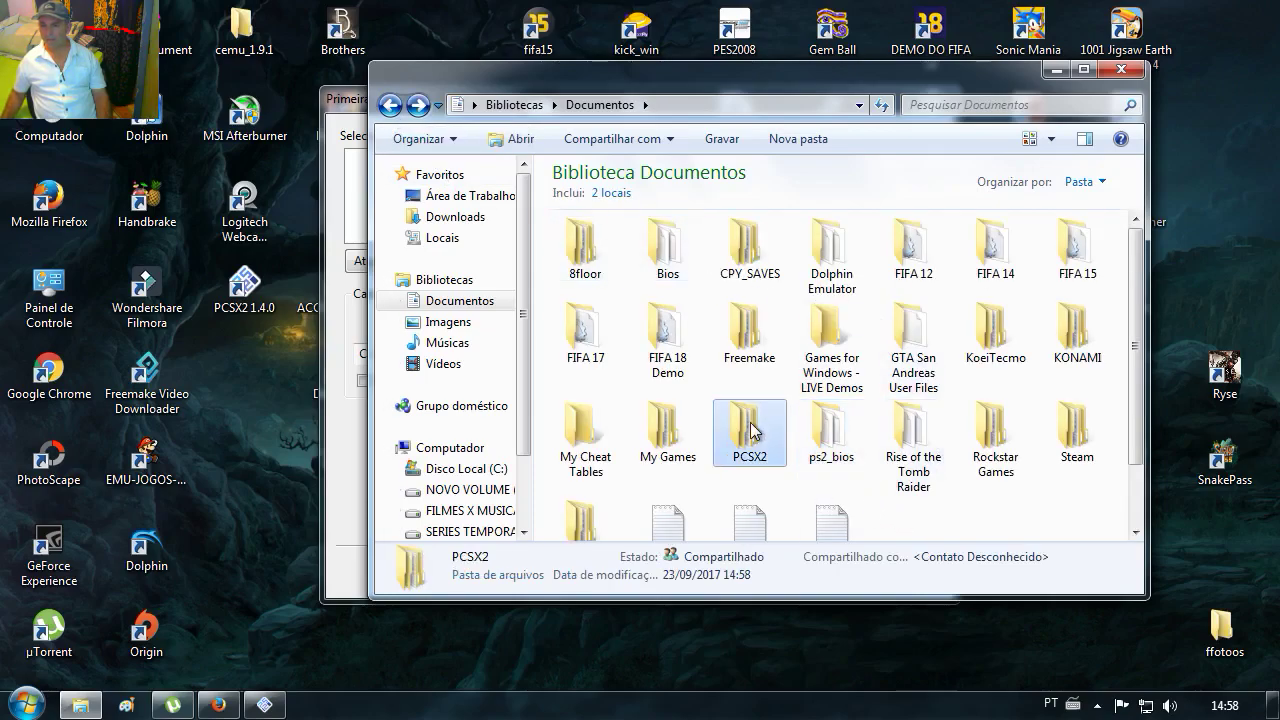
double_click(752, 428)
double_click(589, 260)
right_click(651, 325)
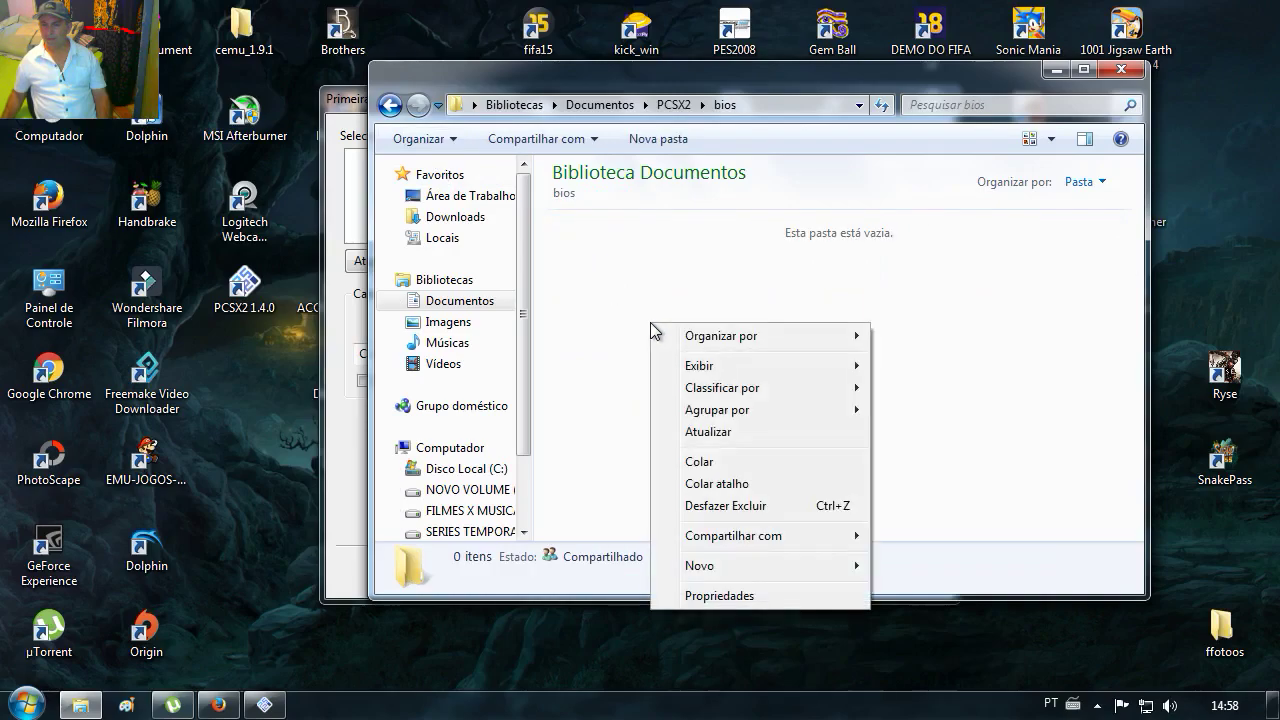
click(700, 461)
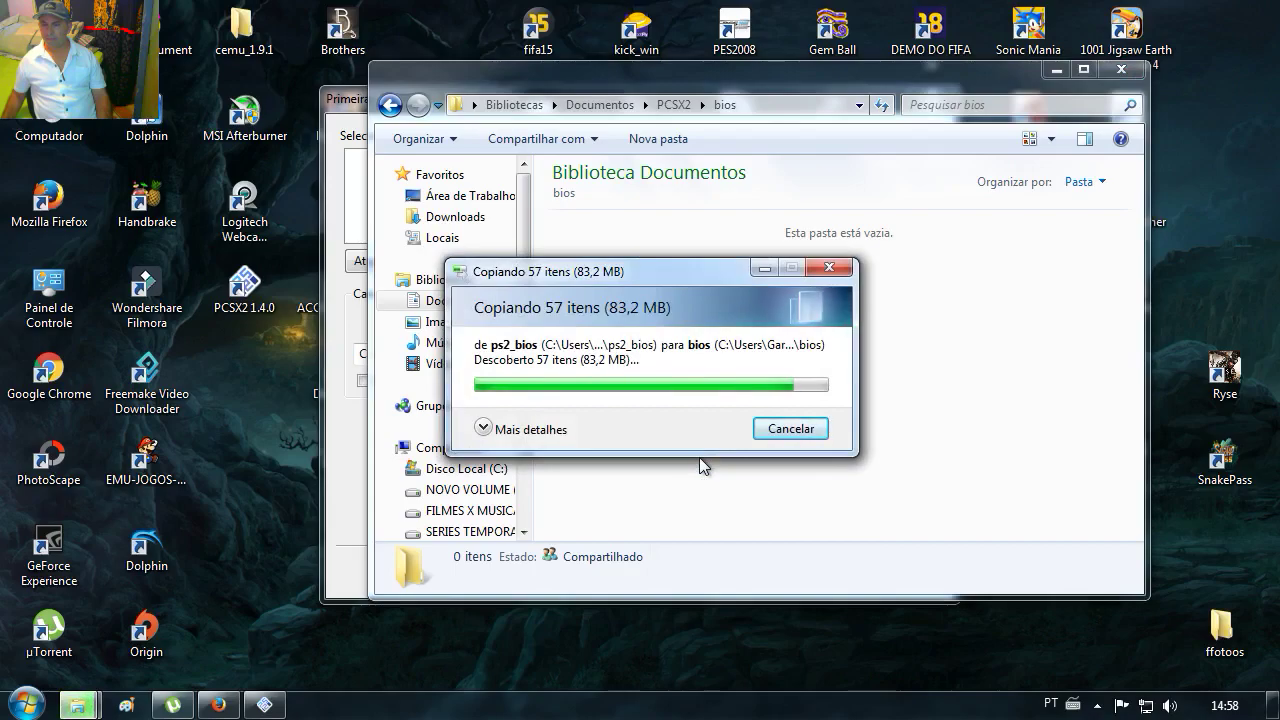
click(399, 103)
click(399, 103)
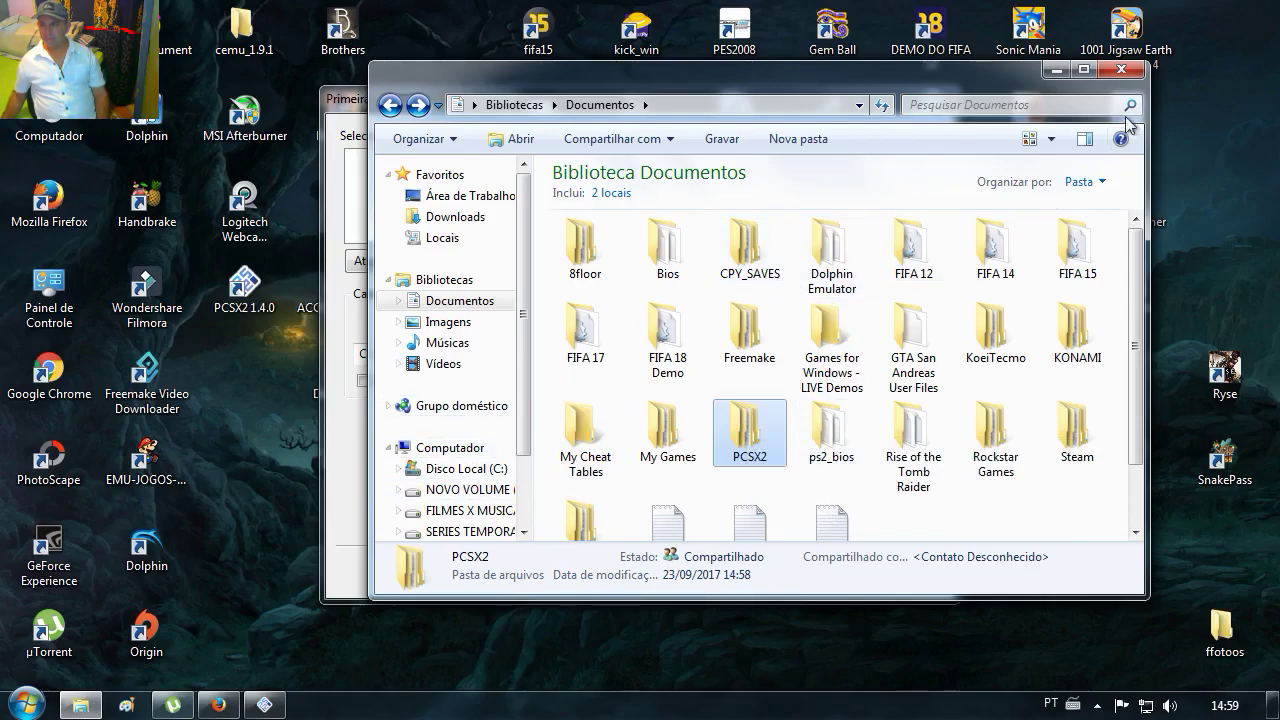
click(1124, 70)
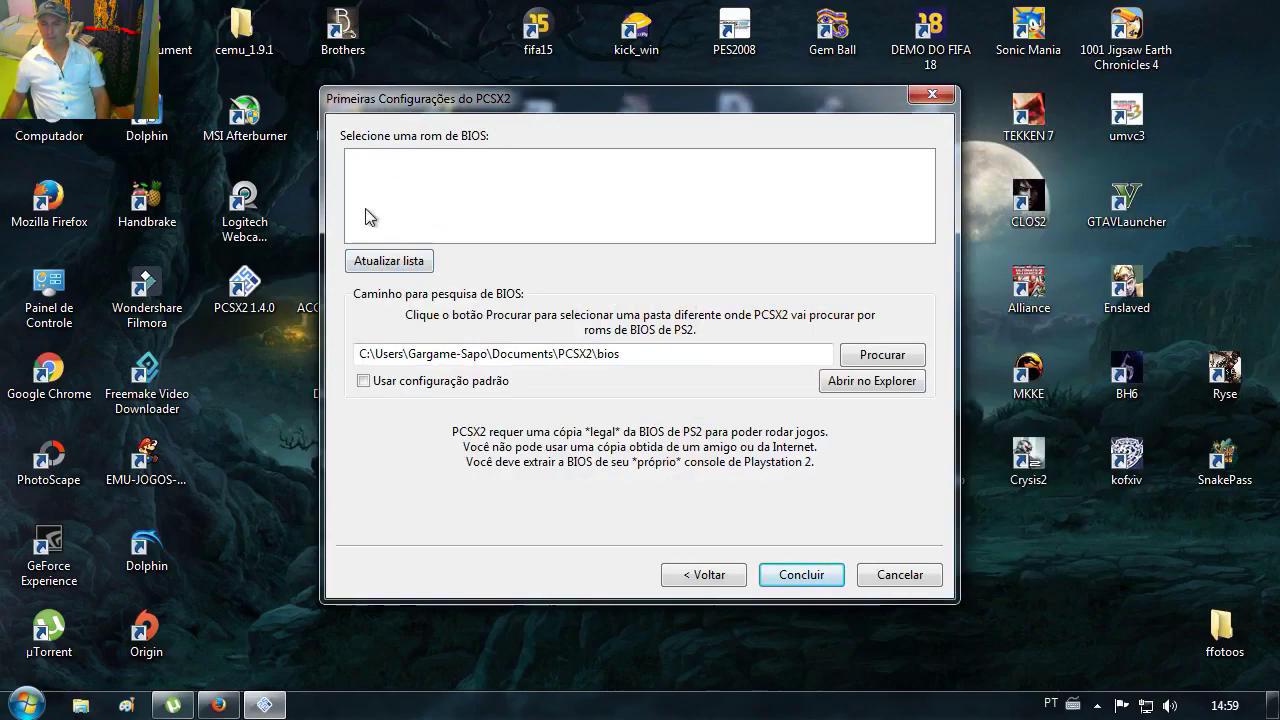
Refresh the BIOS list, select the USA v02.20 (10/02/2006) console BIOS and finish the first-time configuration
click(414, 261)
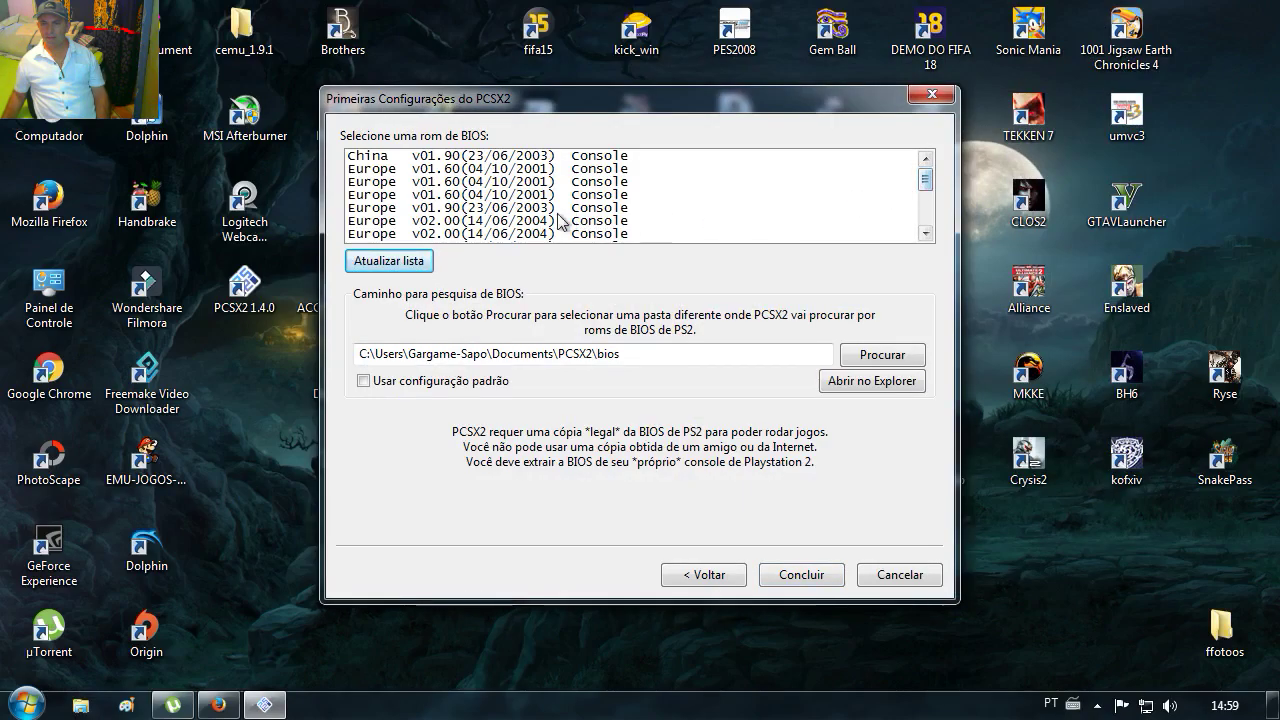
drag(933, 180, 934, 222)
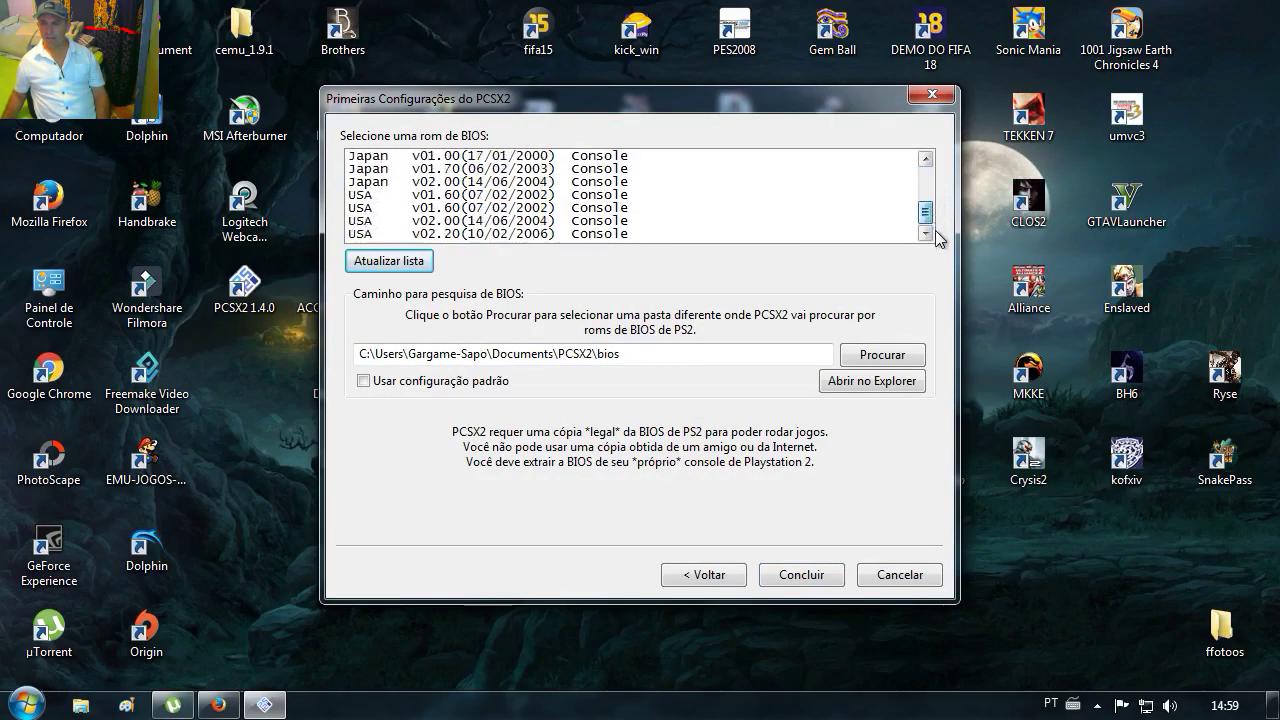
click(519, 234)
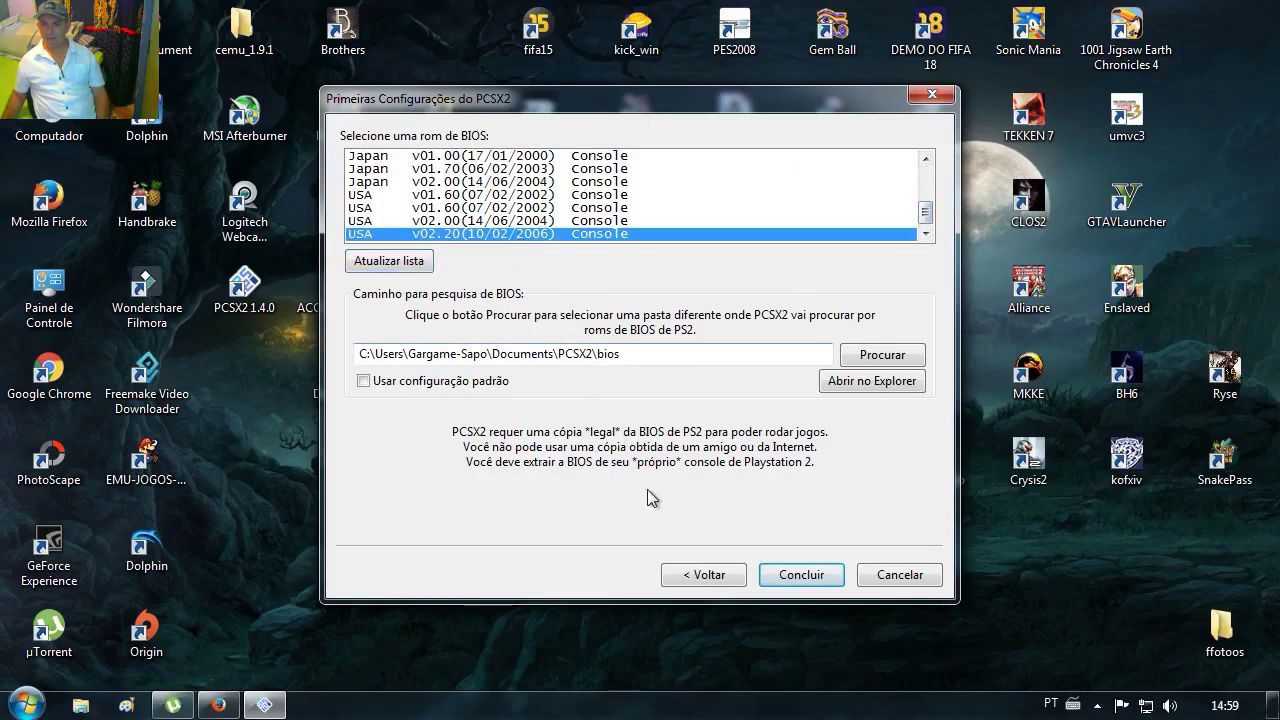
click(812, 582)
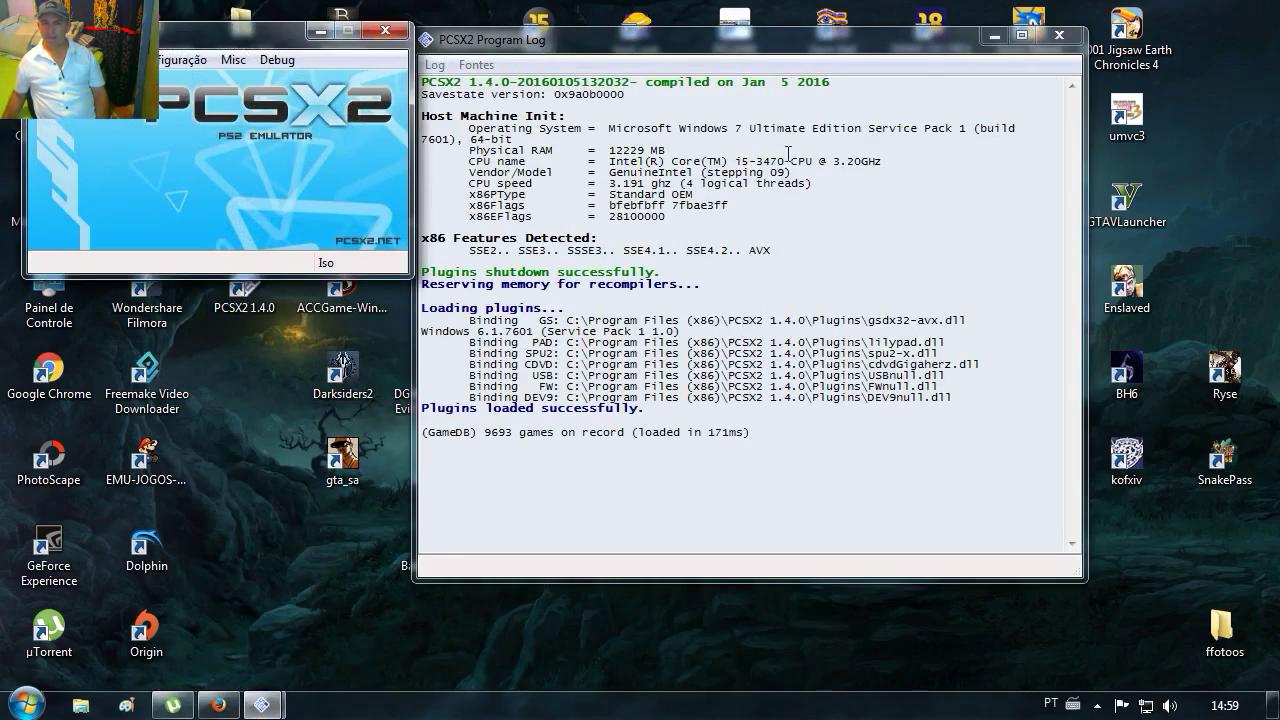
Examine the Pad 1 and Pad 2 button bindings in the LilyPad controller plug-in settings
drag(250, 45, 357, 96)
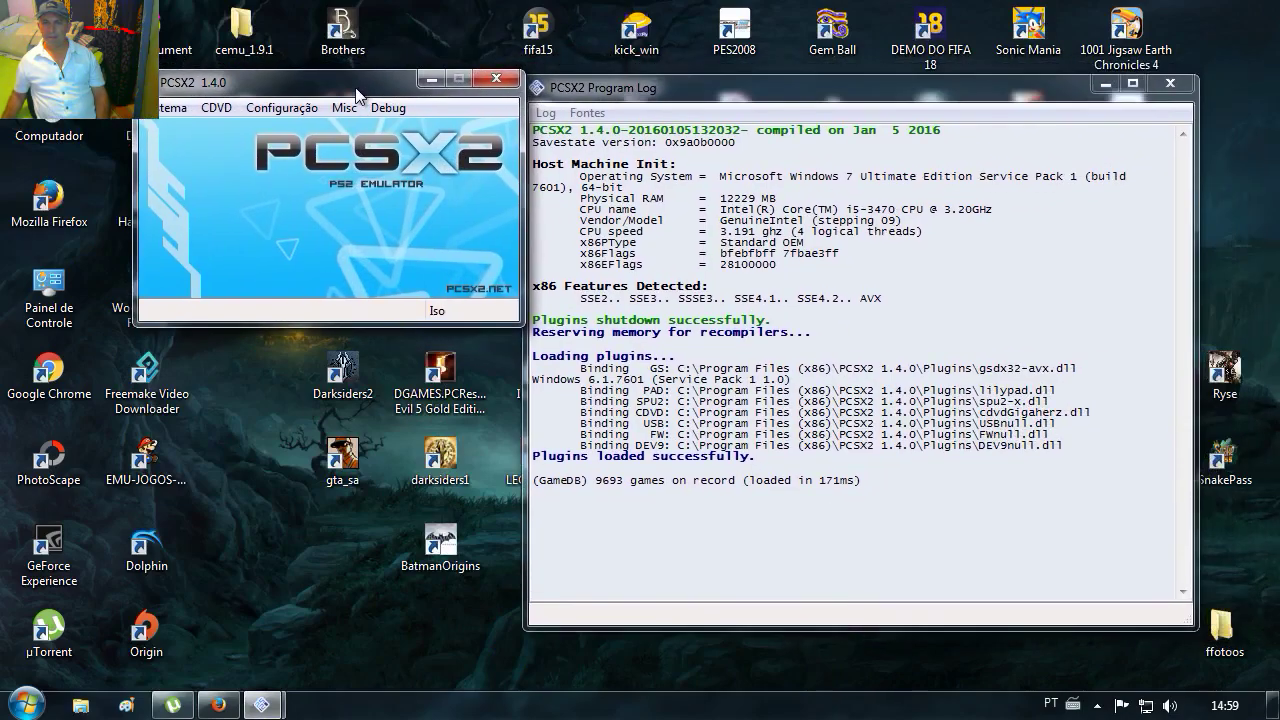
click(217, 108)
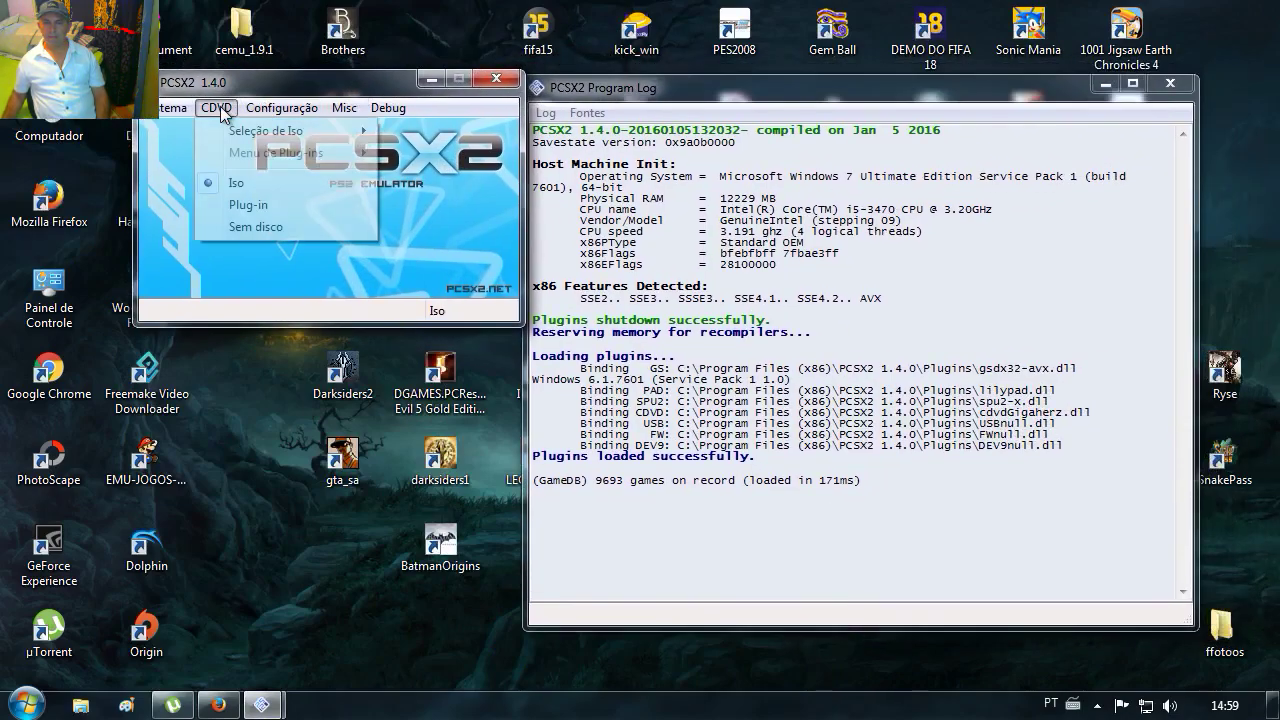
mouse_move(282, 108)
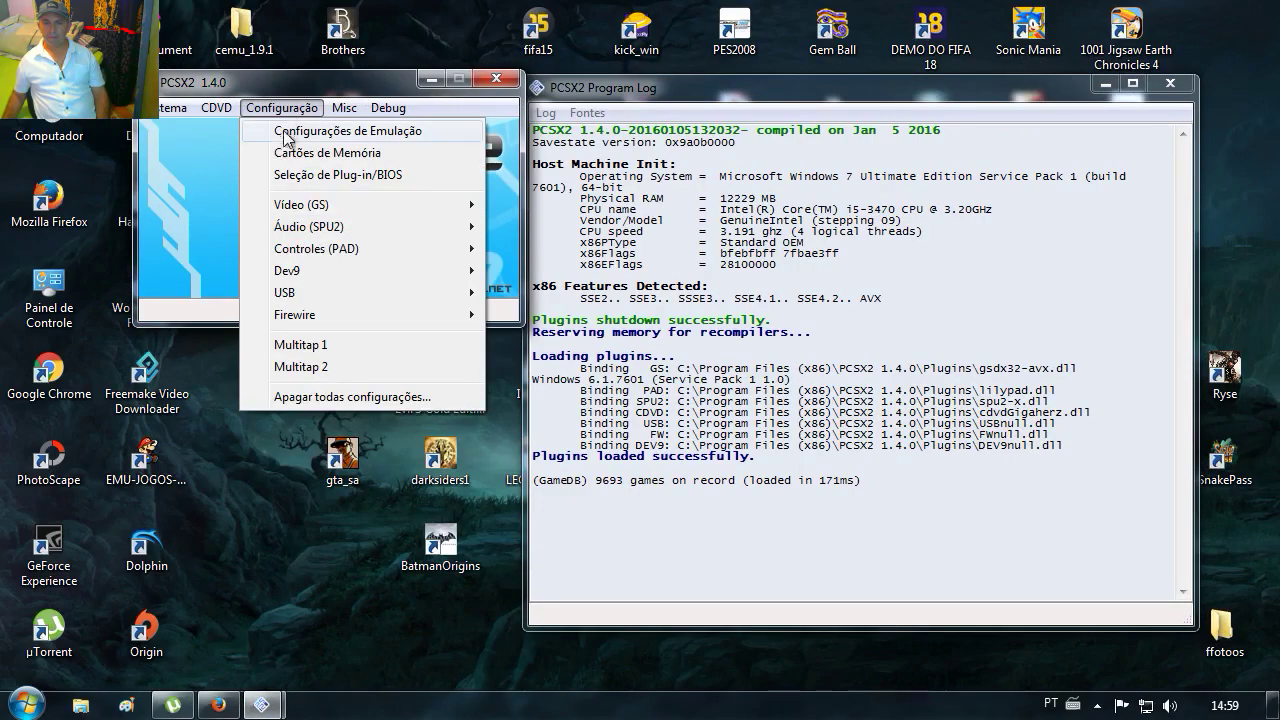
mouse_move(310, 208)
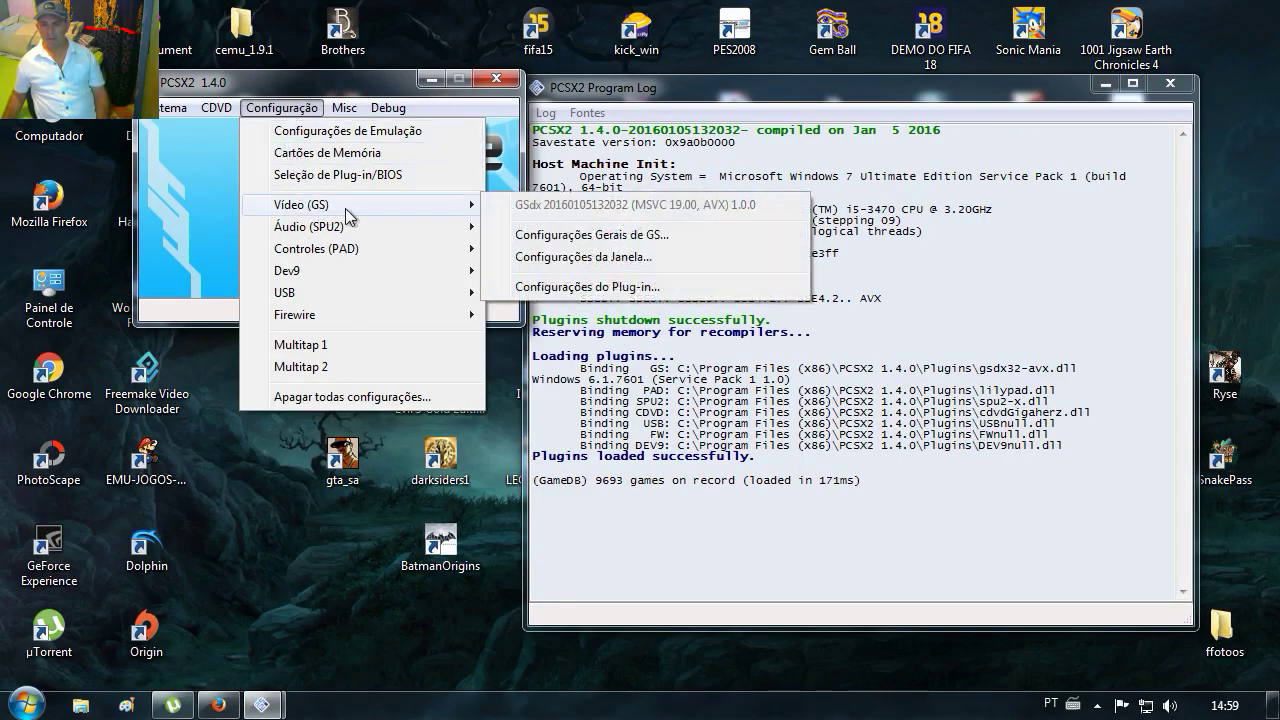
mouse_move(345, 250)
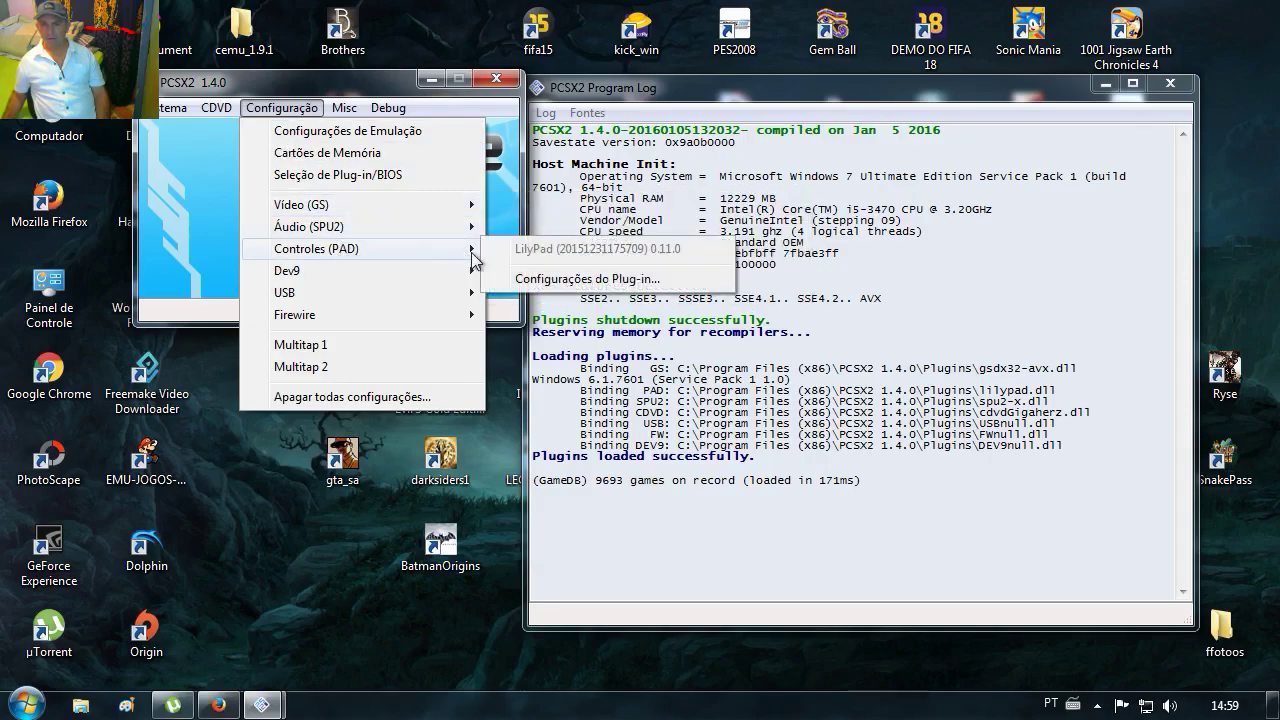
click(545, 282)
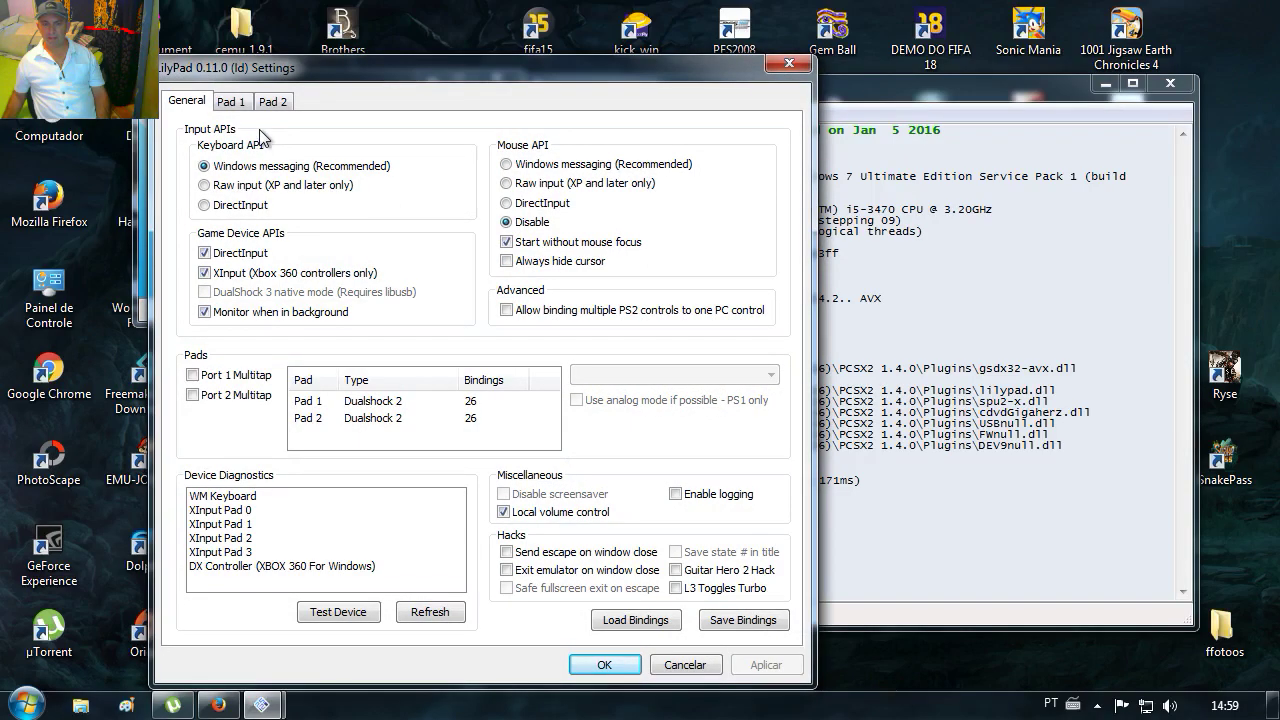
click(231, 102)
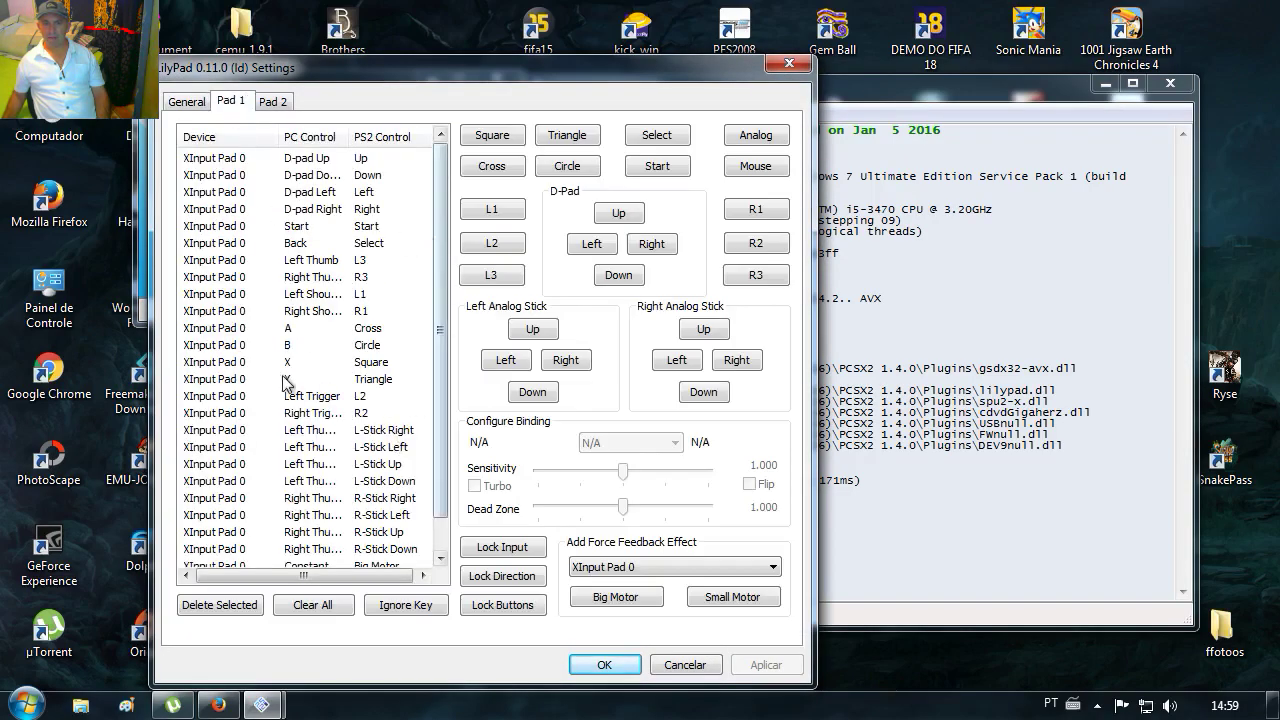
click(274, 102)
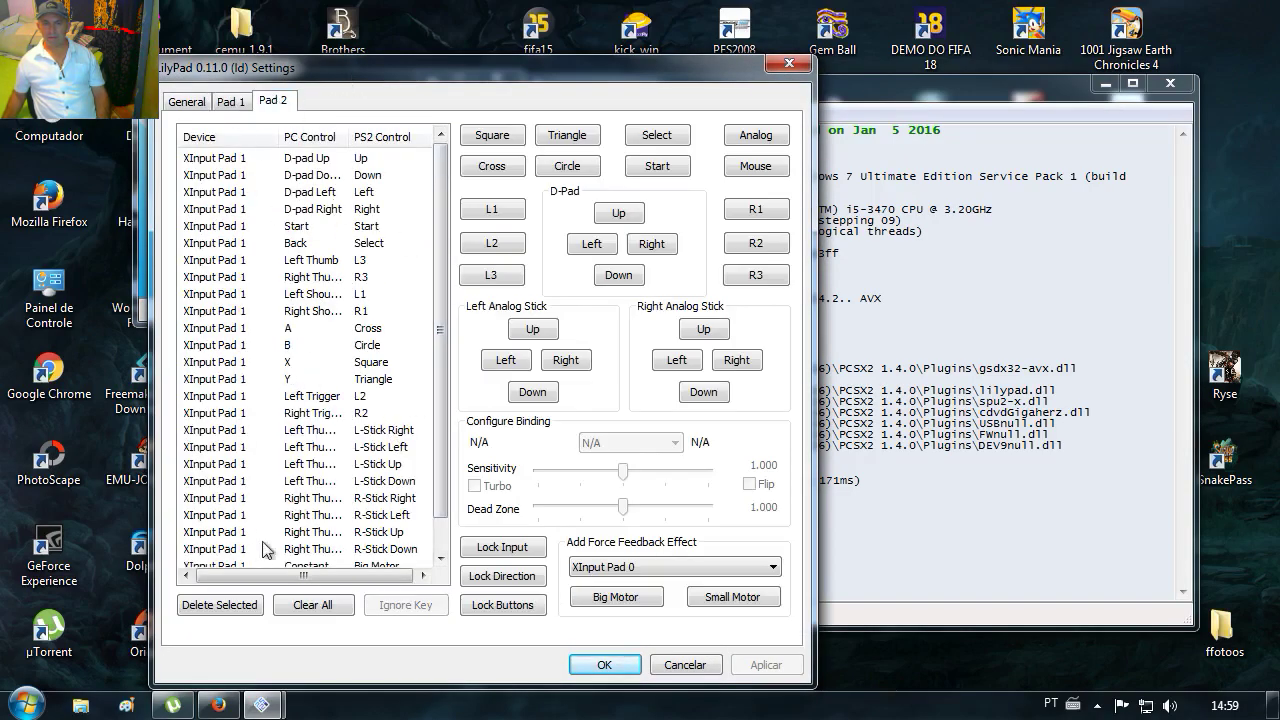
click(231, 103)
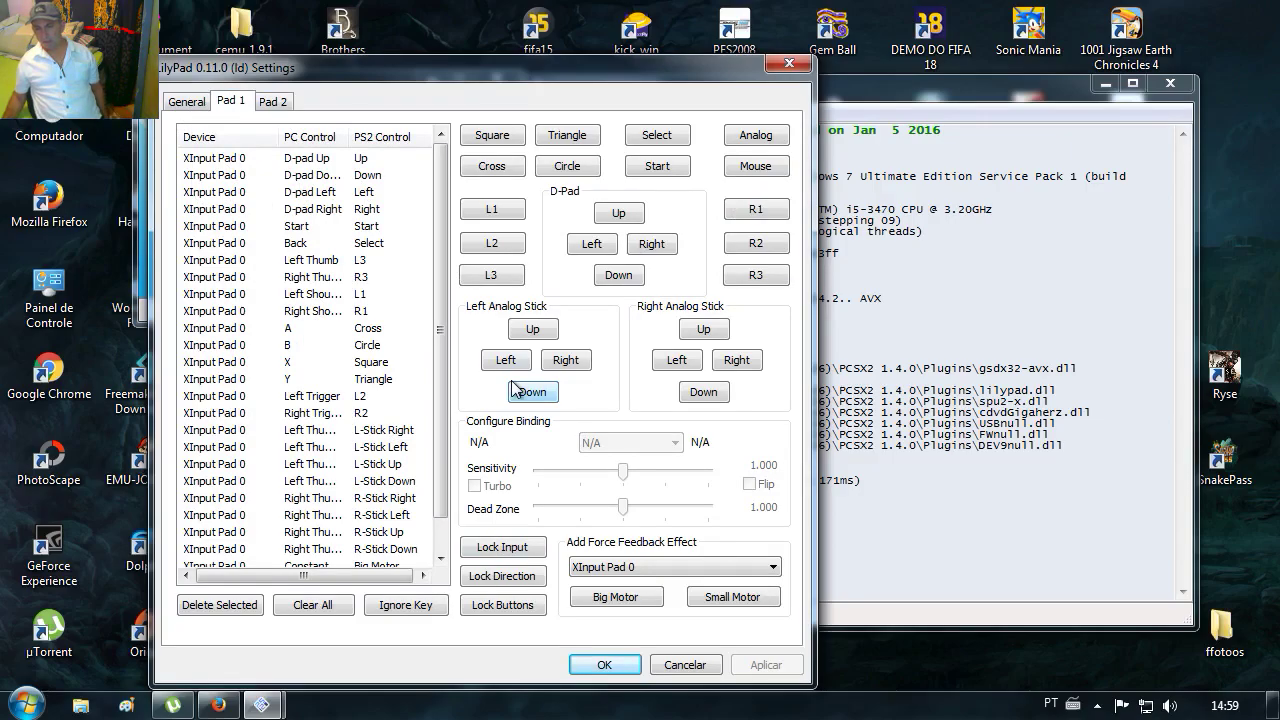
click(606, 665)
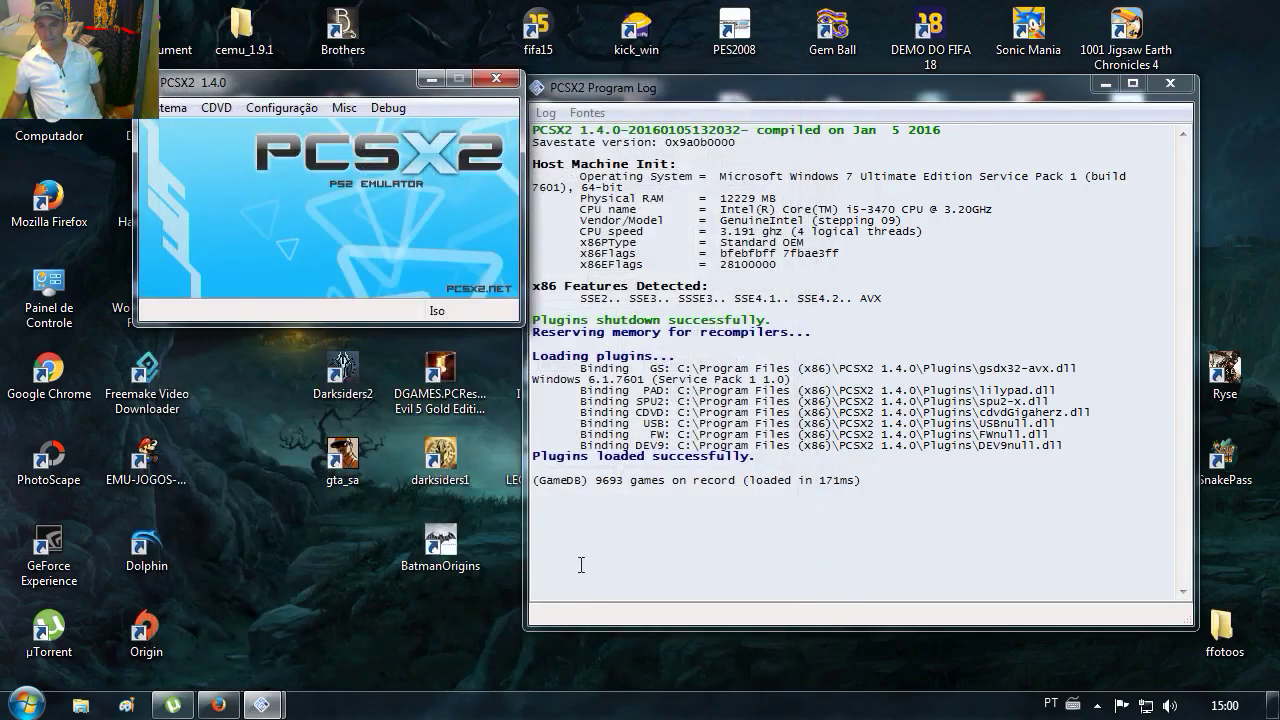
In the emulation settings, set the GS window's aspect ratio to Widescreen (16:9)
click(281, 107)
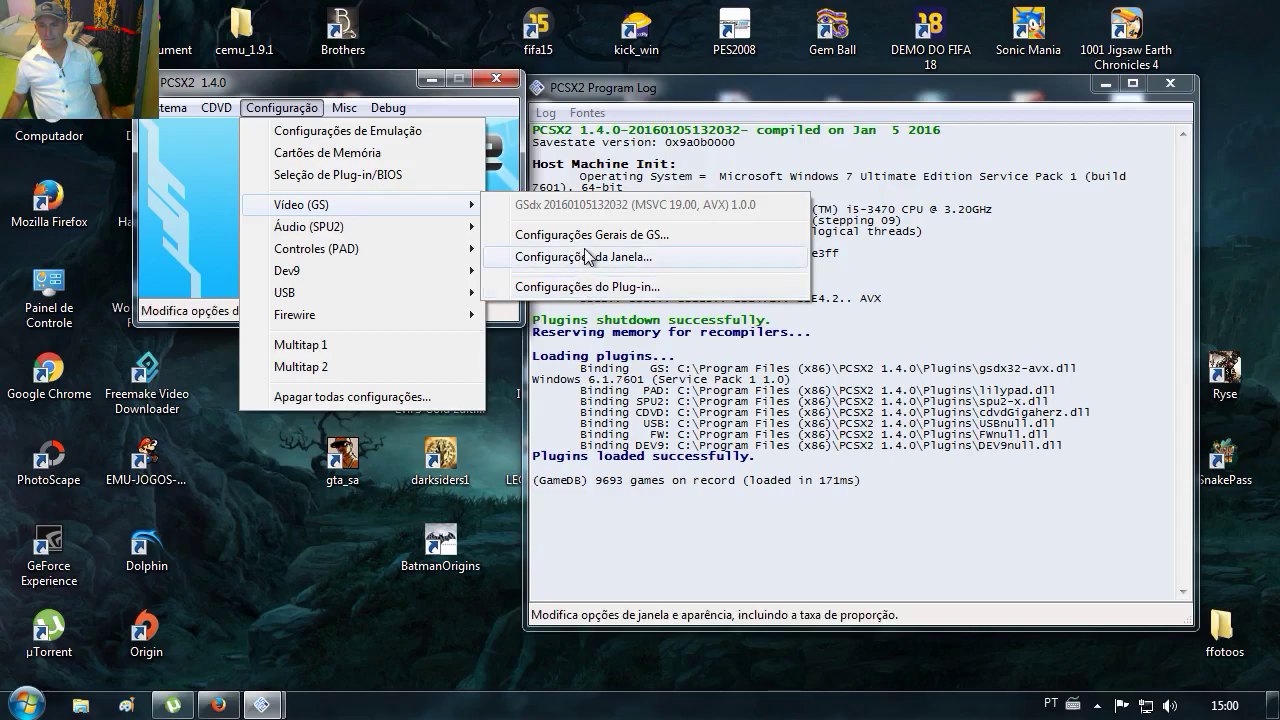
click(460, 131)
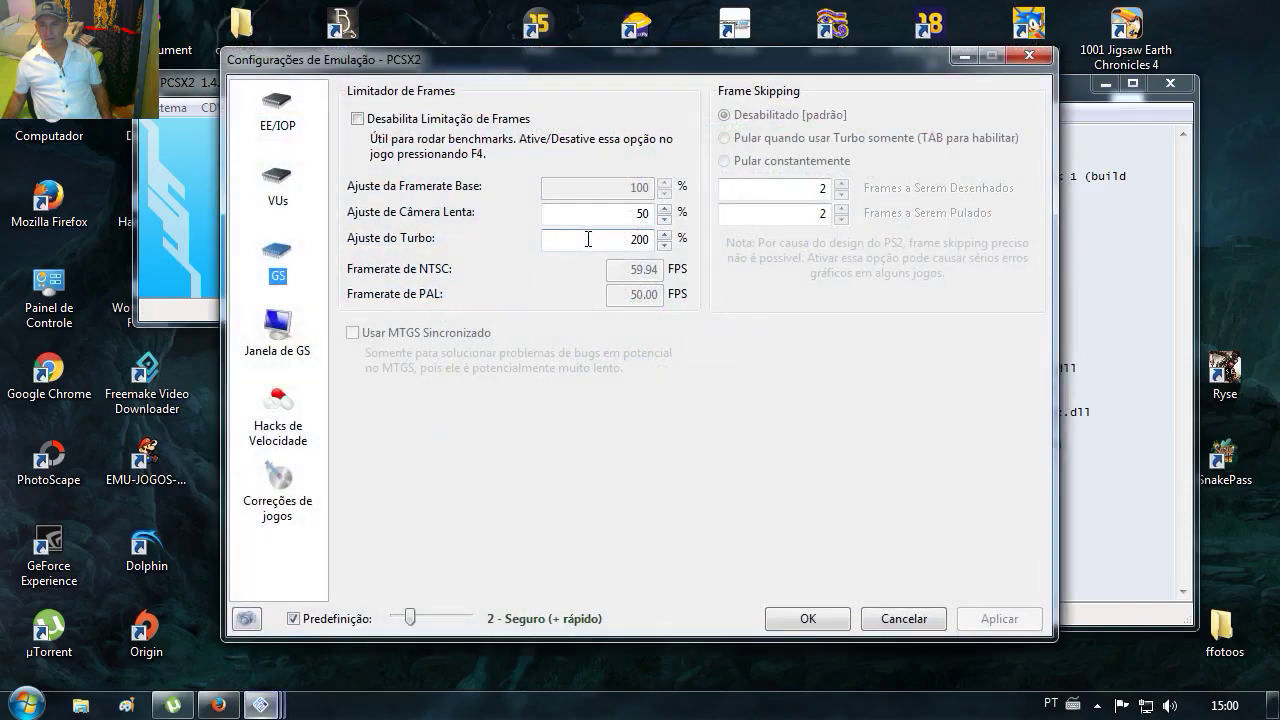
click(282, 118)
click(281, 186)
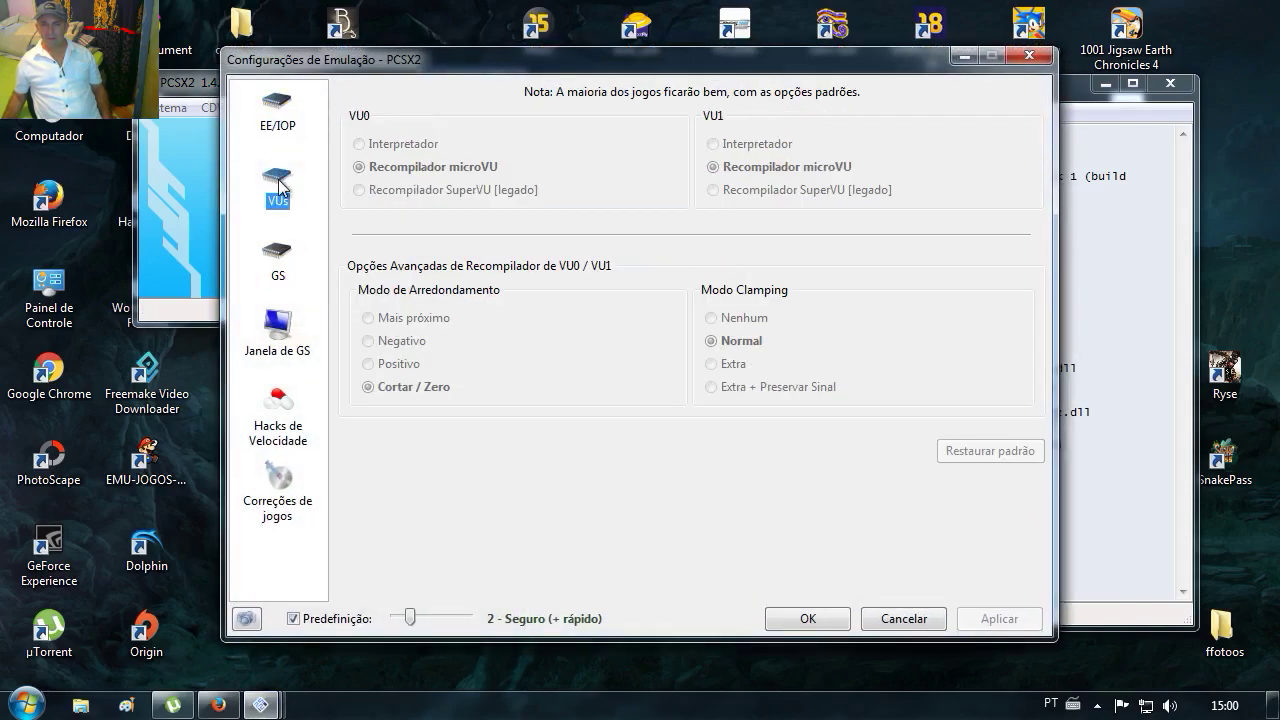
click(279, 253)
click(279, 322)
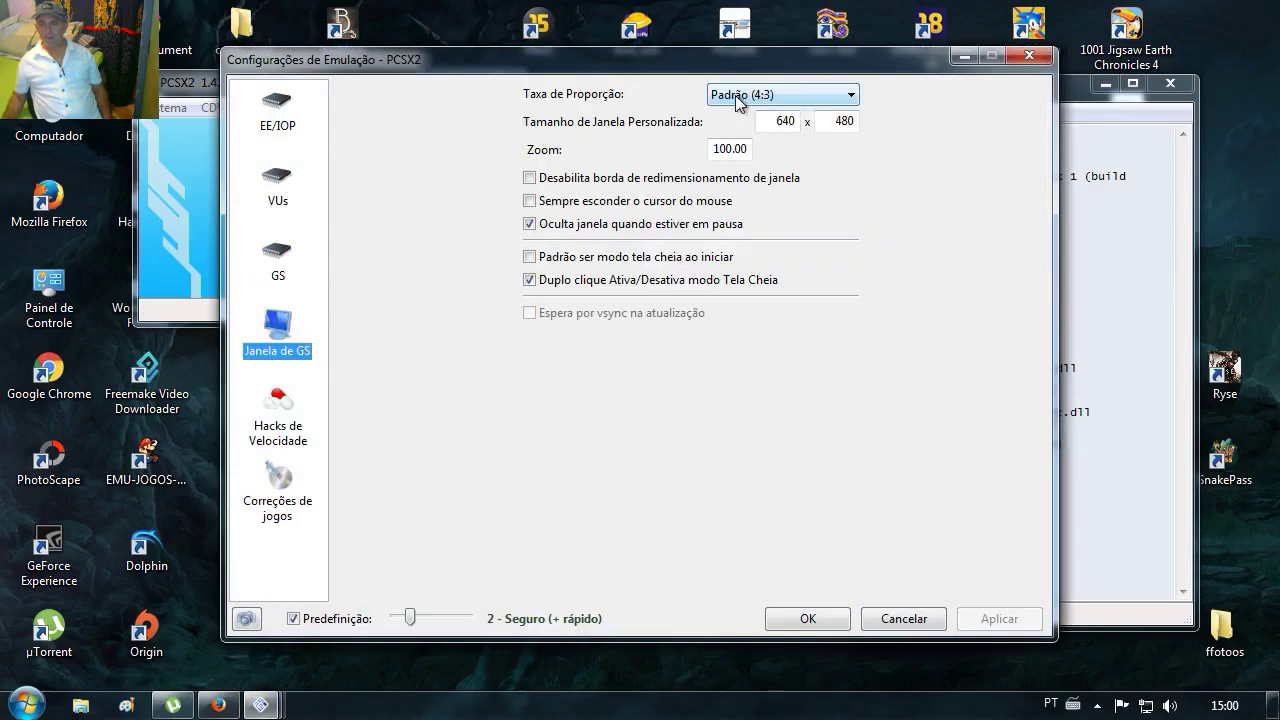
click(794, 96)
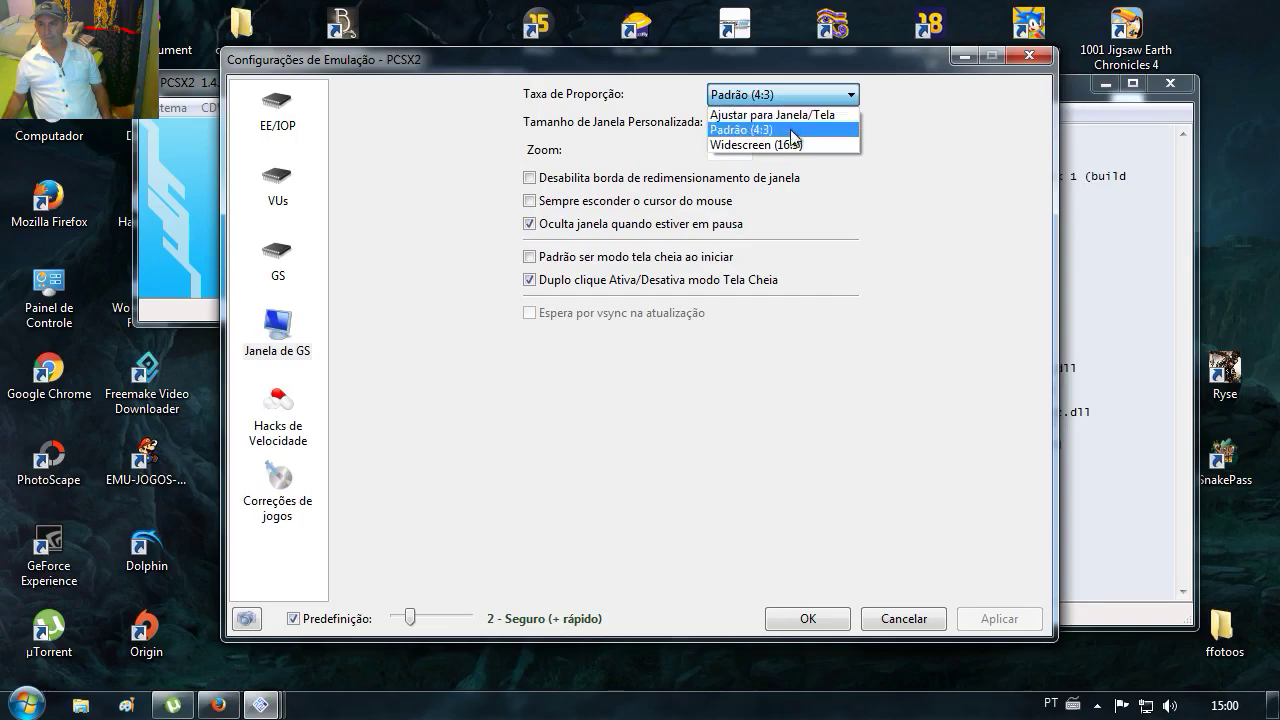
click(796, 128)
scroll(794, 152, down, 1)
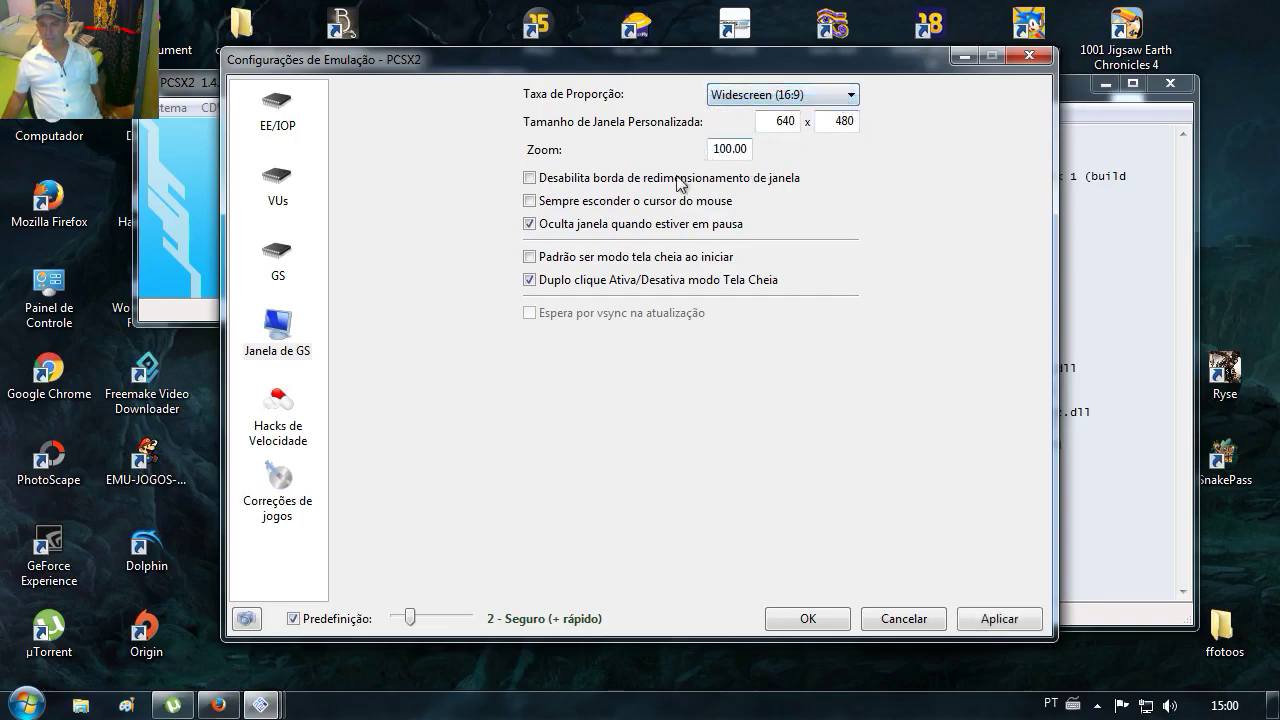
Enable the MTVU (Multi-Threaded microVU1) speed hack, then apply and accept the emulation settings
click(281, 402)
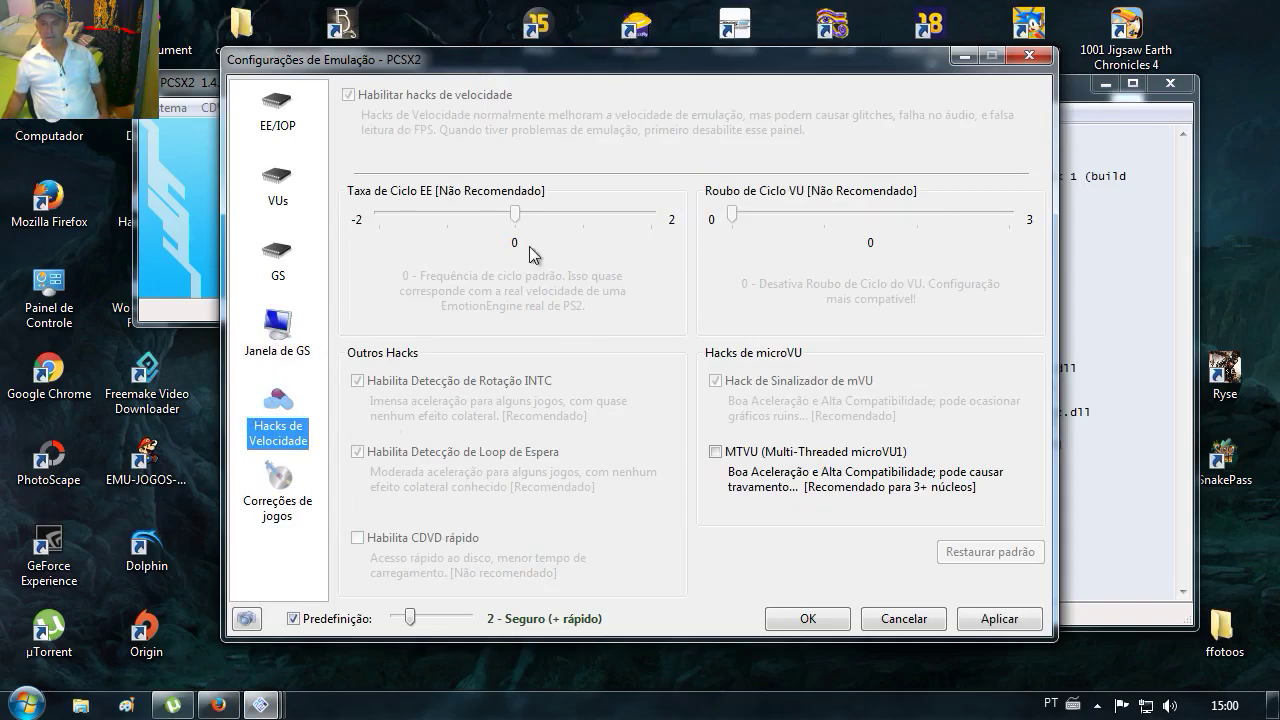
click(732, 456)
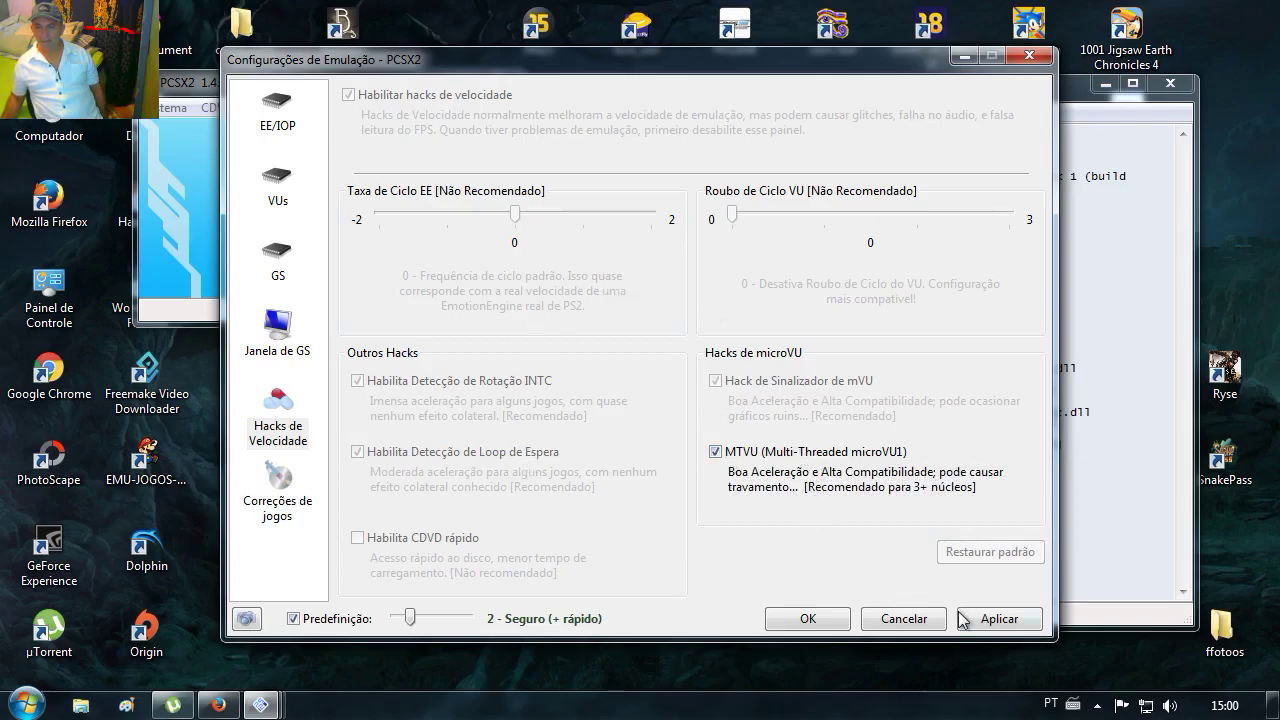
click(992, 620)
click(810, 618)
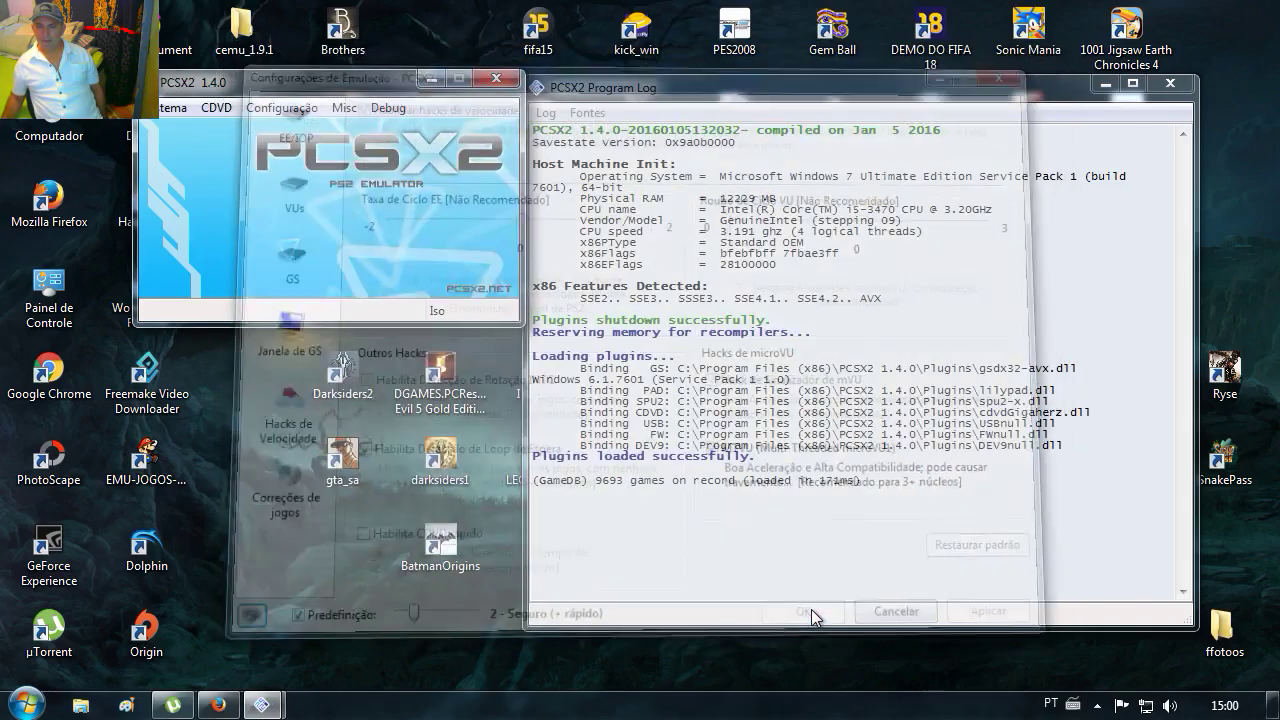
In the GSdx video plug-in settings, set the adapter to NVIDIA GeForce GTX 1060 3GB and the renderer to Direct3D11 (Hardware)
click(216, 107)
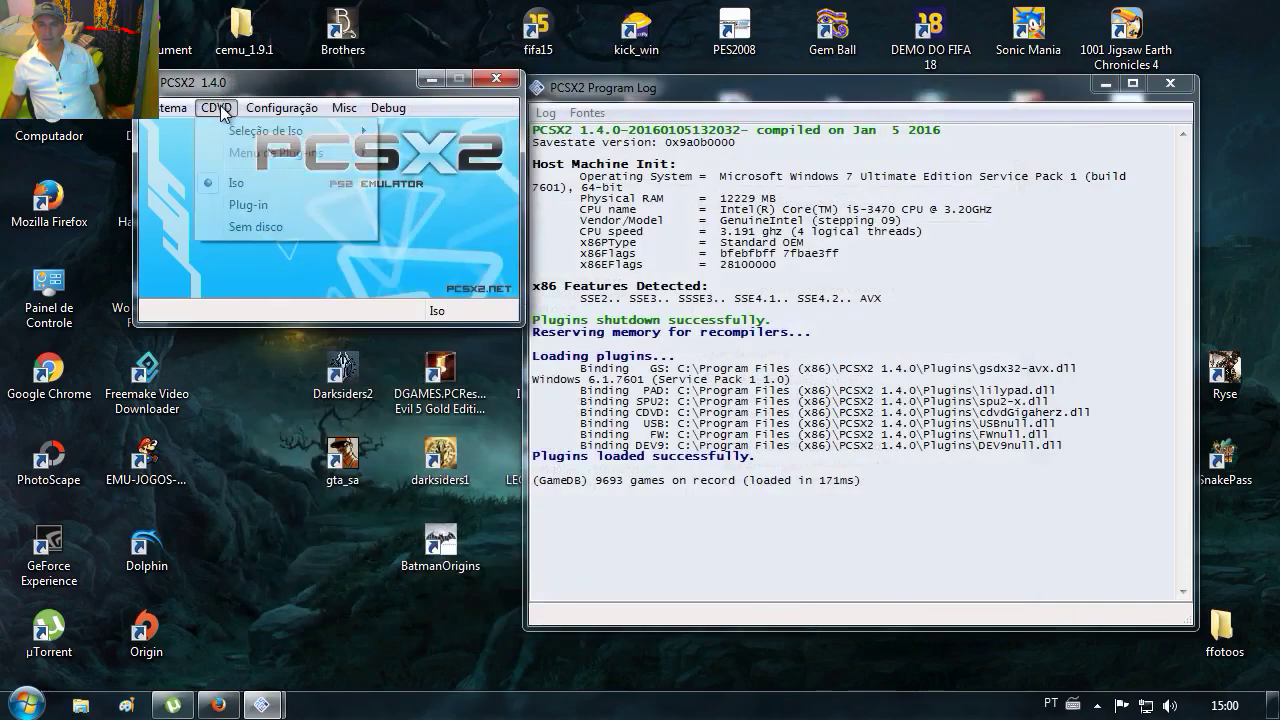
mouse_move(281, 111)
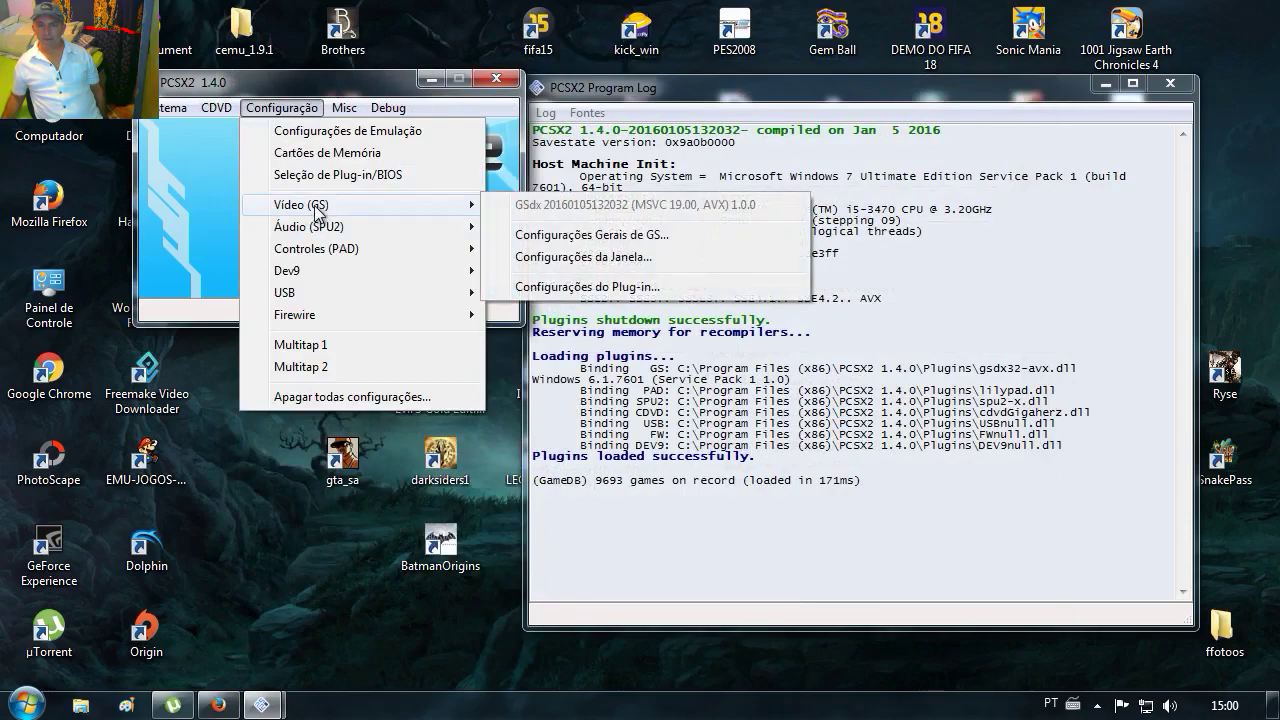
mouse_move(310, 205)
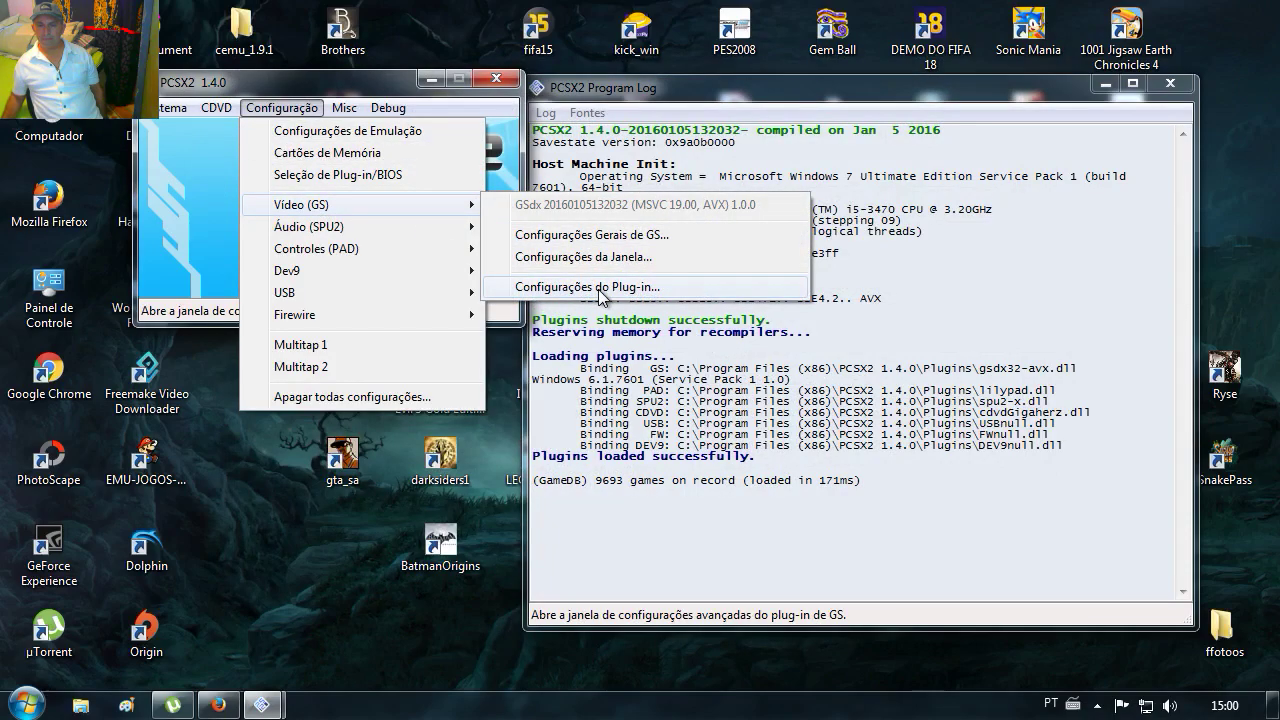
click(598, 289)
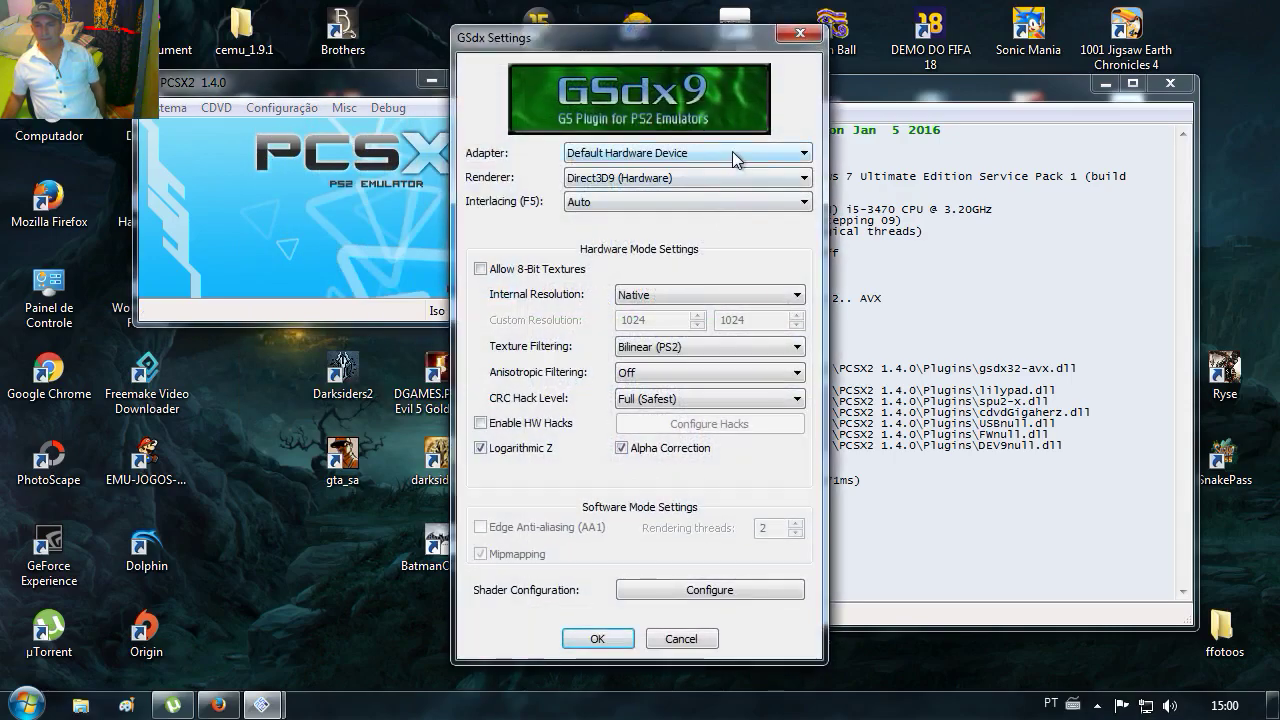
click(705, 155)
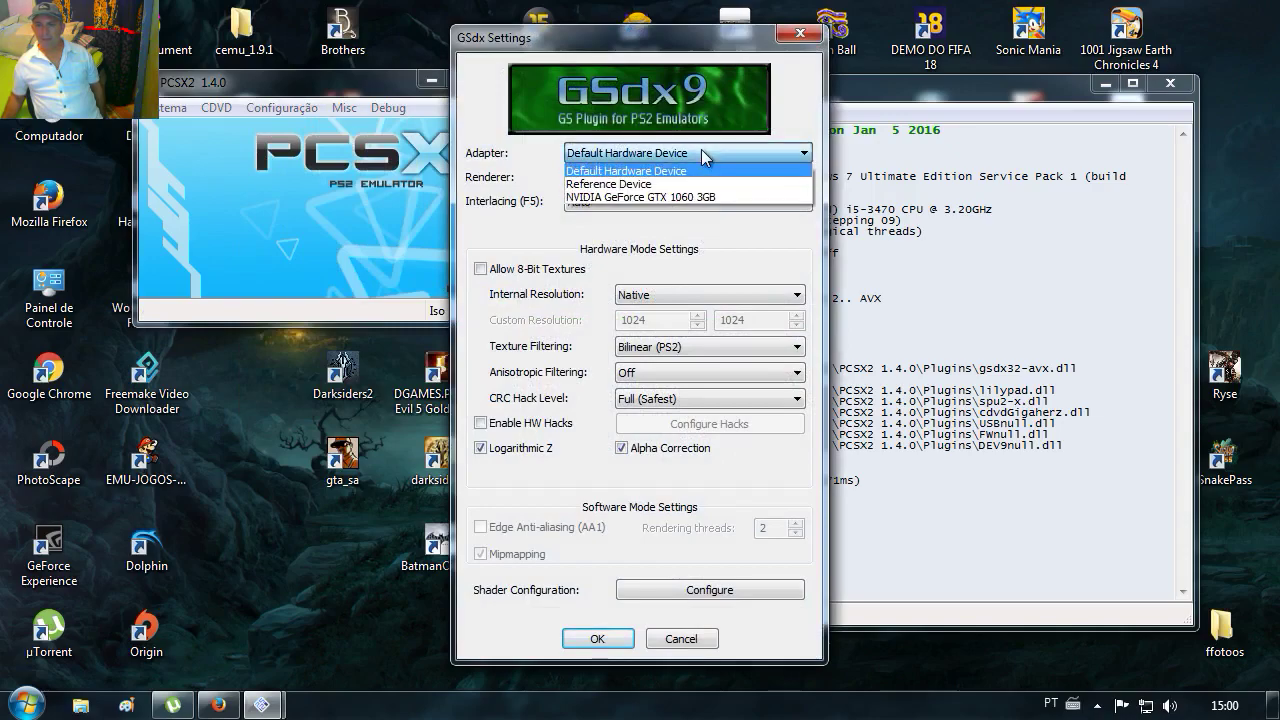
click(700, 157)
click(700, 155)
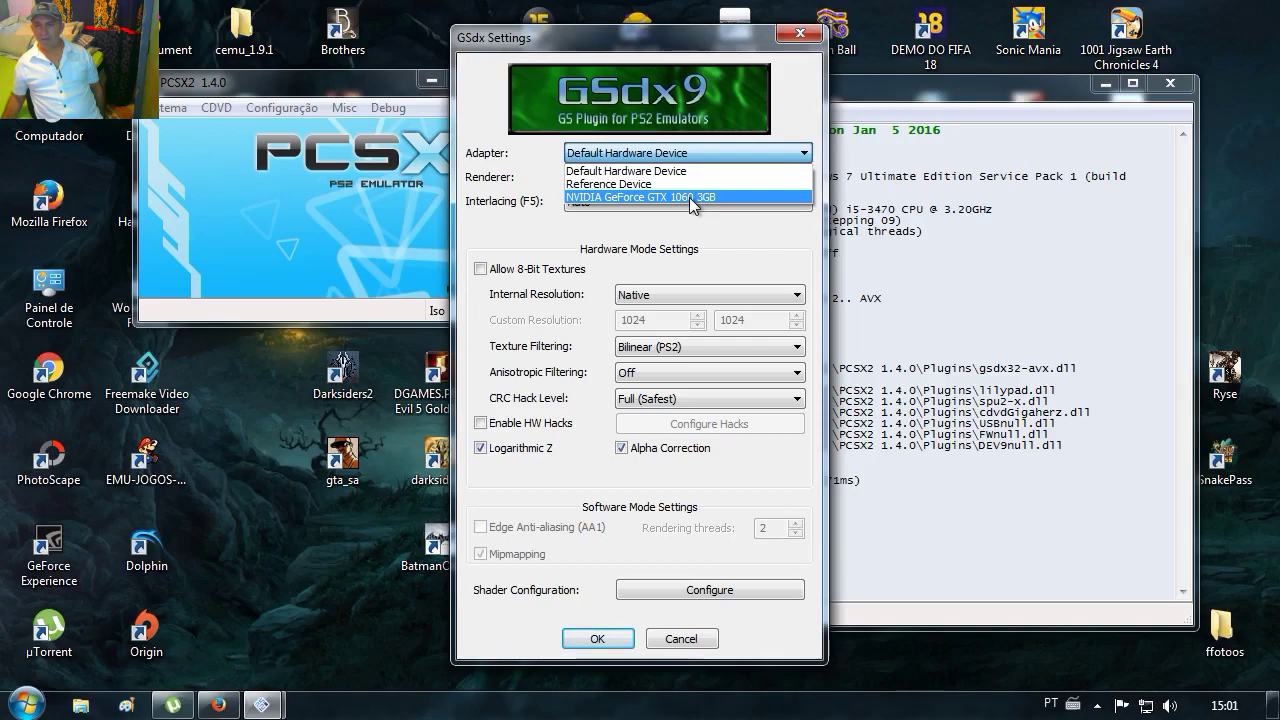
click(694, 198)
click(686, 179)
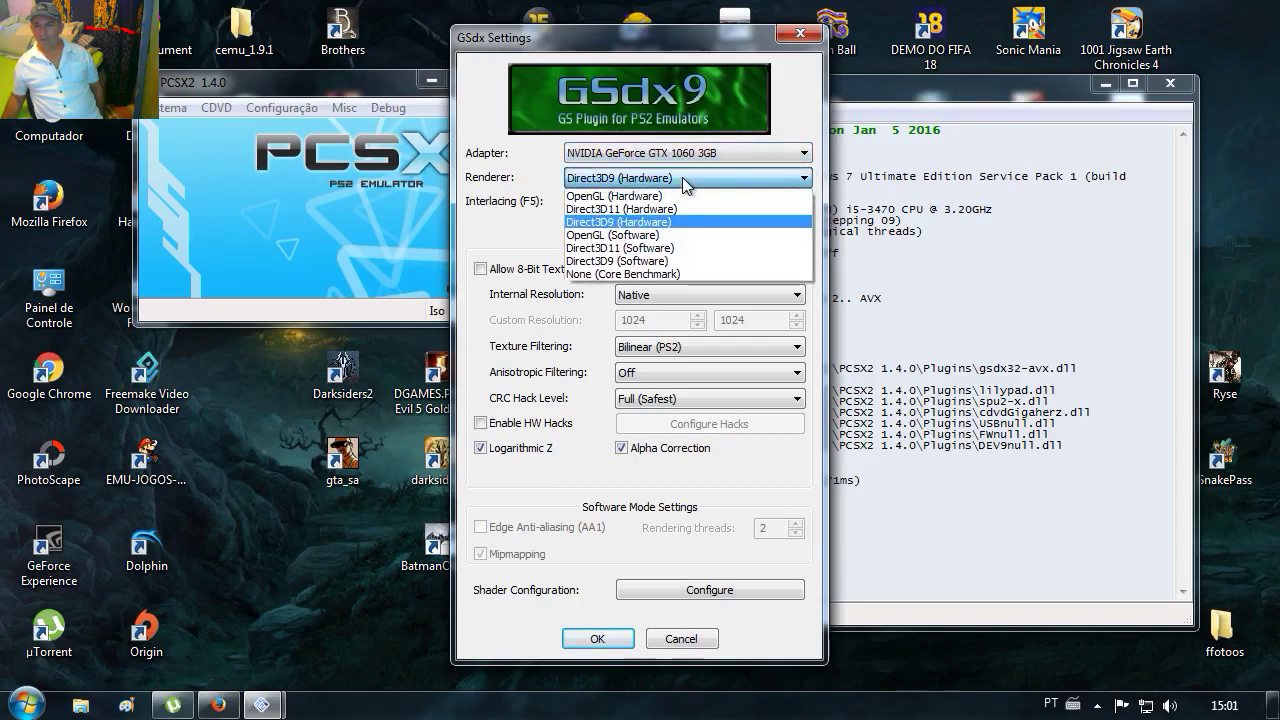
click(646, 210)
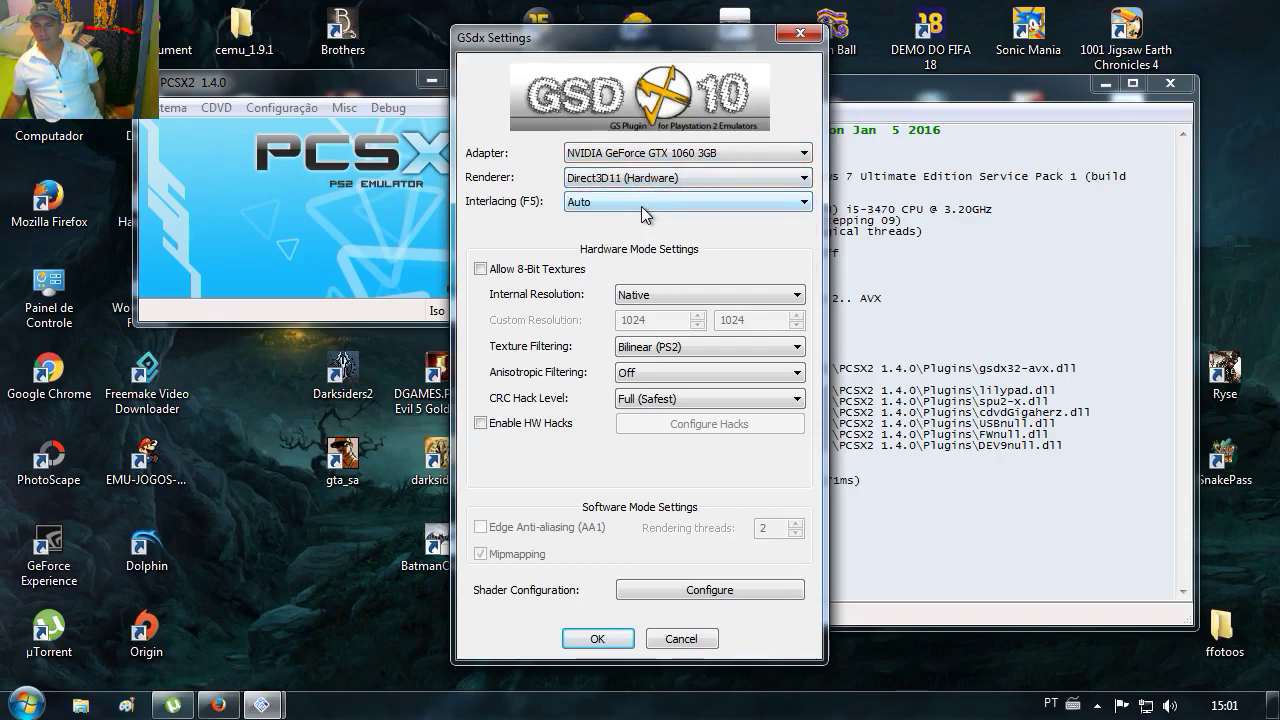
Set the internal resolution to Custom with a custom resolution of 1280 by 720
click(749, 294)
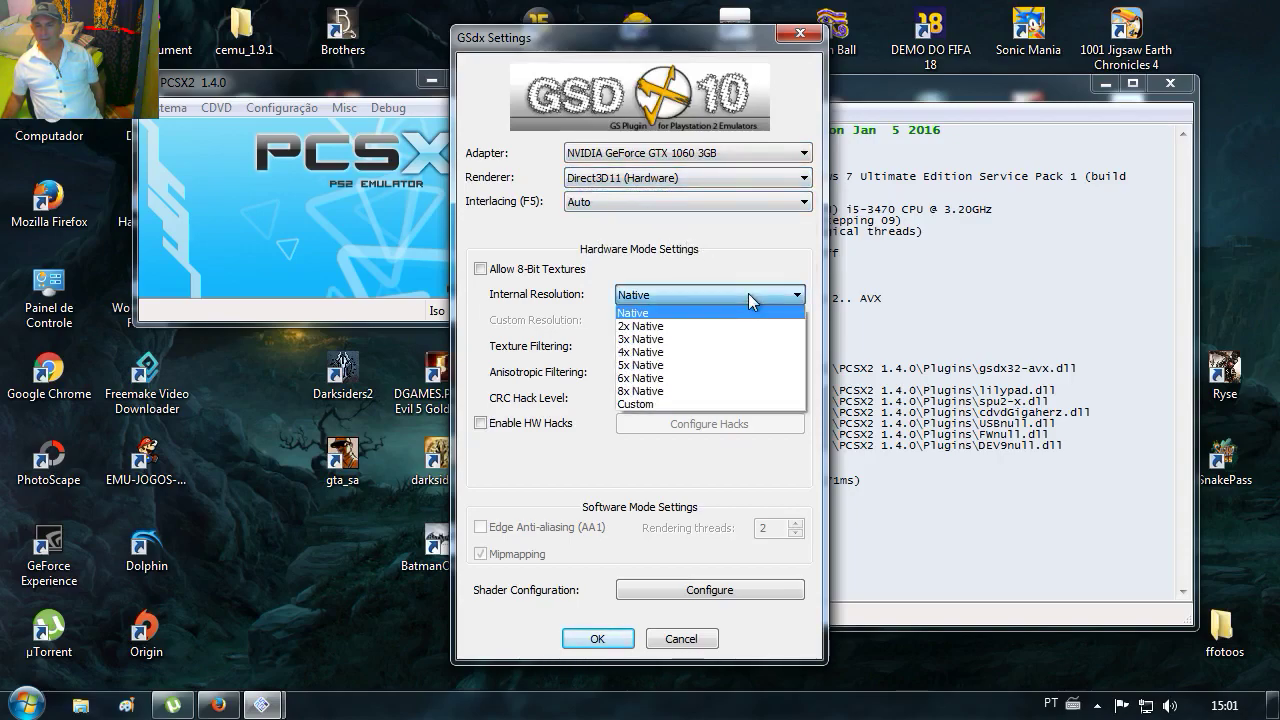
click(657, 403)
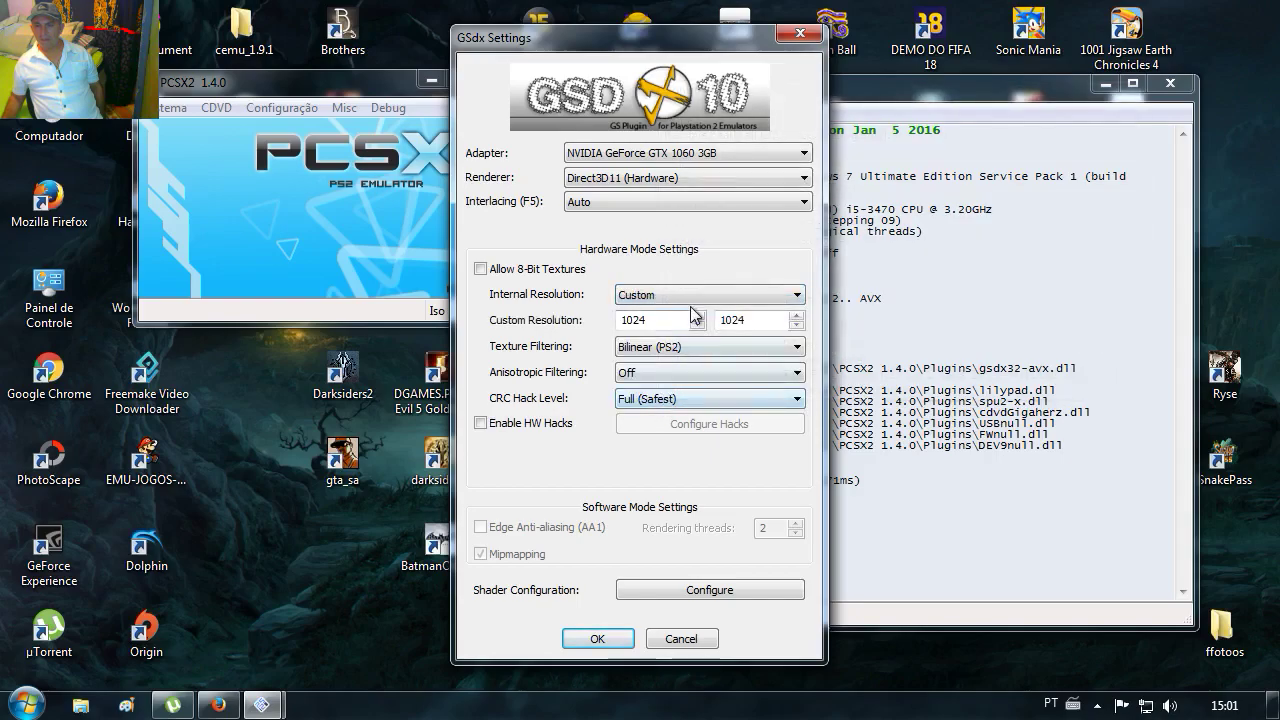
drag(670, 320, 607, 336)
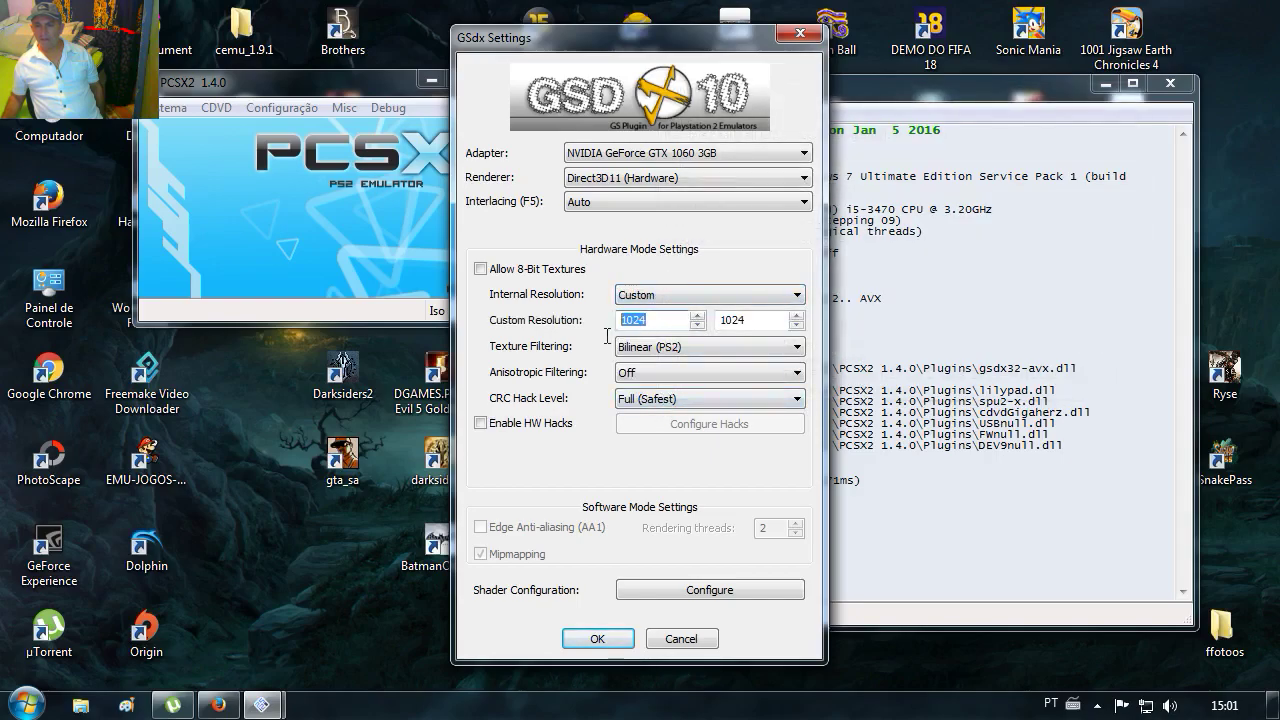
text(1280)
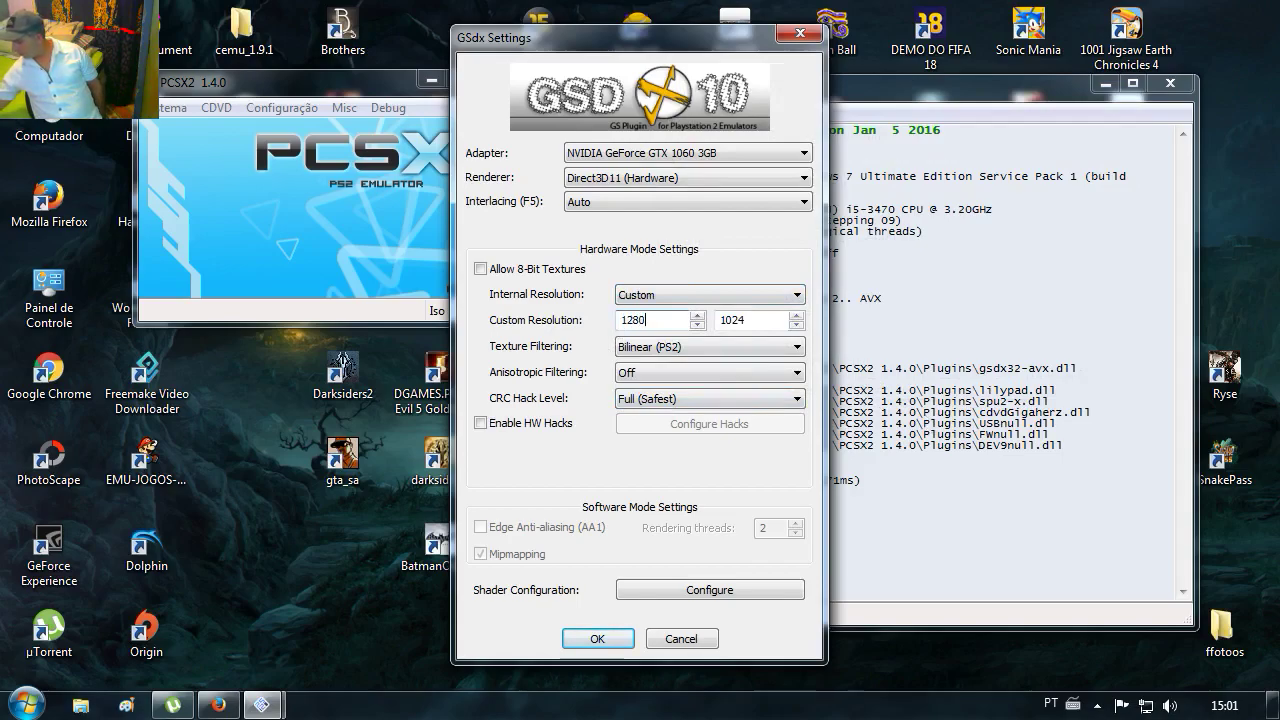
double_click(722, 319)
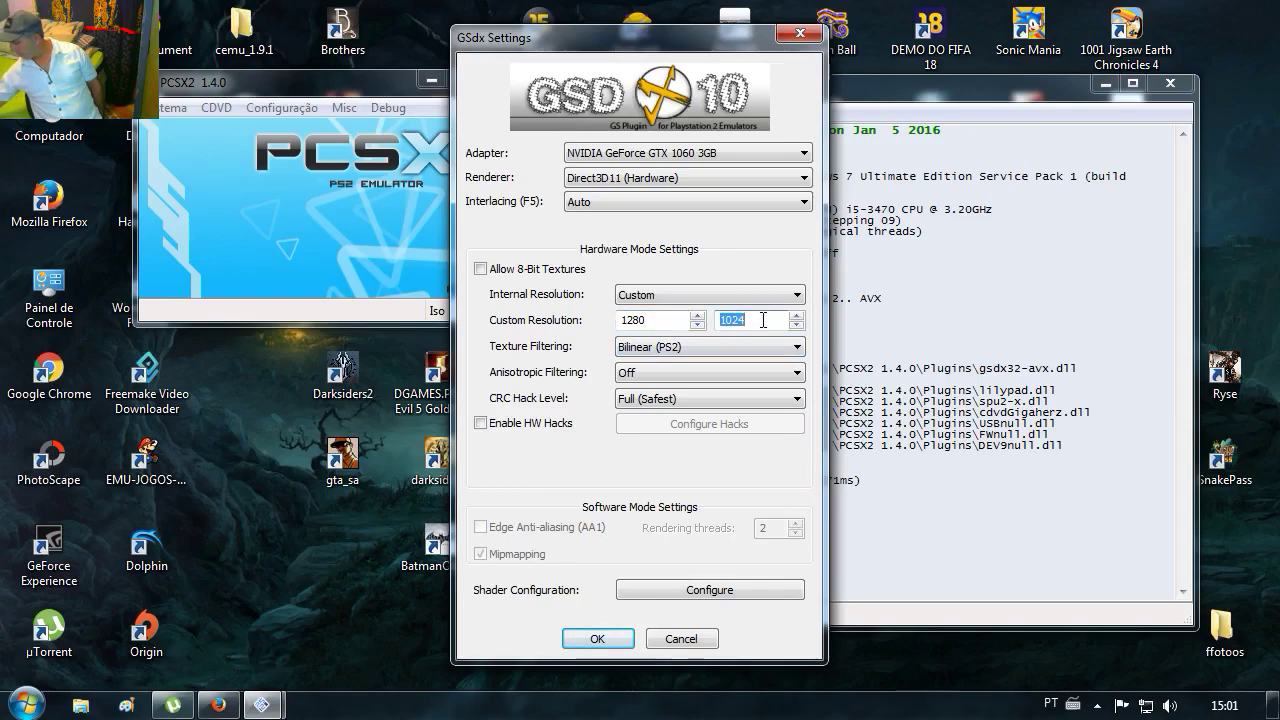
text(720)
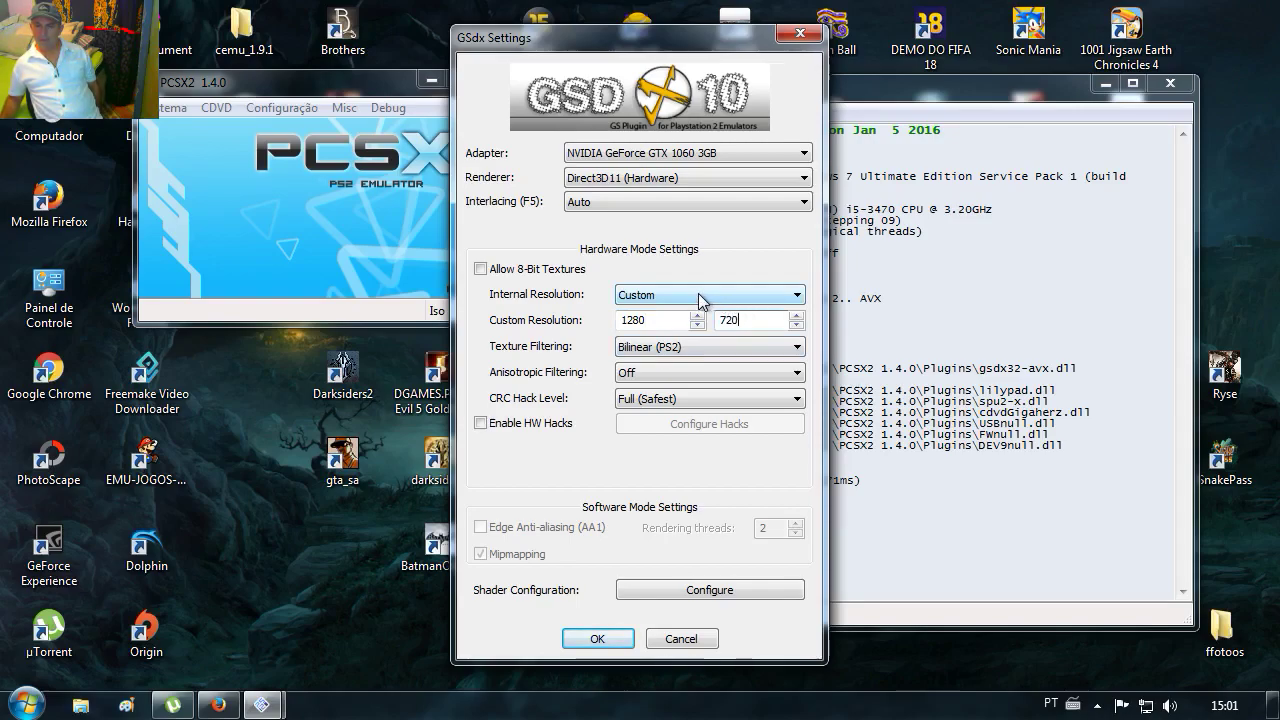
Set the internal resolution to 4x Native and the CRC hack level to Aggressive, then accept the GSdx settings
click(700, 298)
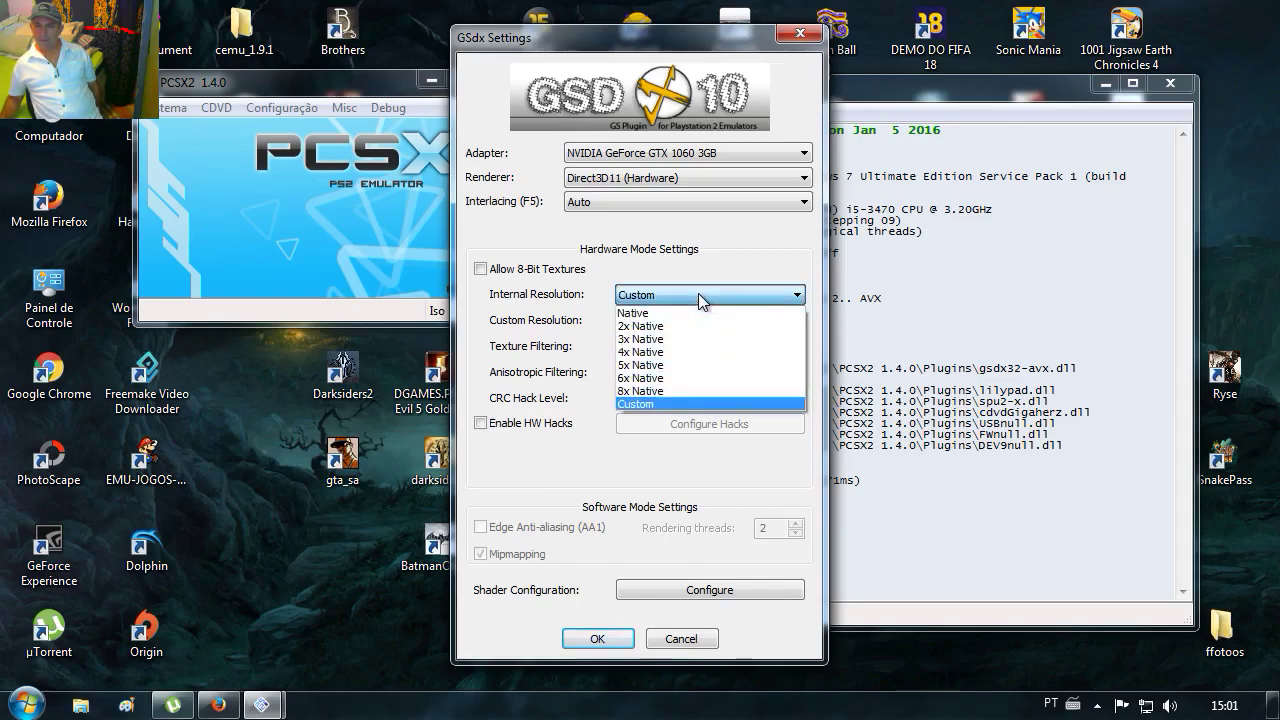
click(641, 353)
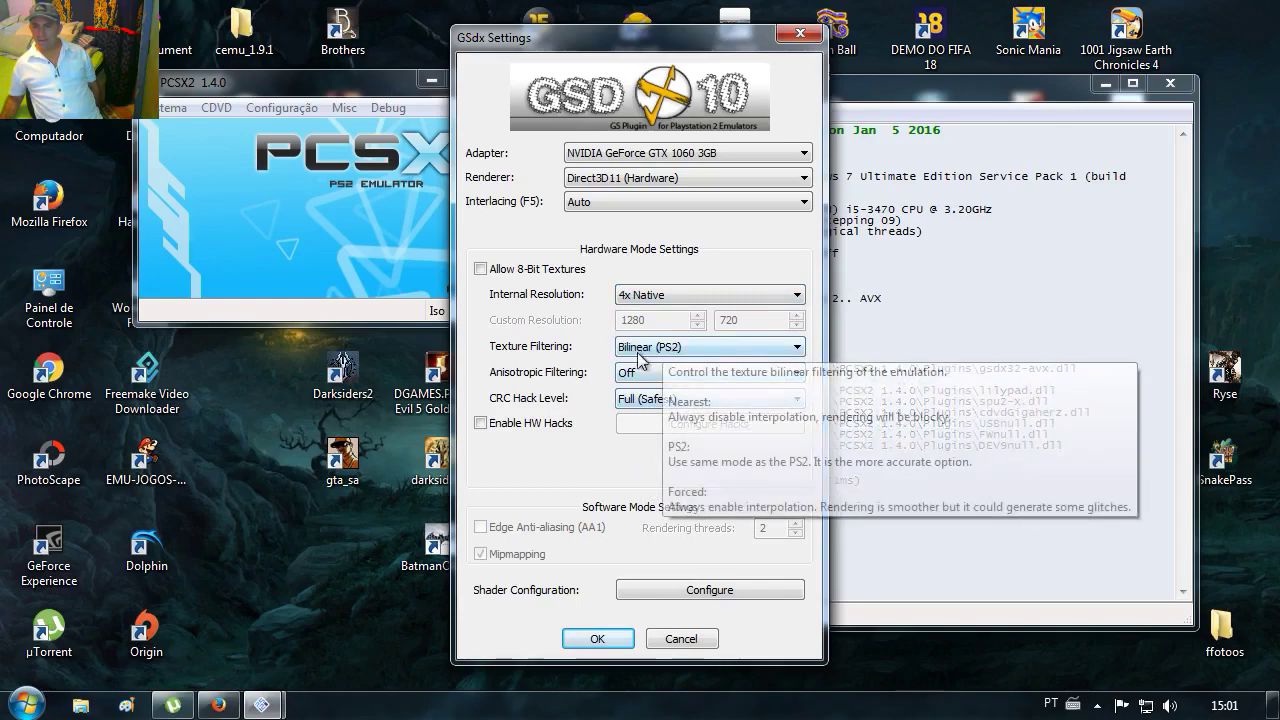
click(674, 401)
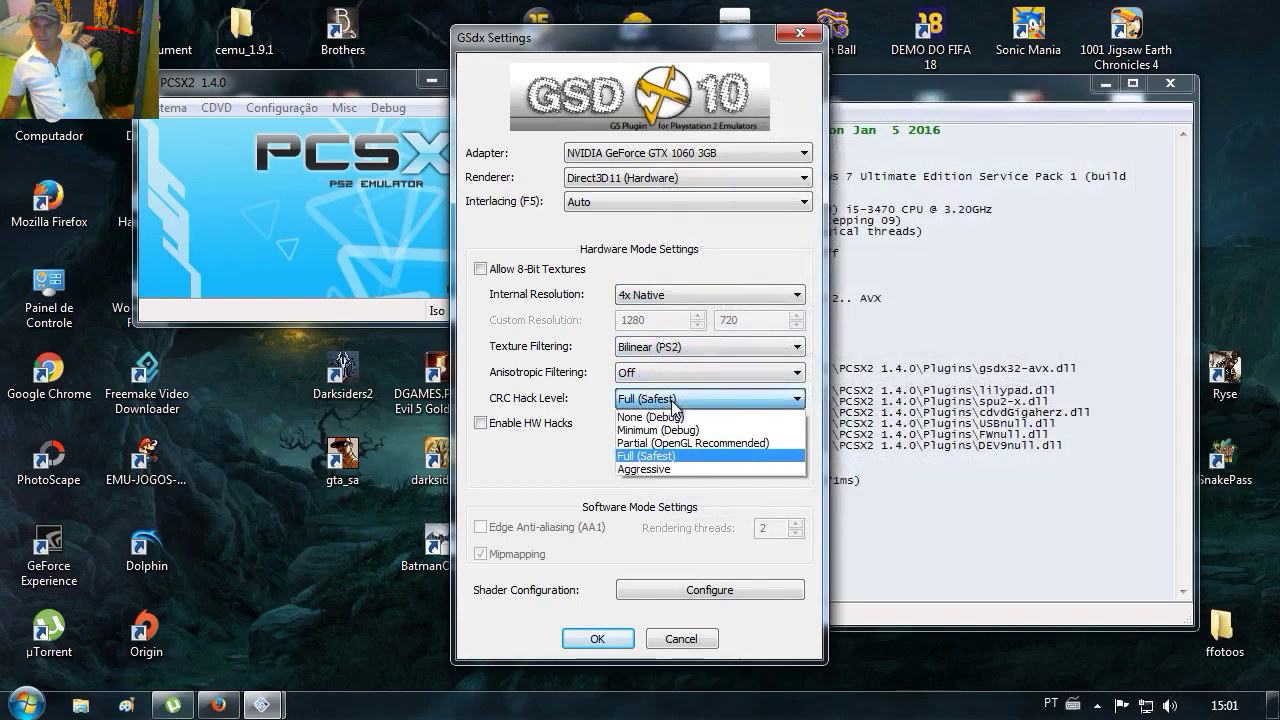
click(670, 469)
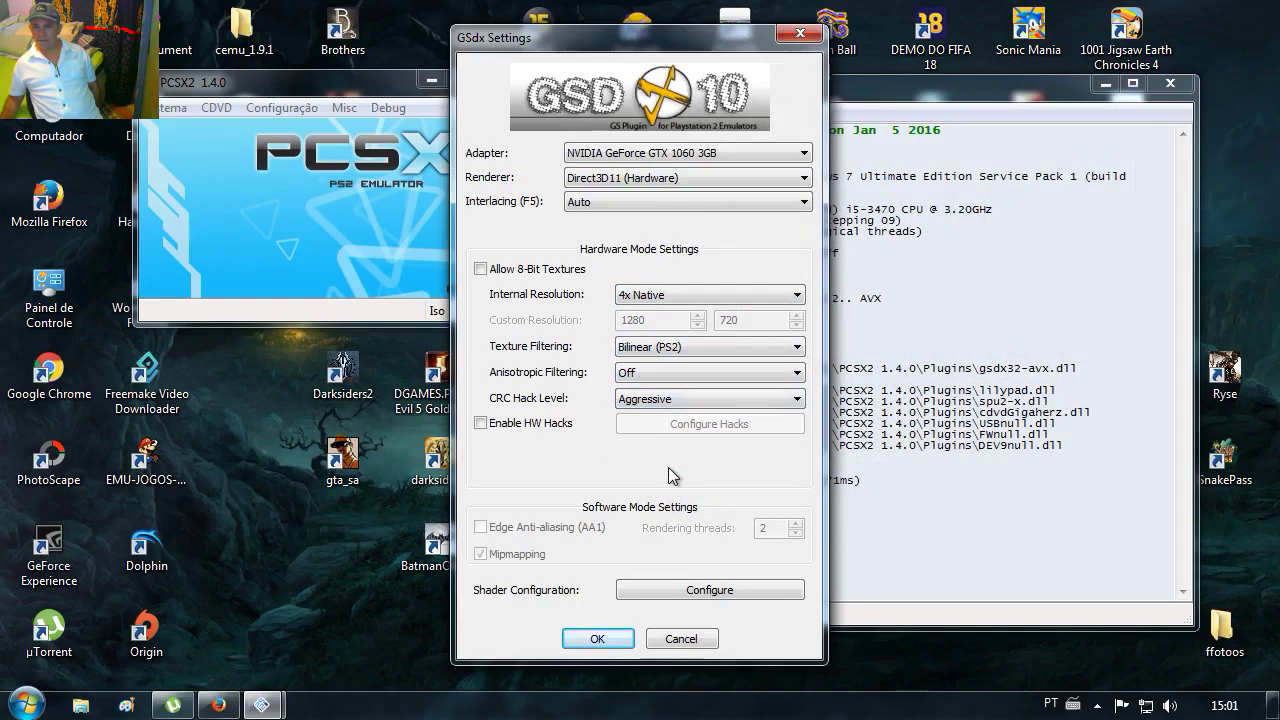
click(598, 639)
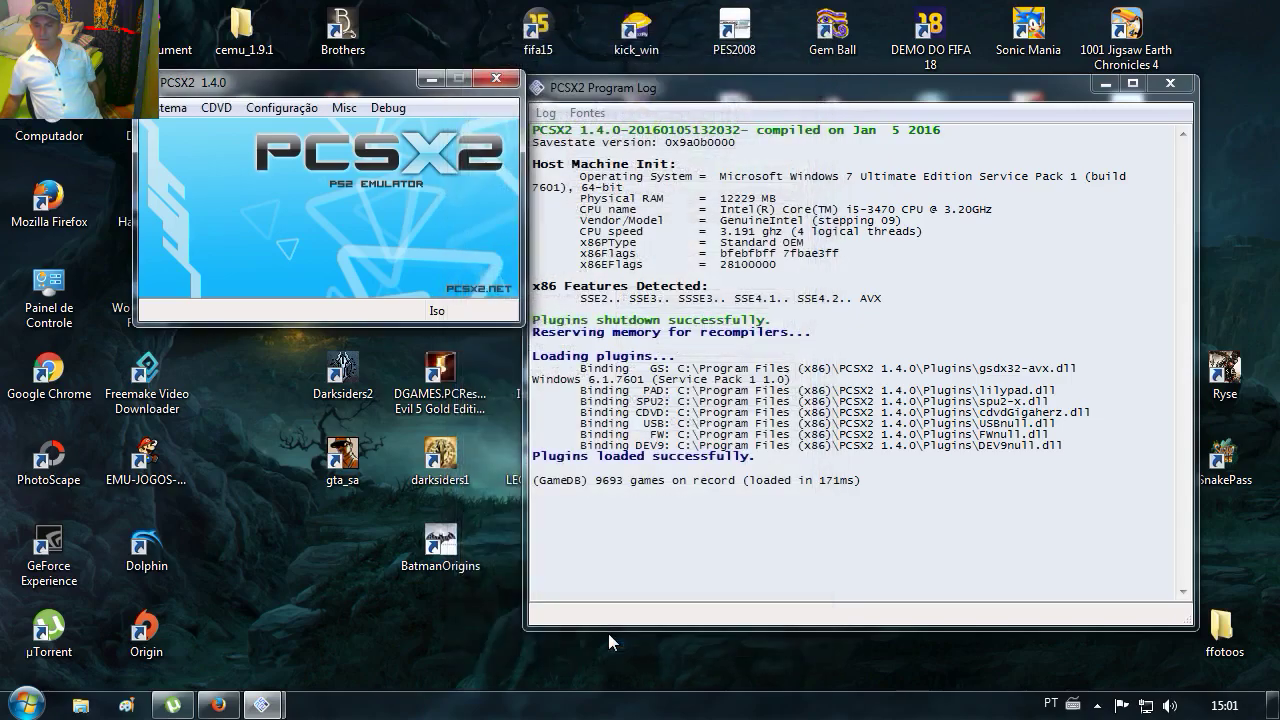
Select the "Resident Evil 4 Cheat Edition ps2" disc image from Emuladores\PlayStation 2 on the GAME X ARQUIVOS (G:) drive
click(216, 108)
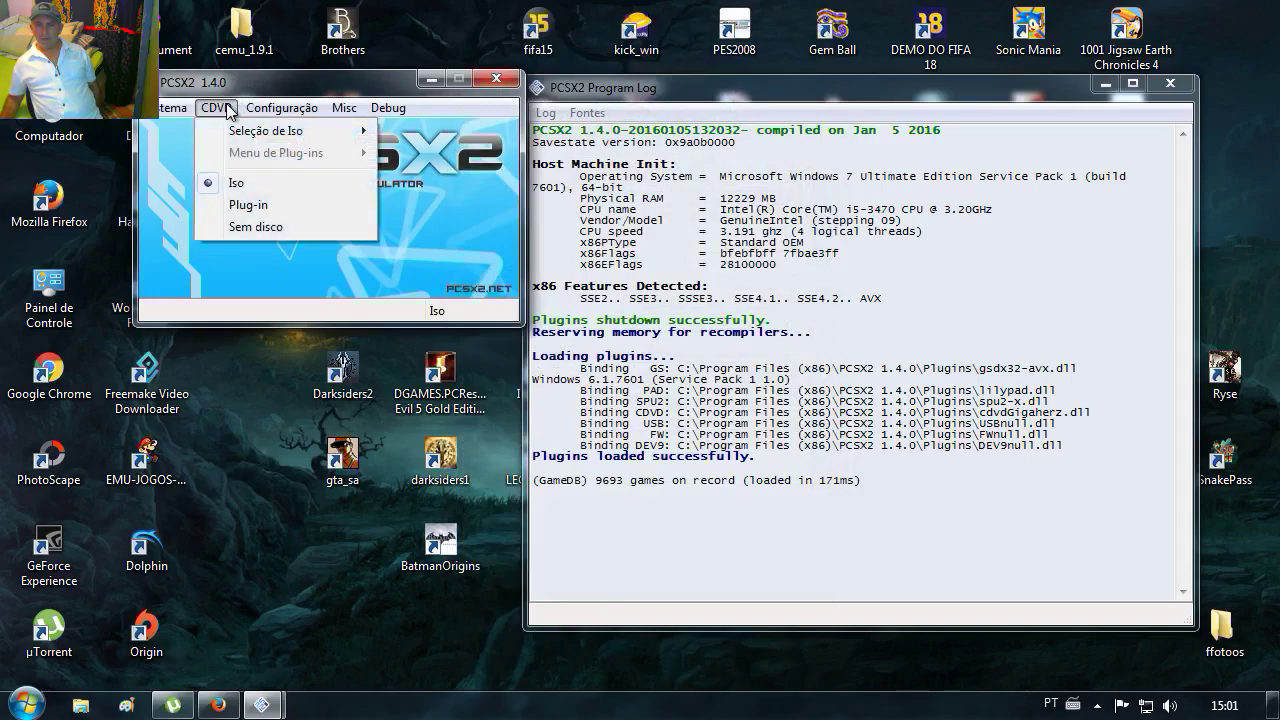
mouse_move(240, 130)
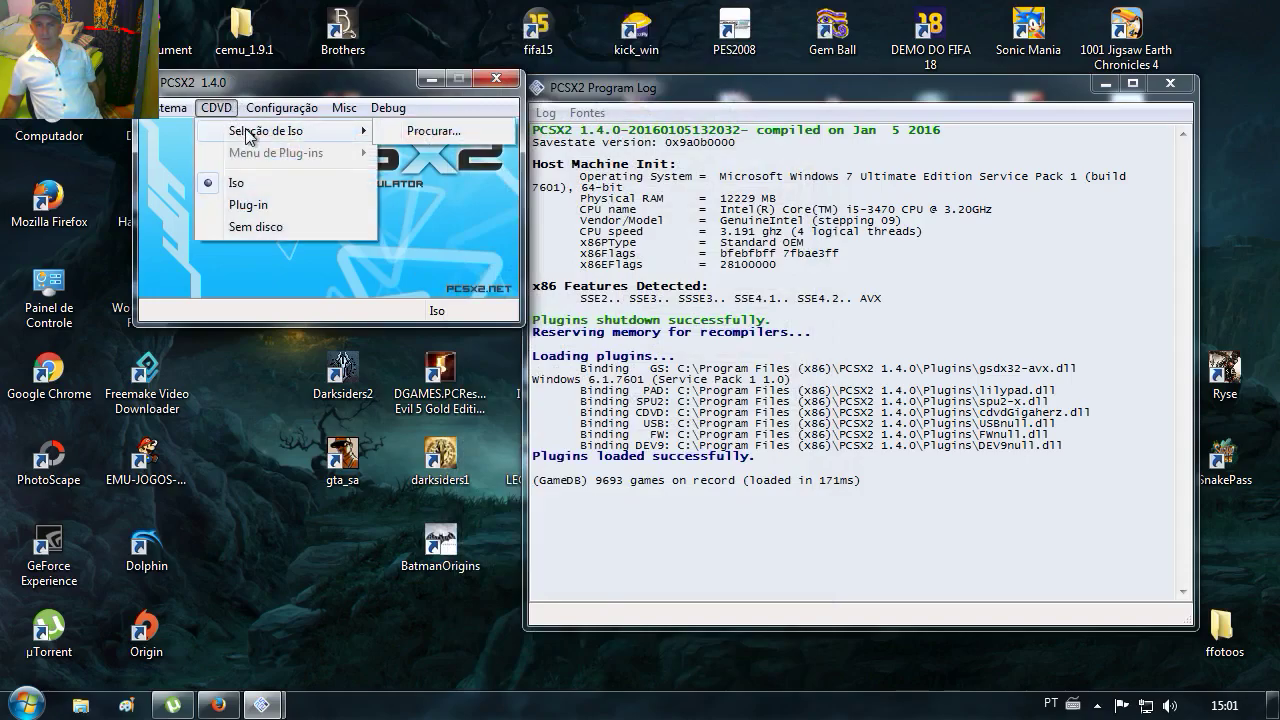
click(440, 131)
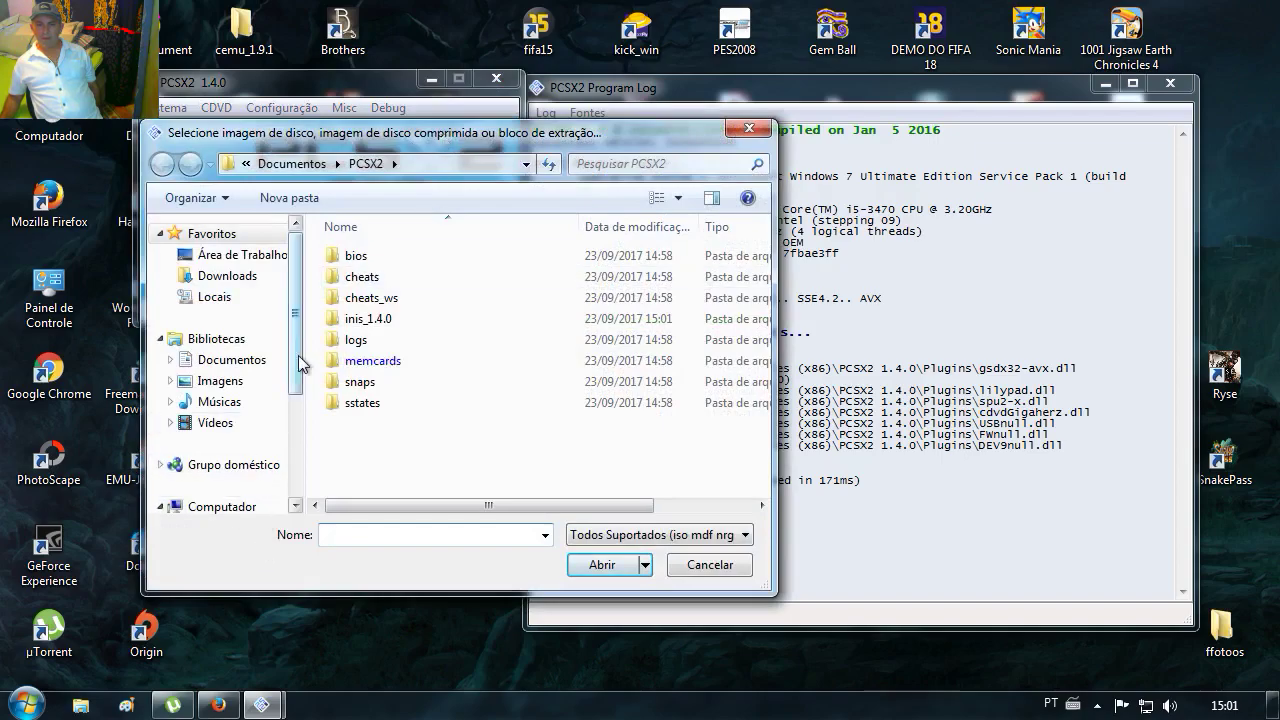
scroll(299, 350, down, 3)
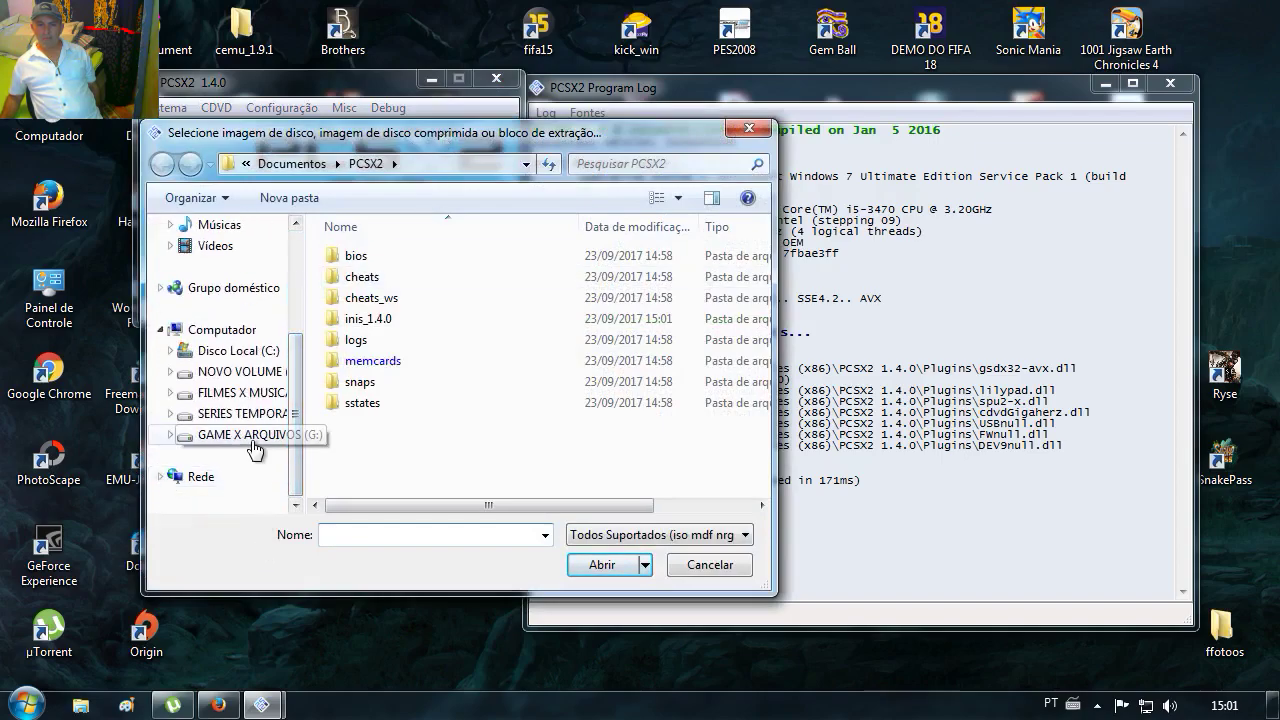
click(254, 435)
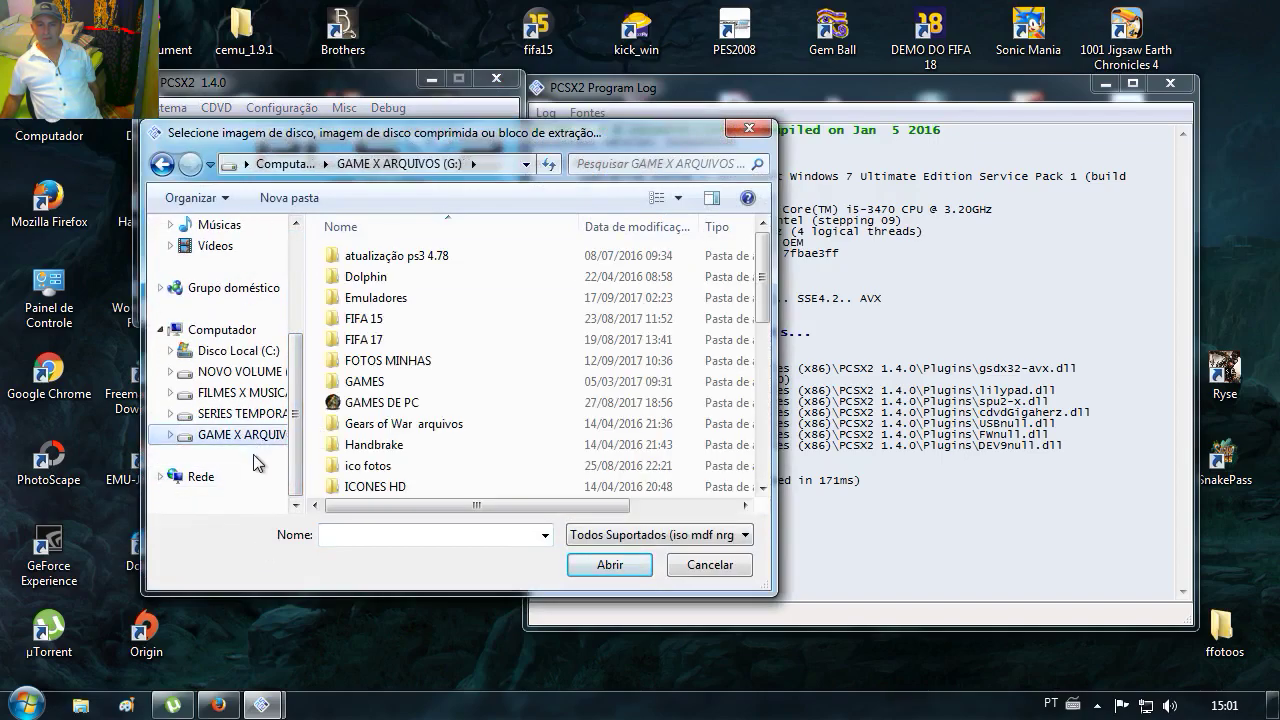
double_click(395, 300)
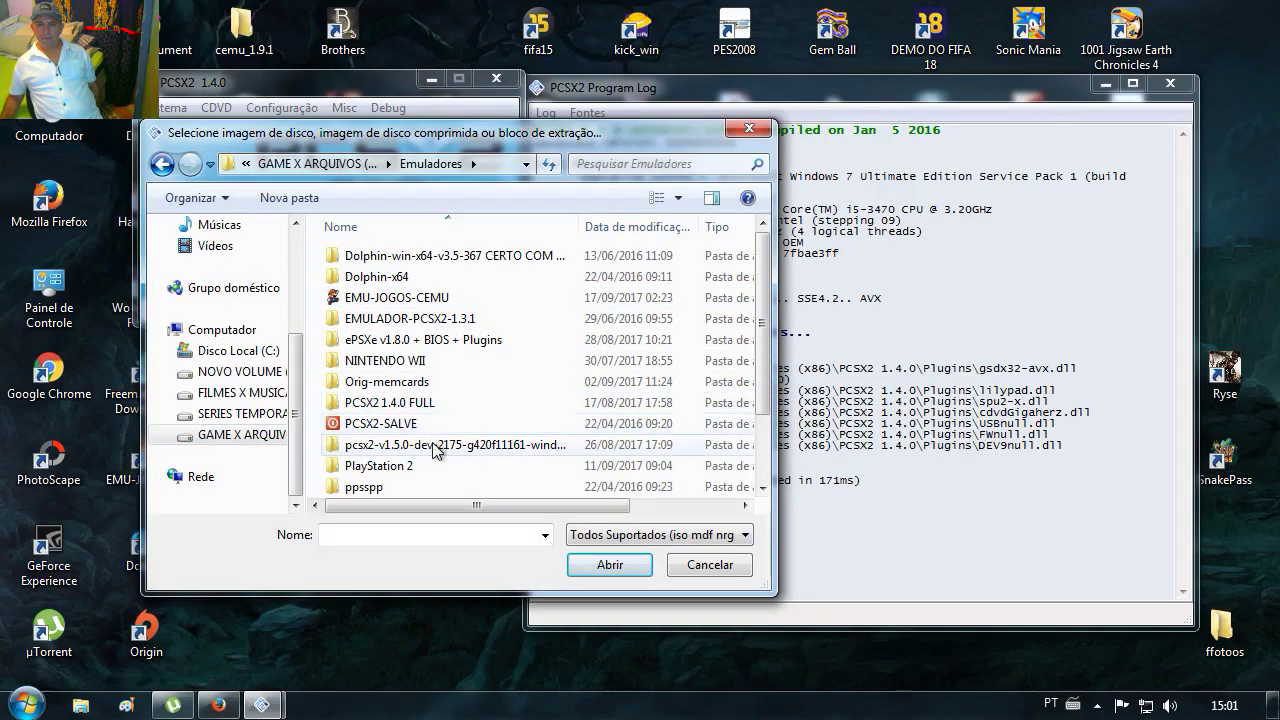
double_click(380, 466)
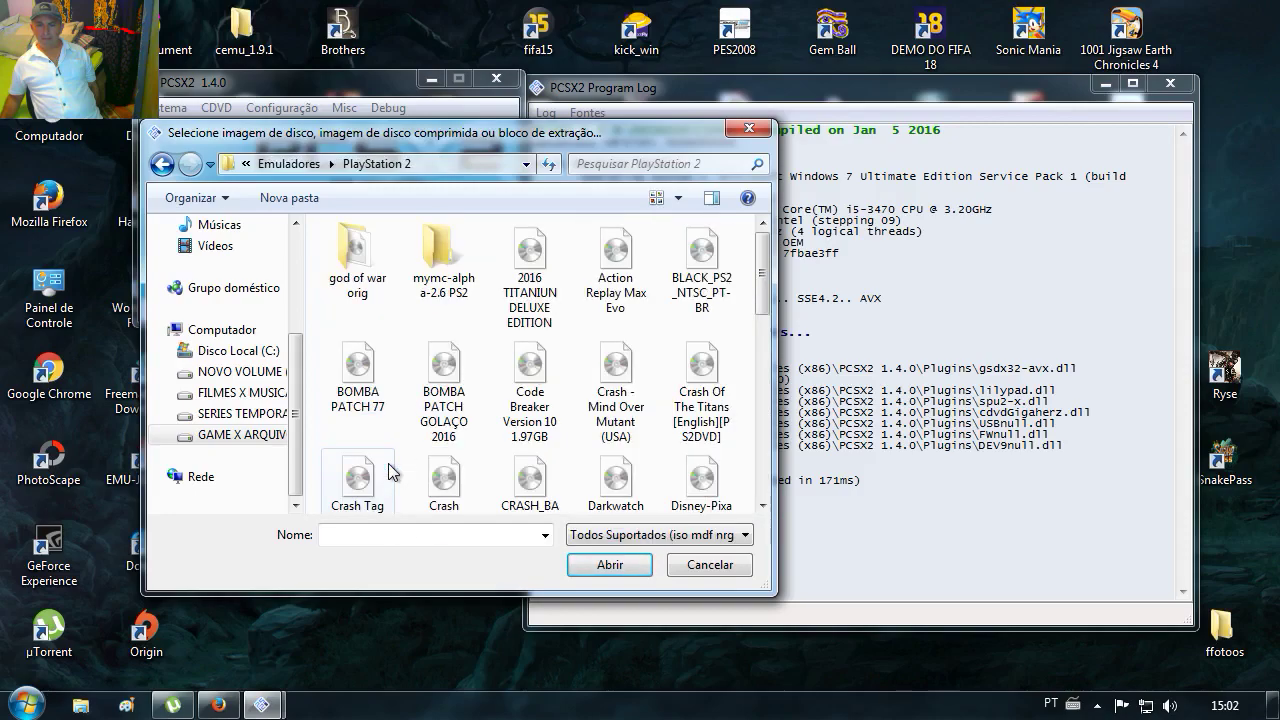
scroll(768, 285, down, 2)
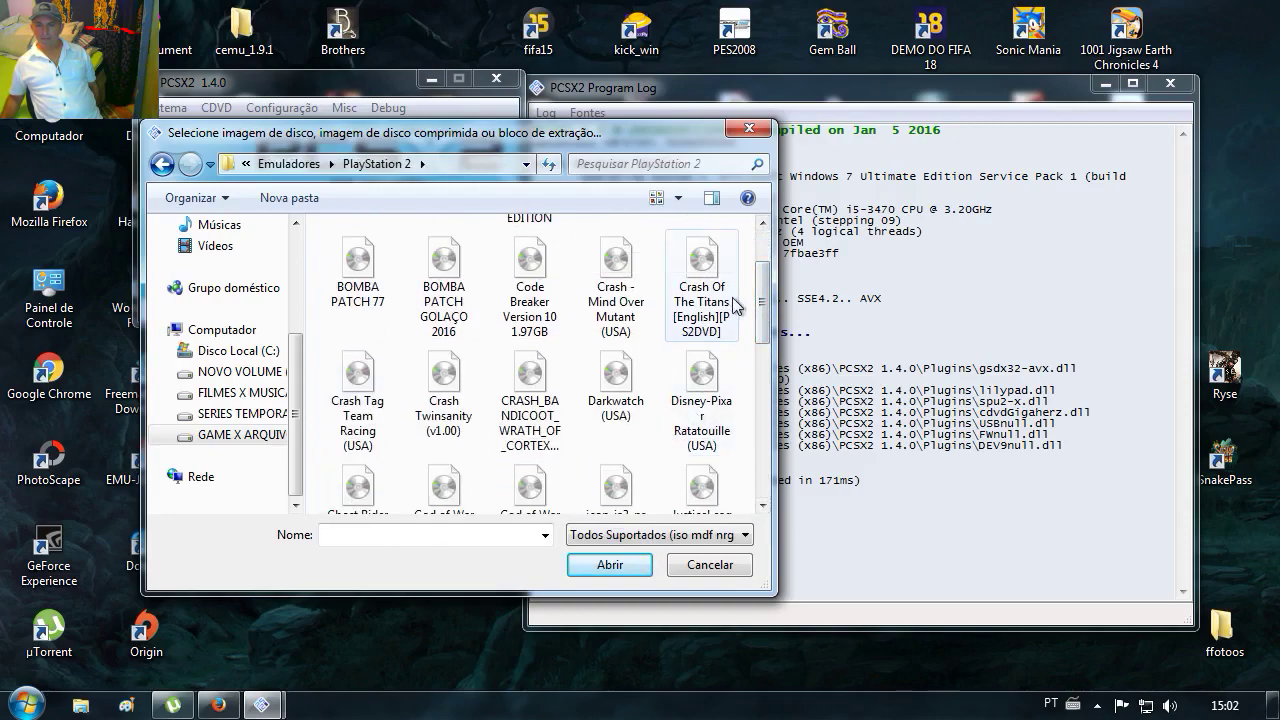
scroll(765, 290, down, 3)
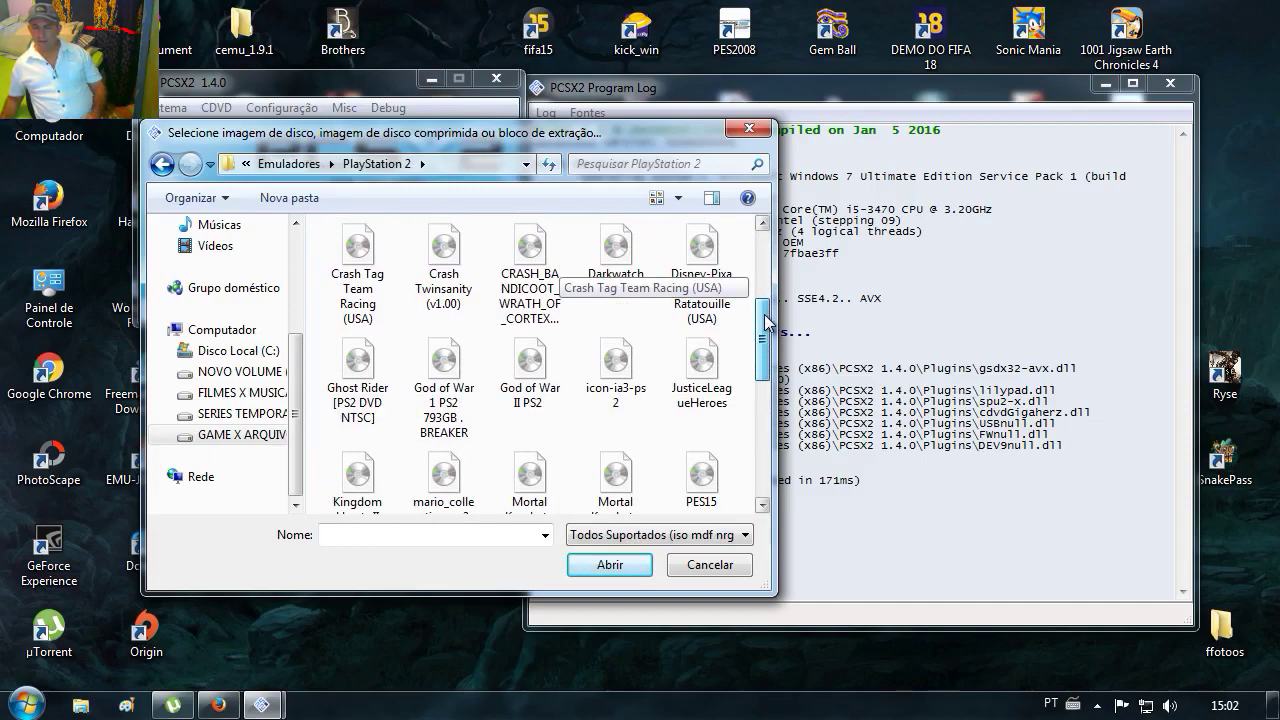
drag(765, 320, 762, 345)
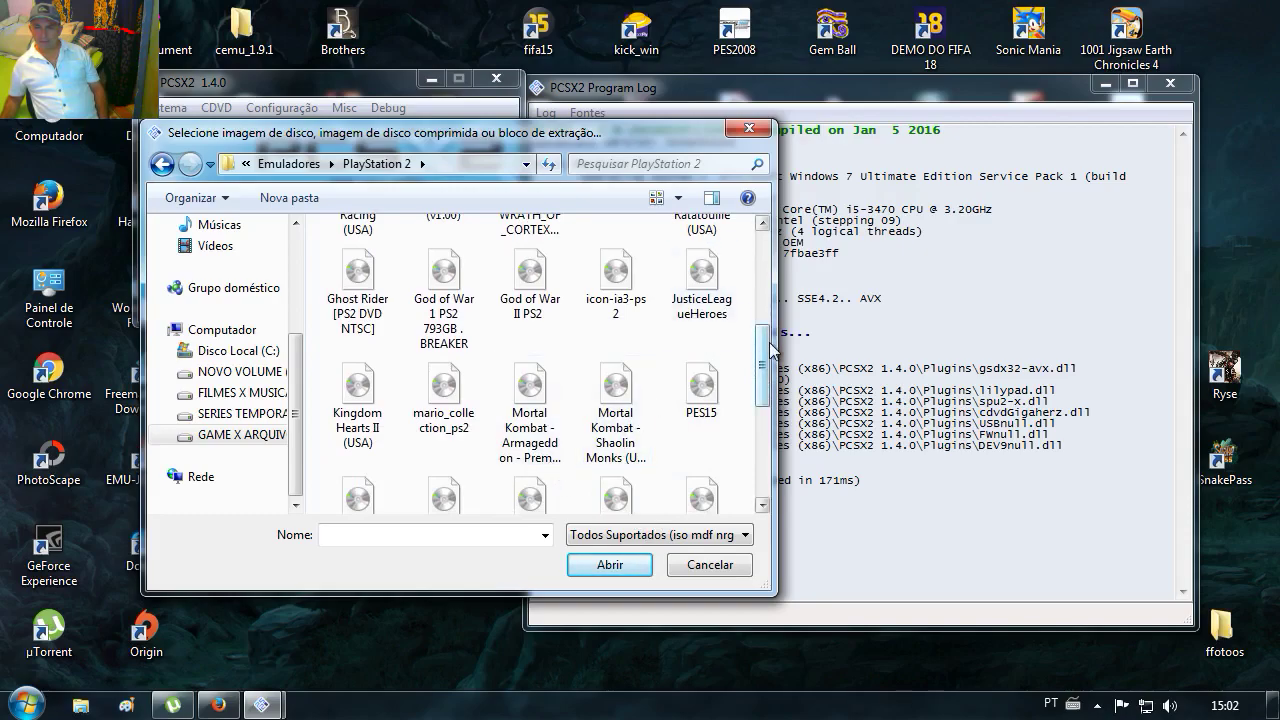
drag(771, 352, 771, 405)
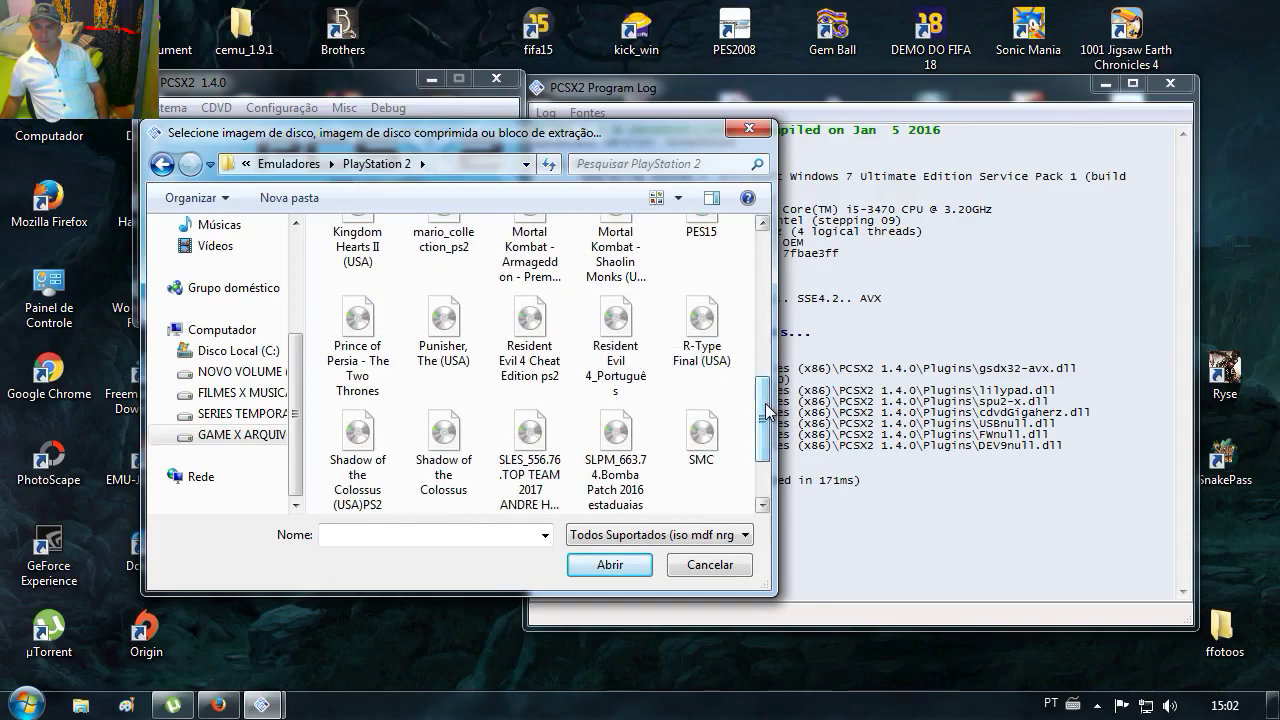
double_click(525, 320)
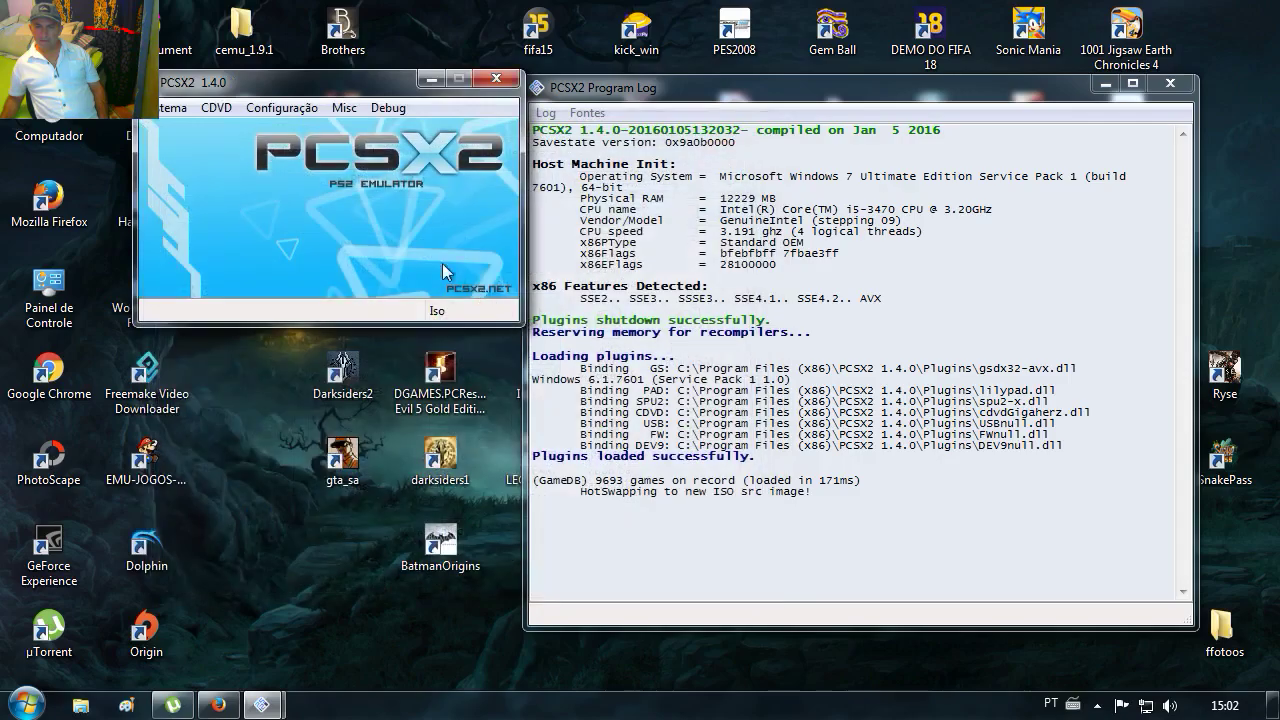
Start the selected disc image with the fast CDVD boot and minimize the program log window
click(168, 109)
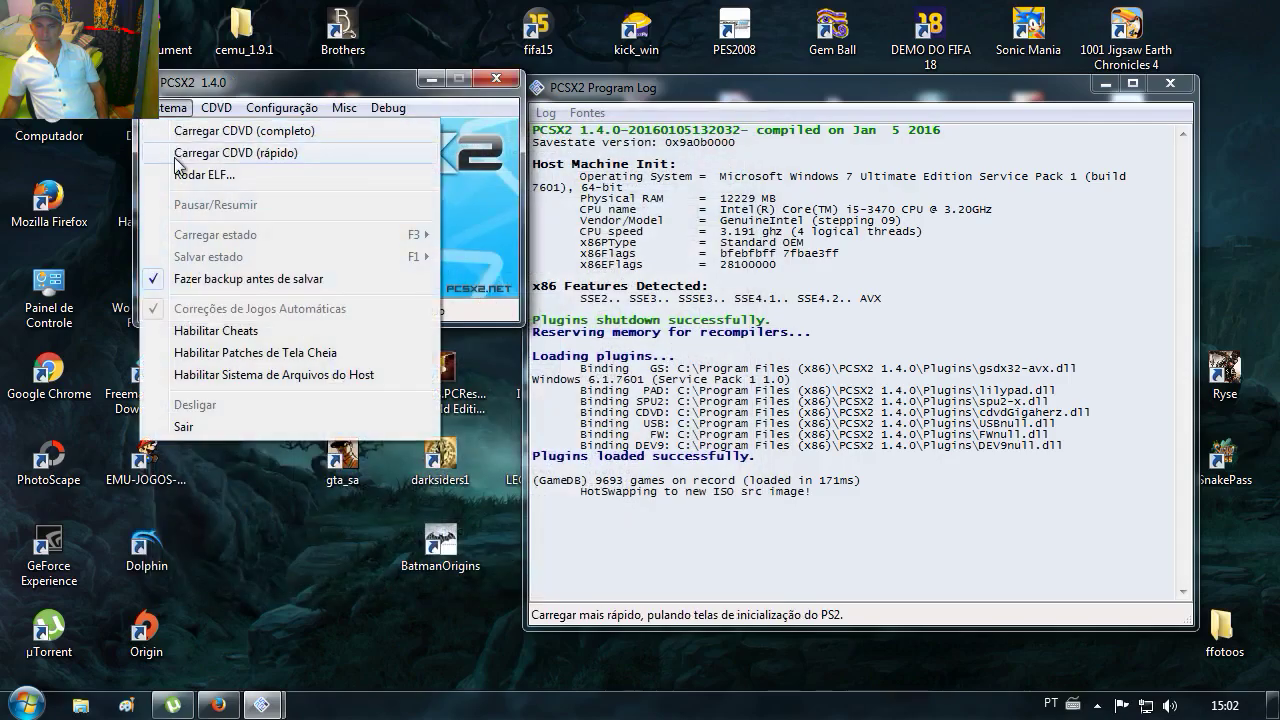
click(180, 155)
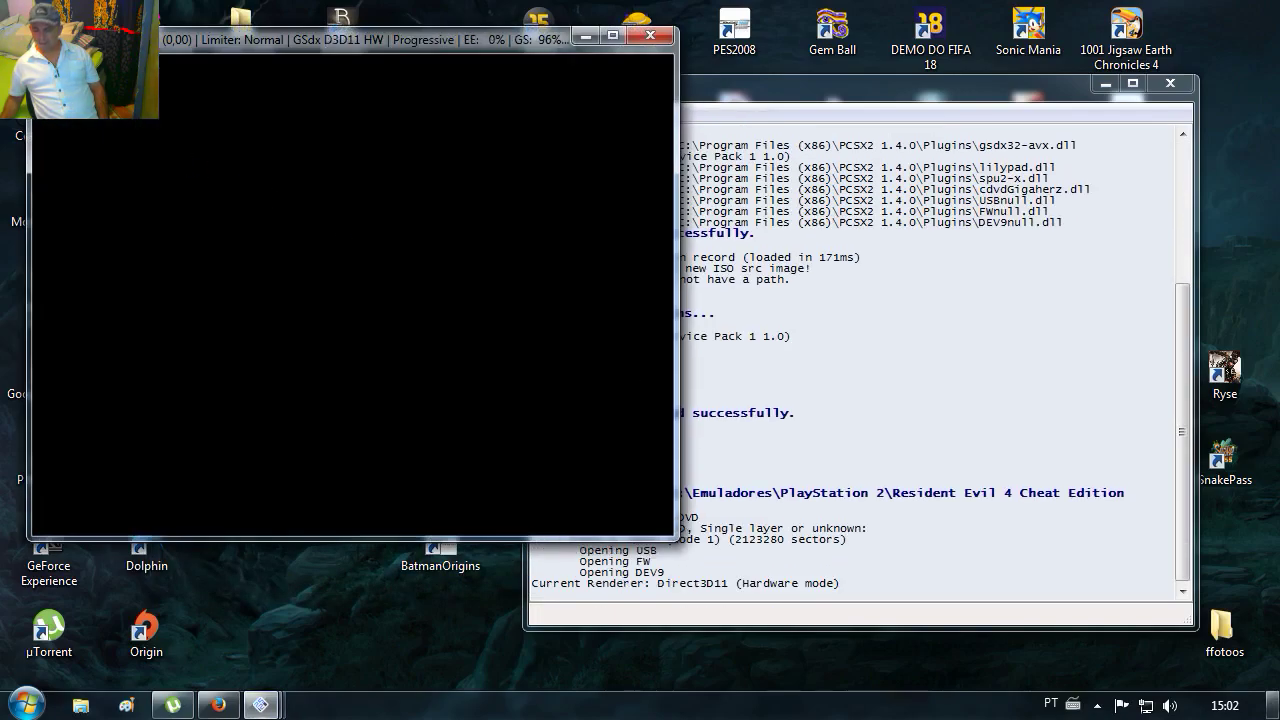
mouse_move(1276, 706)
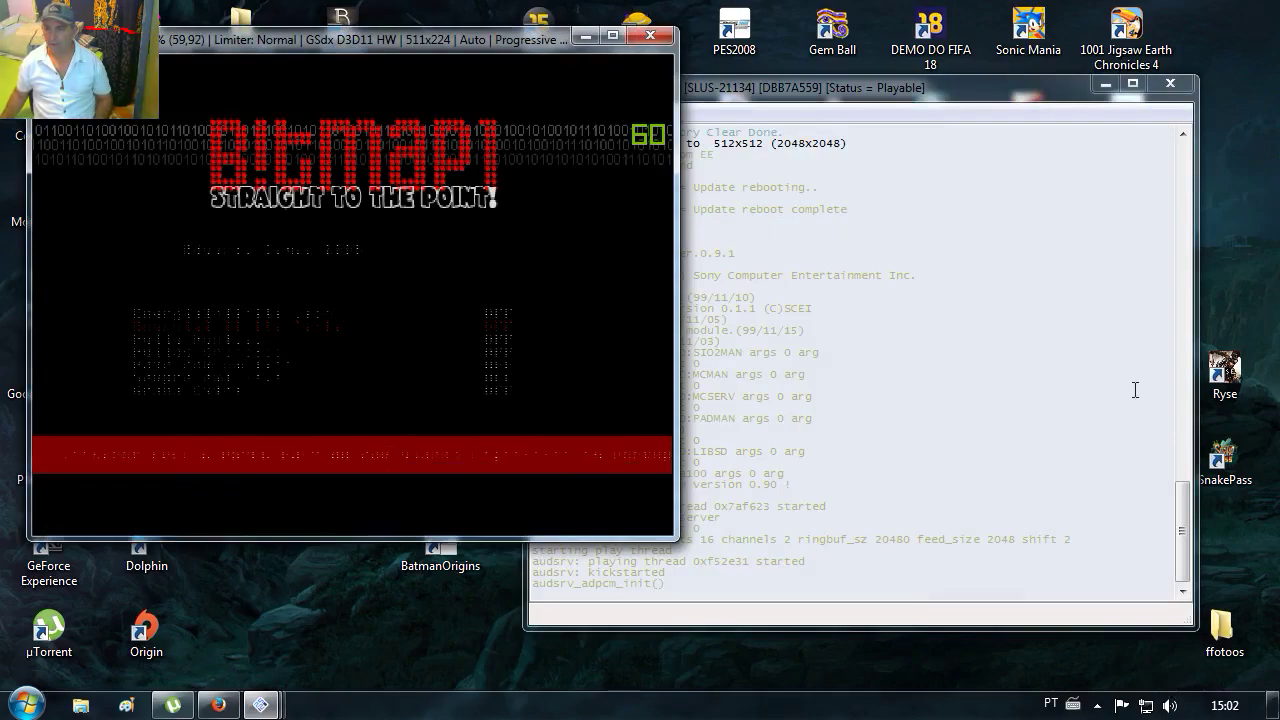
click(1104, 85)
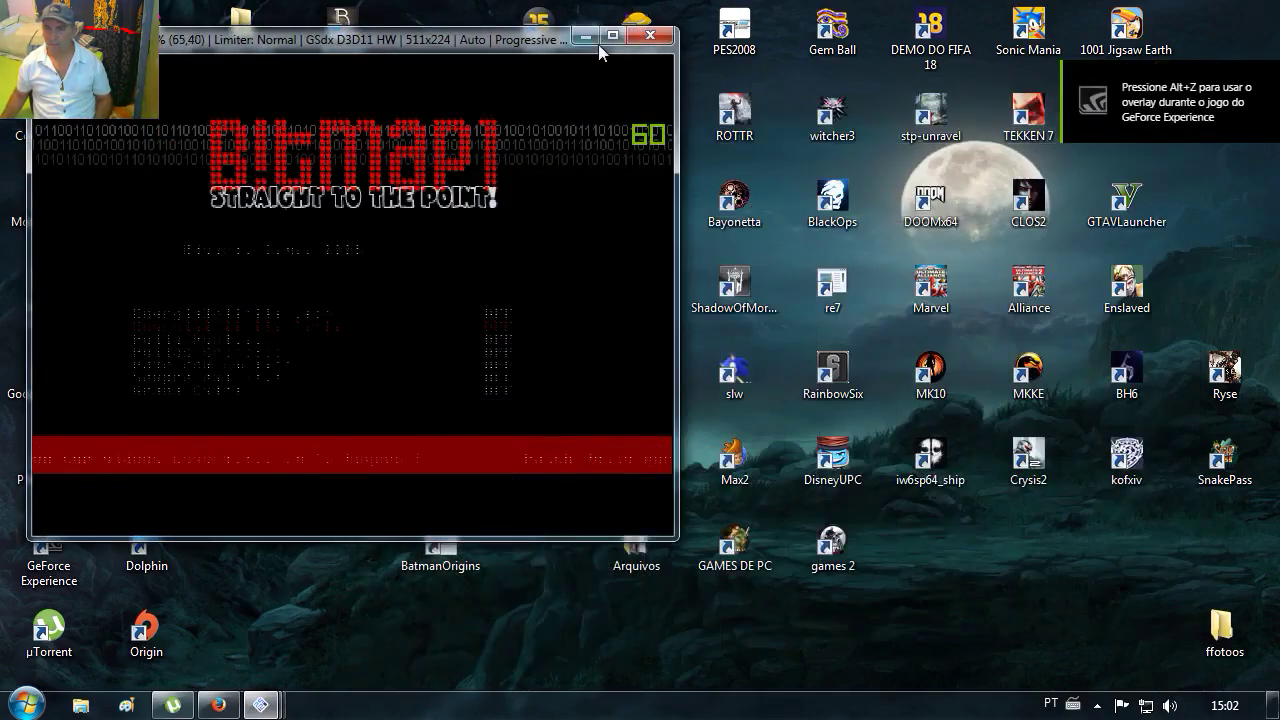
Move the game window toward the middle of the desktop, then format the memory card in slot 1 and save its system data
drag(364, 37, 726, 122)
click(430, 77)
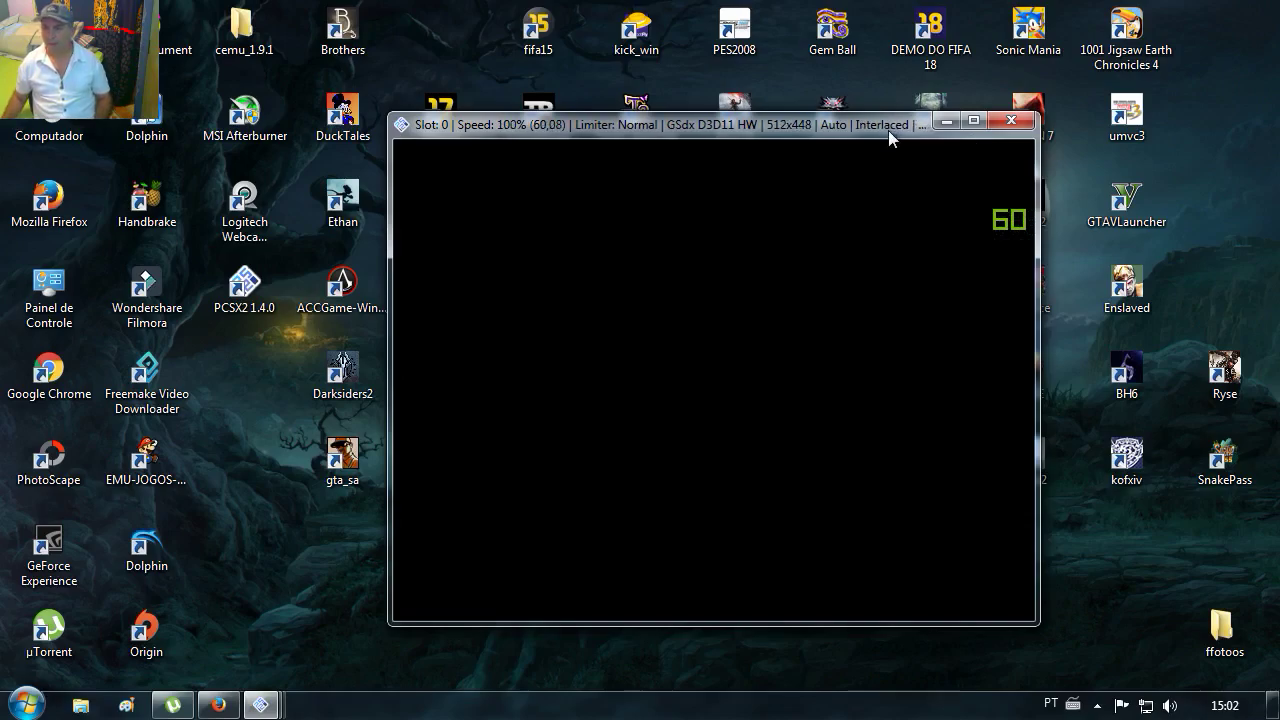
drag(877, 121, 768, 137)
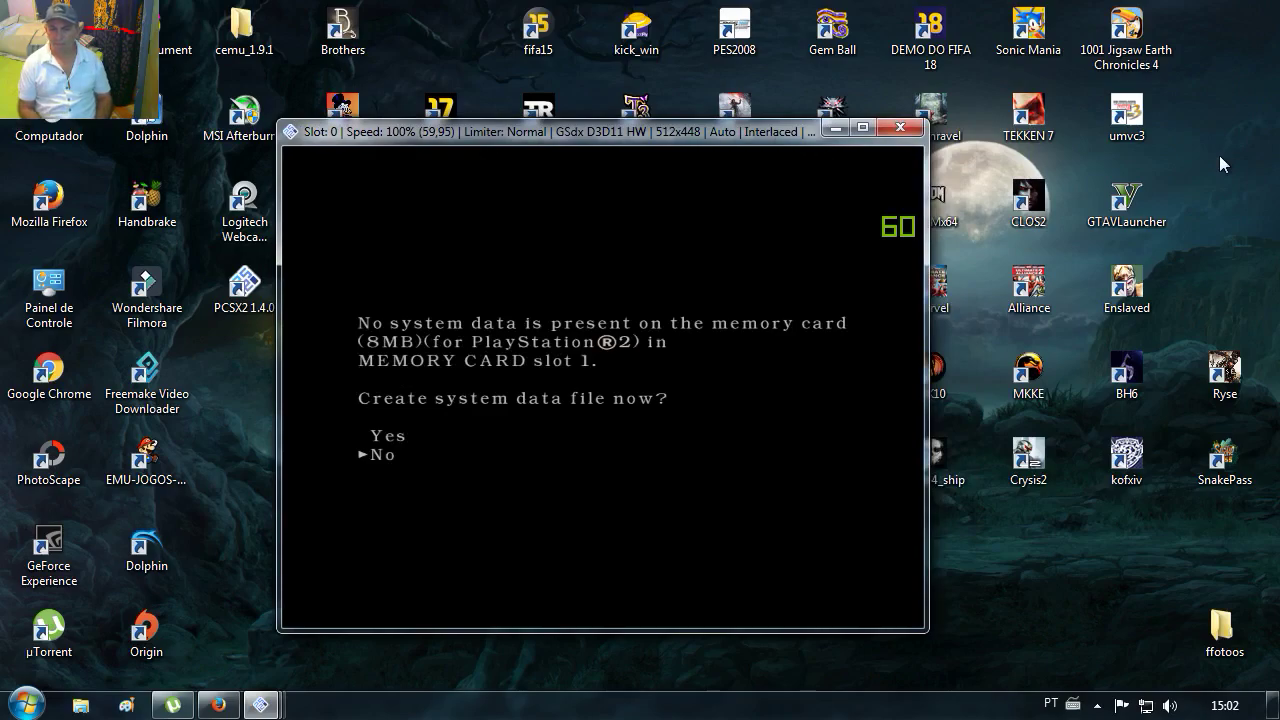
key(Return)
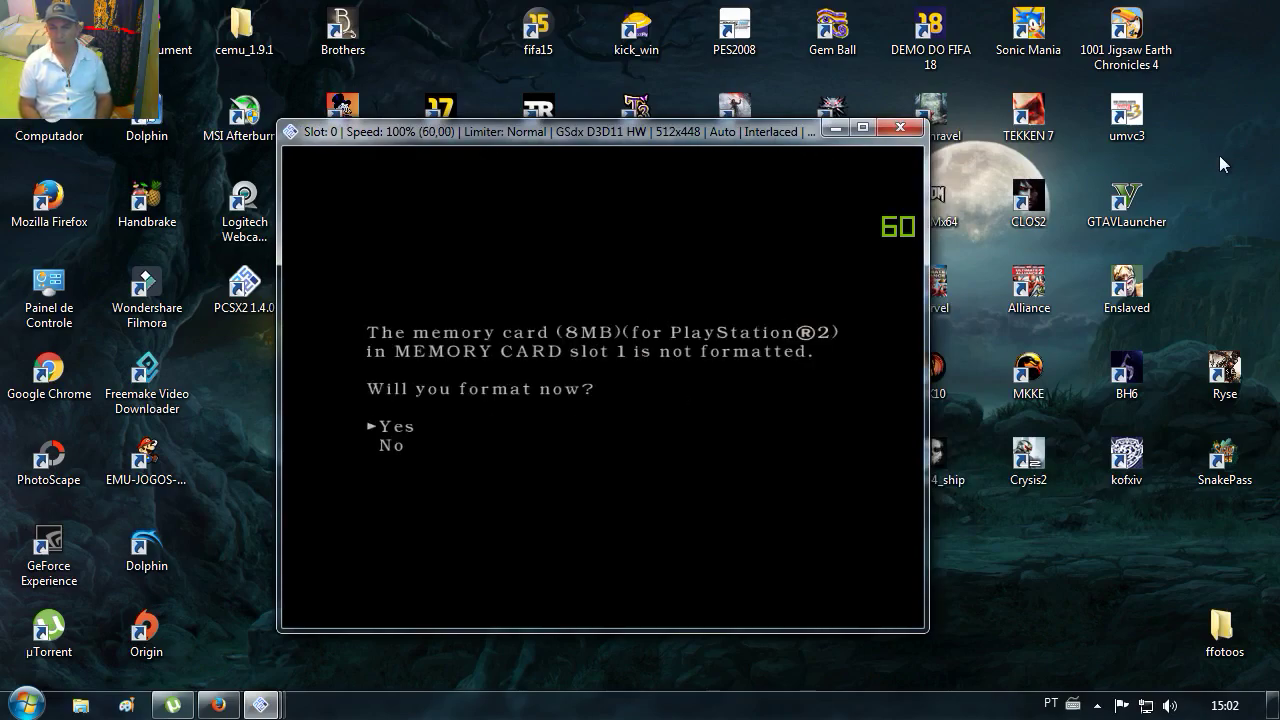
key(Return)
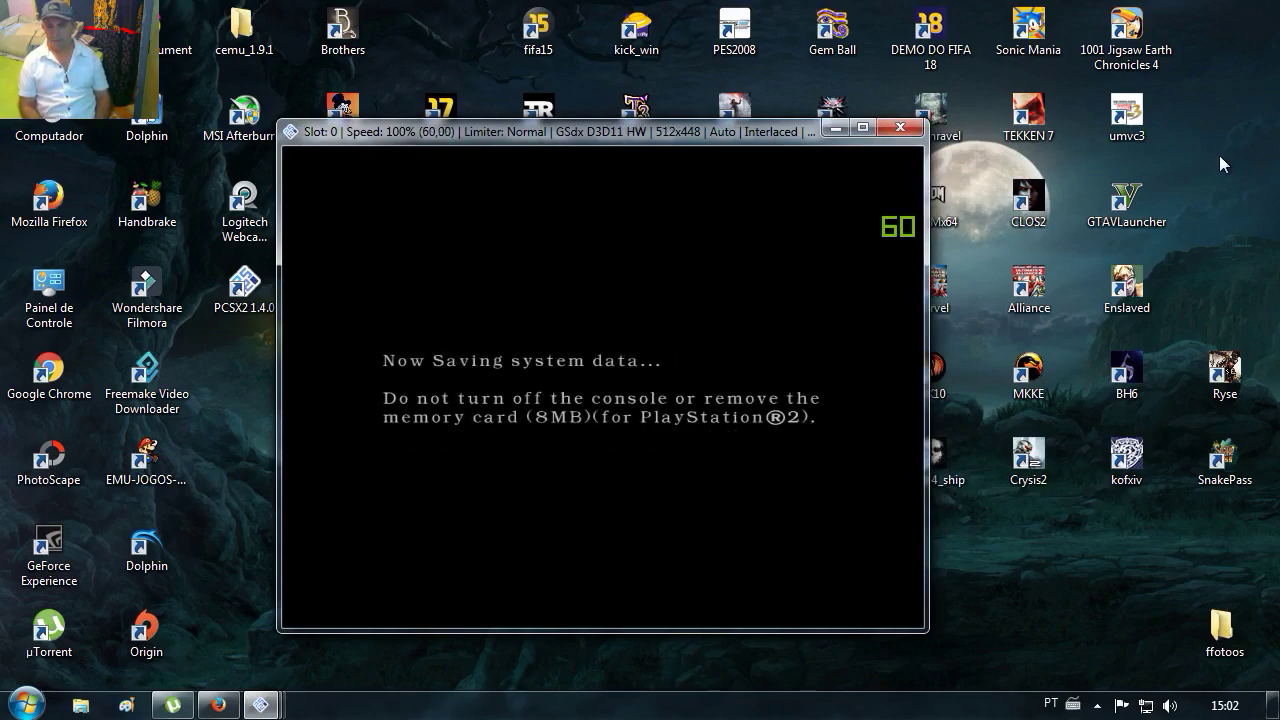
Check the memory card files in the memcards folder of Documentos\PCSX2, then close the folder window
double_click(68, 128)
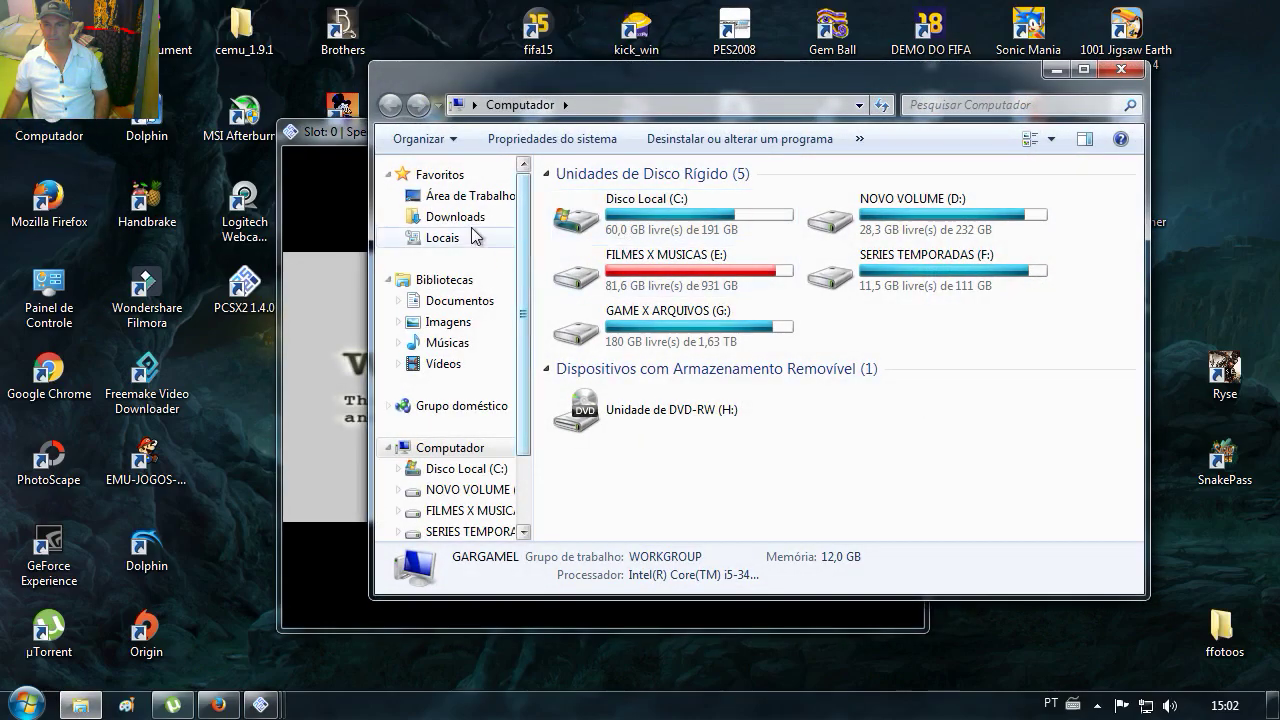
click(455, 302)
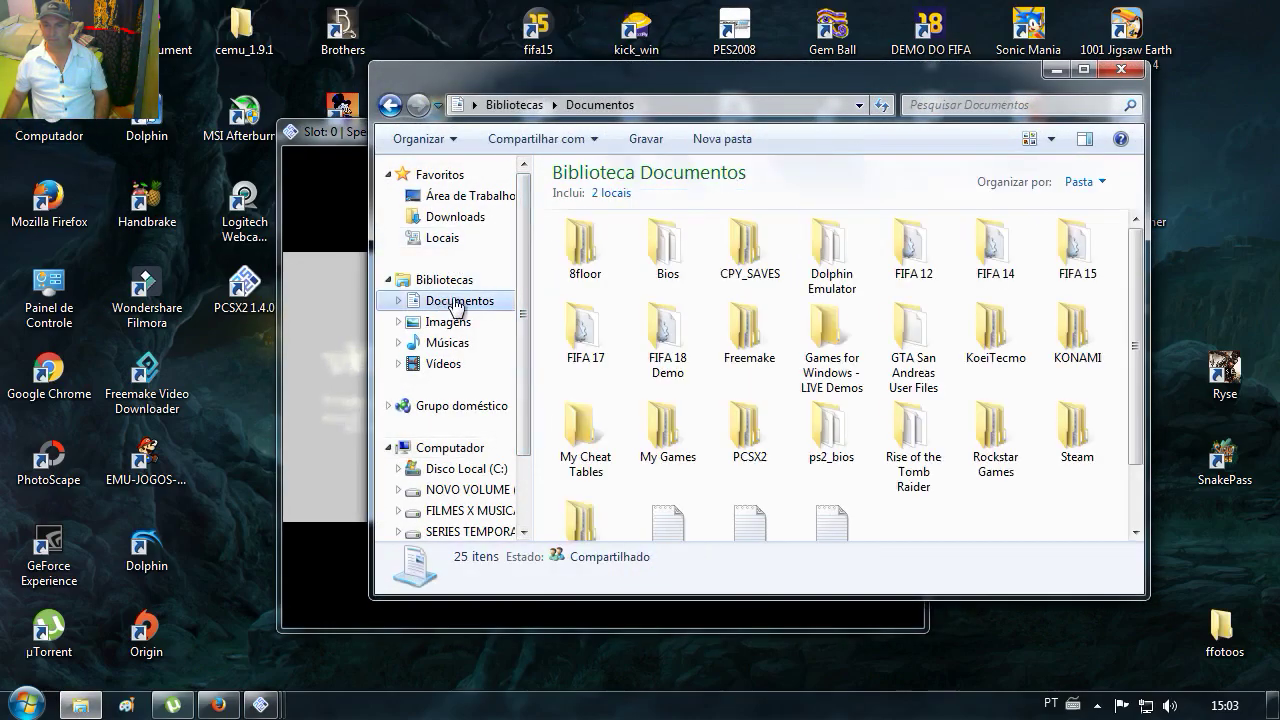
double_click(749, 425)
double_click(1008, 245)
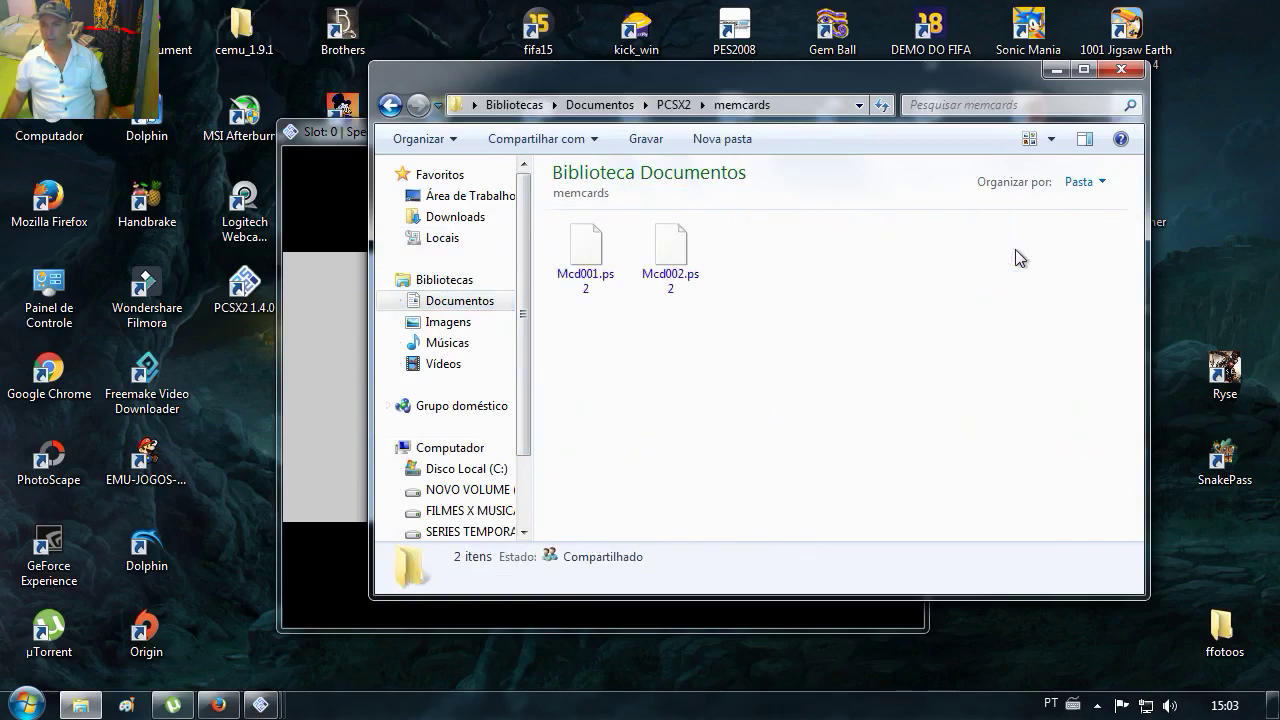
drag(639, 72, 439, 330)
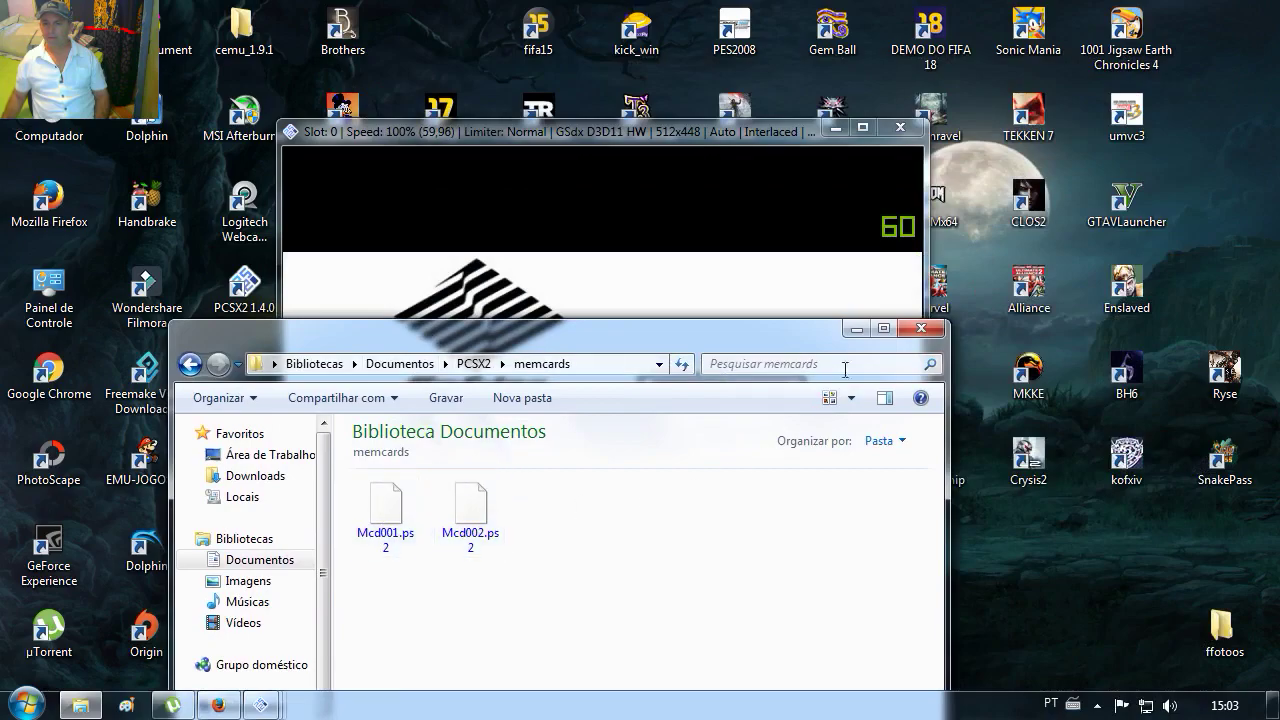
click(920, 330)
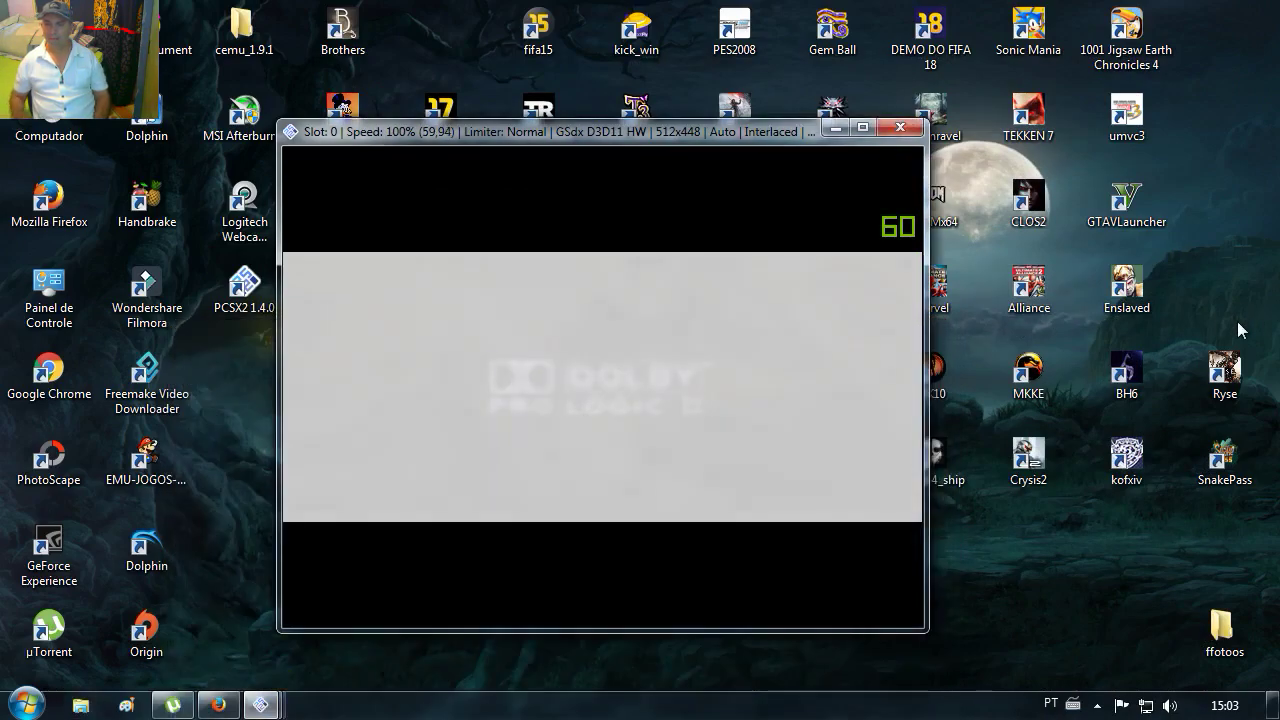